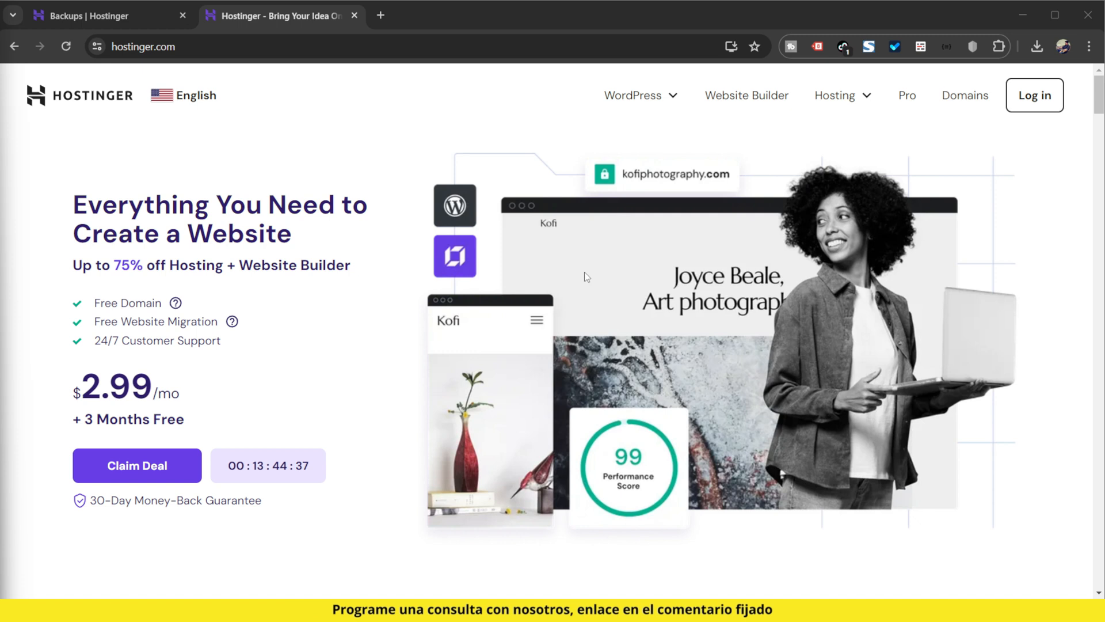
Look through the country and language choices on the Hostinger homepage and close the list without changing the selection.
click(208, 104)
scroll(413, 328, down, 1)
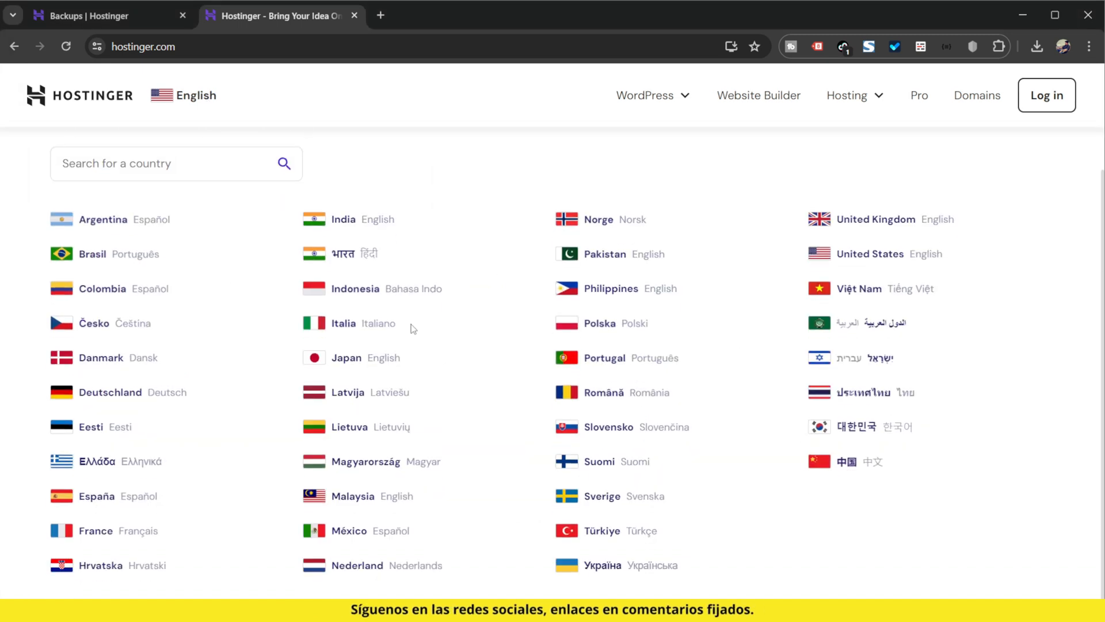
scroll(294, 167, up, 1)
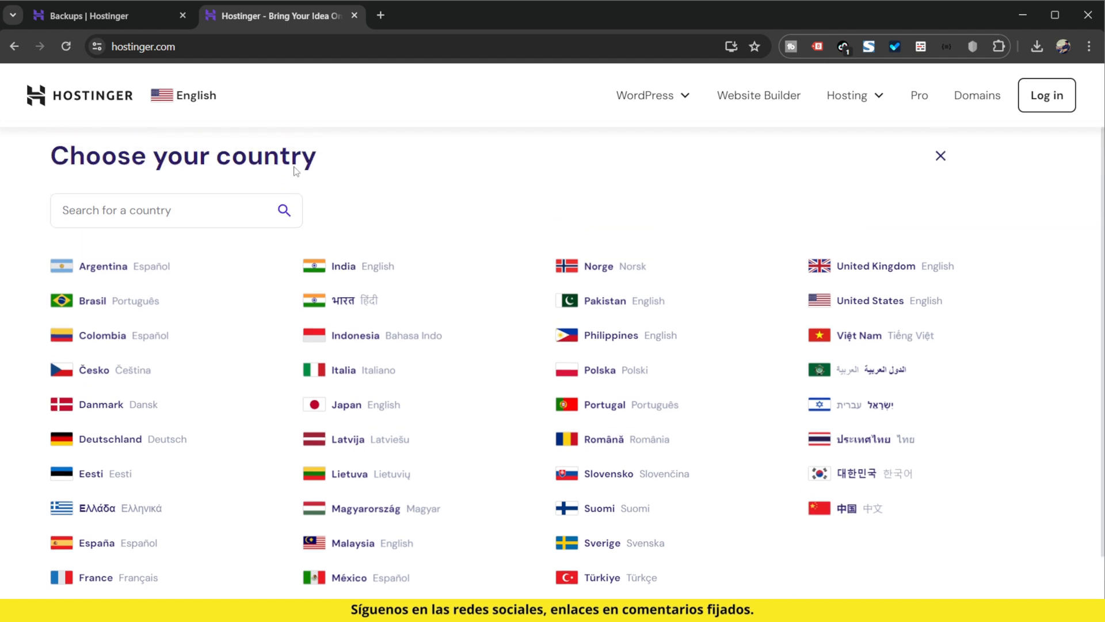
click(203, 101)
scroll(526, 349, down, 5)
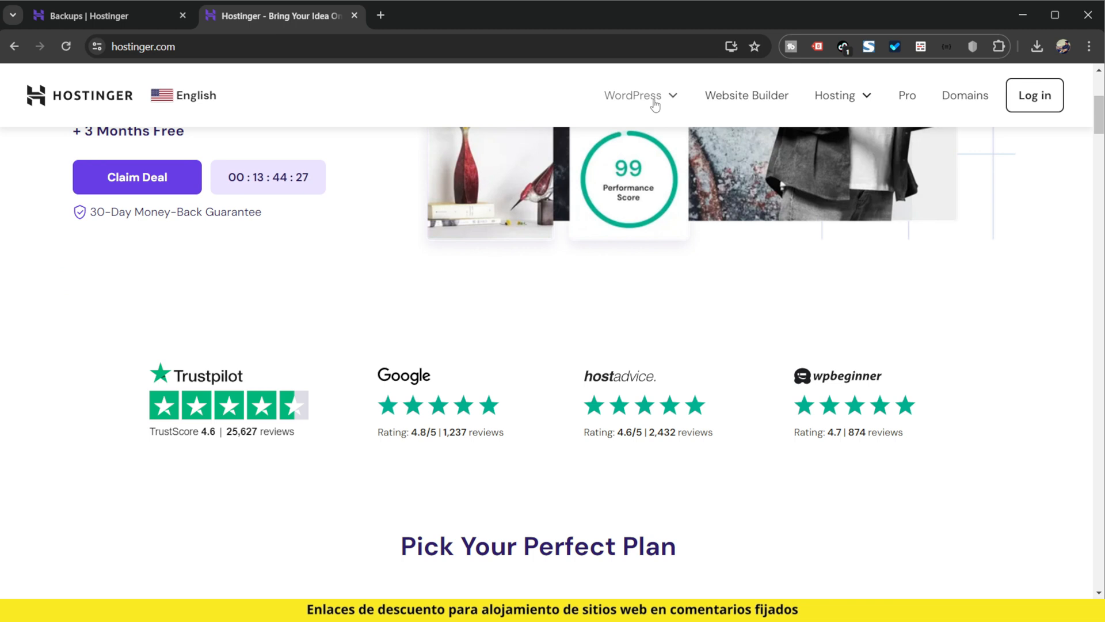
Open the Managed WordPress hosting page and examine the features, security and support of the Premium, Business and Cloud Startup plans.
mouse_move(655, 104)
click(600, 160)
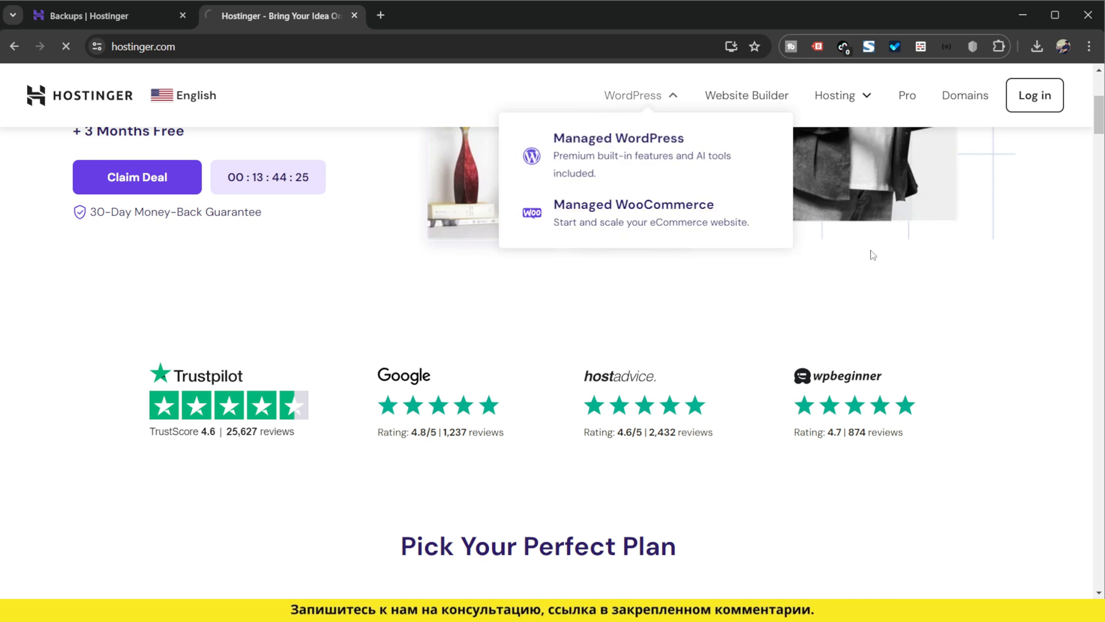
scroll(655, 356, down, 2)
scroll(655, 359, down, 9)
scroll(655, 361, down, 3)
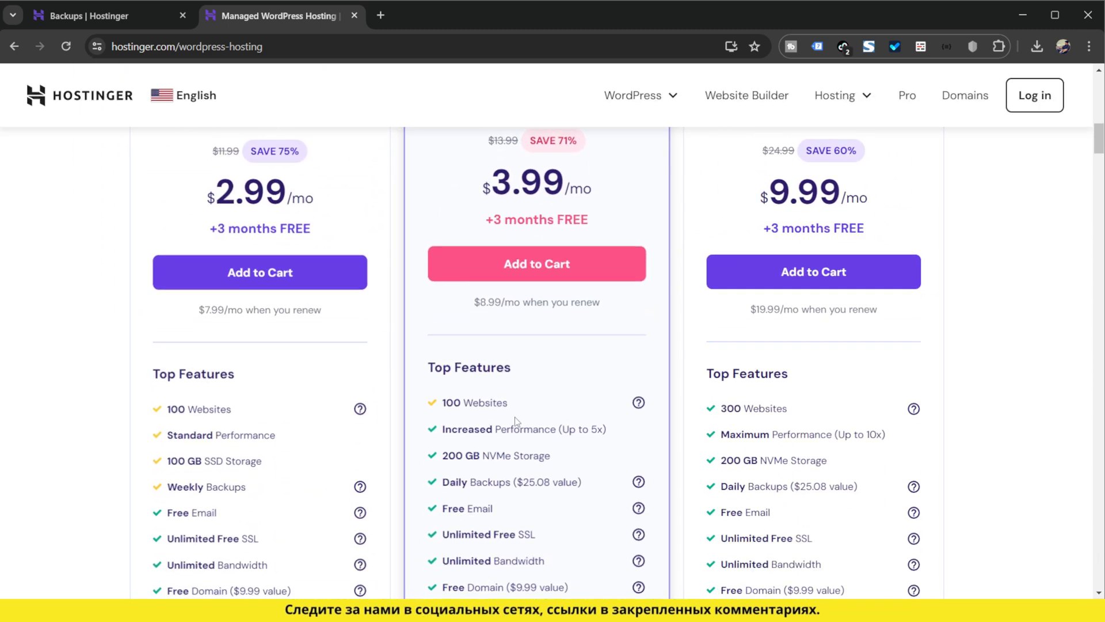
scroll(700, 432, down, 1)
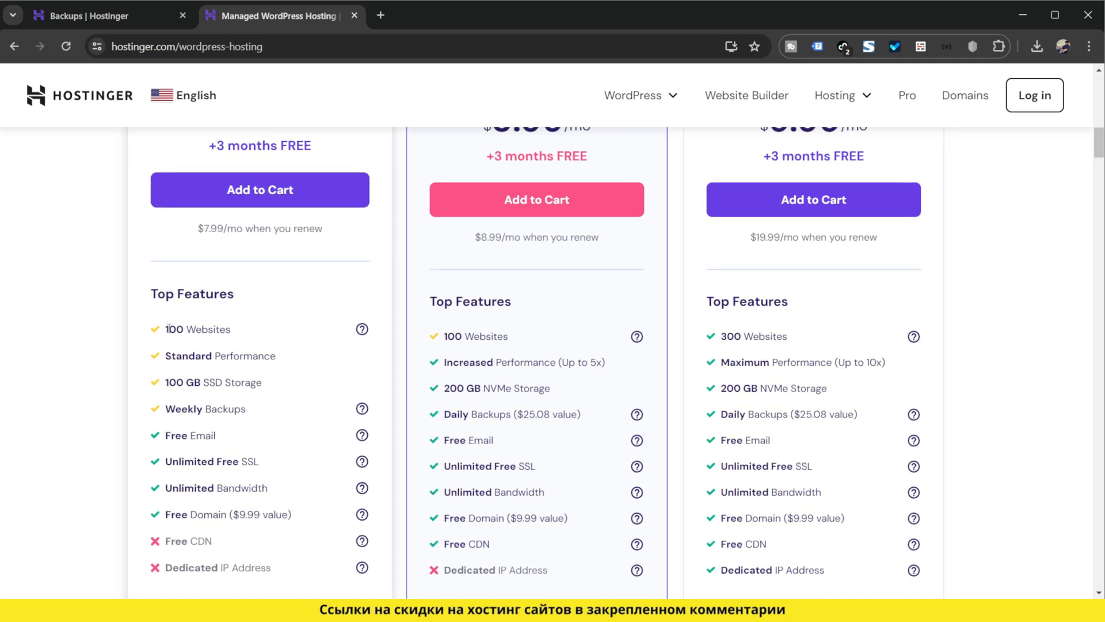
drag(165, 330, 216, 332)
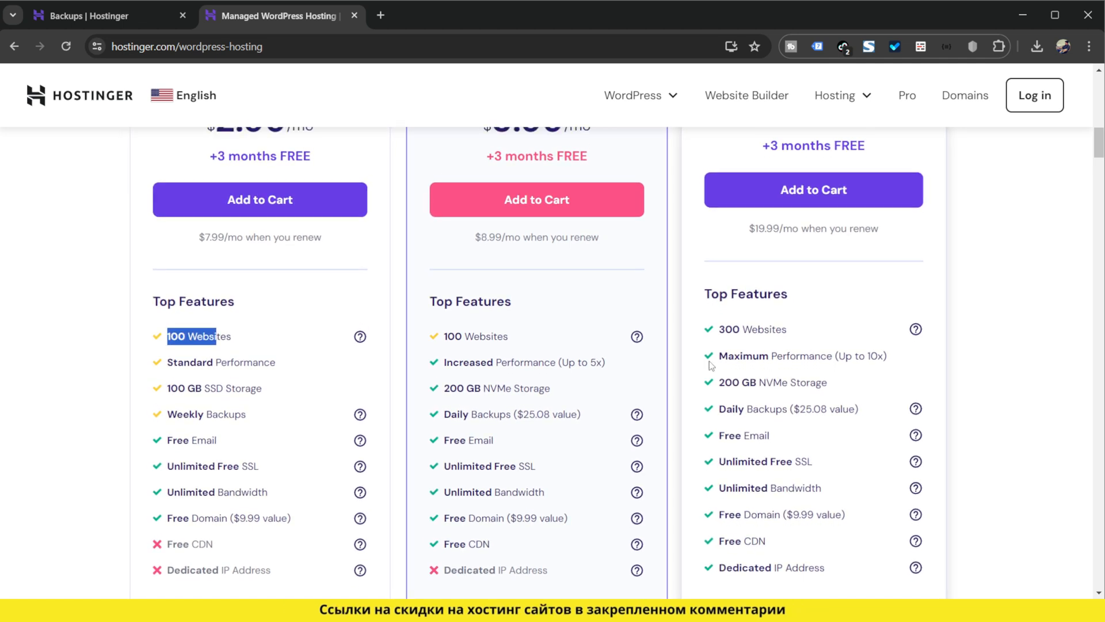
scroll(568, 401, down, 3)
scroll(569, 401, down, 10)
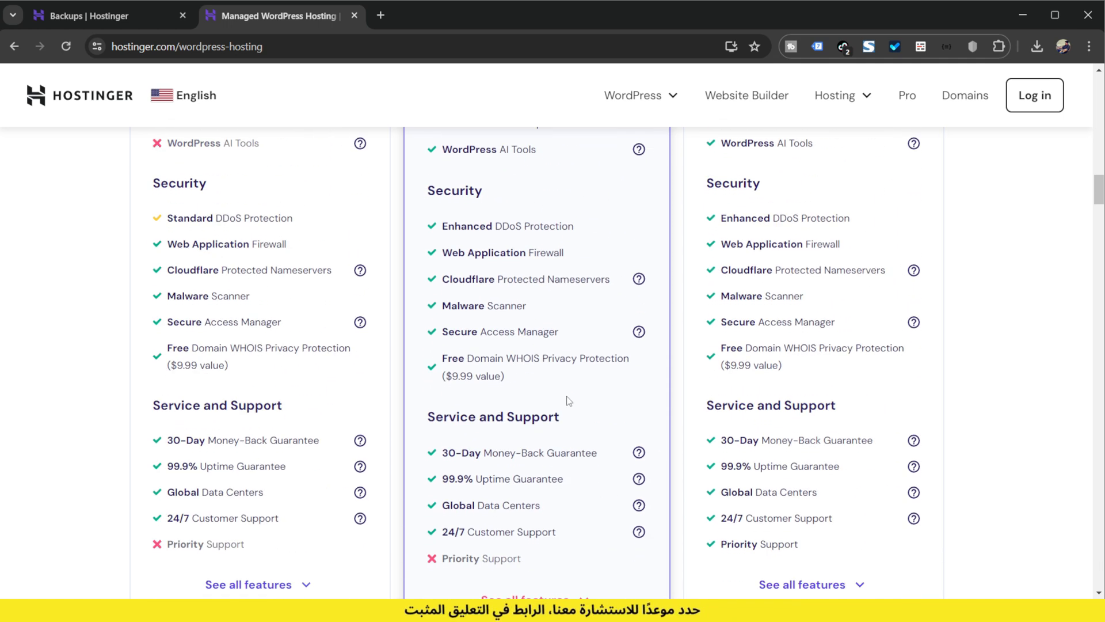
scroll(569, 401, down, 5)
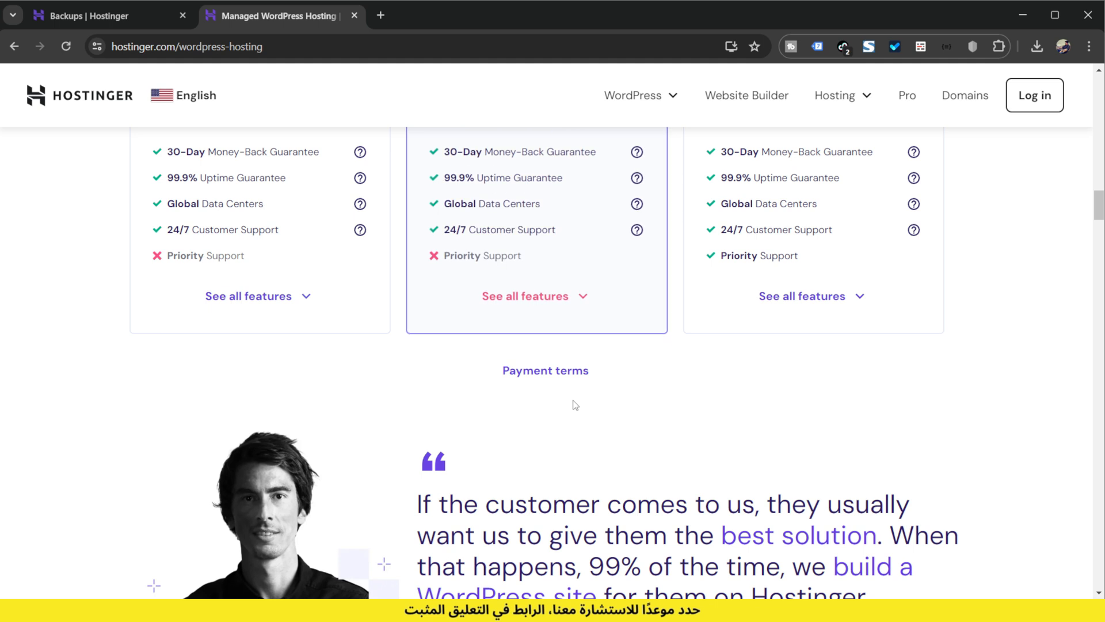
scroll(575, 405, up, 18)
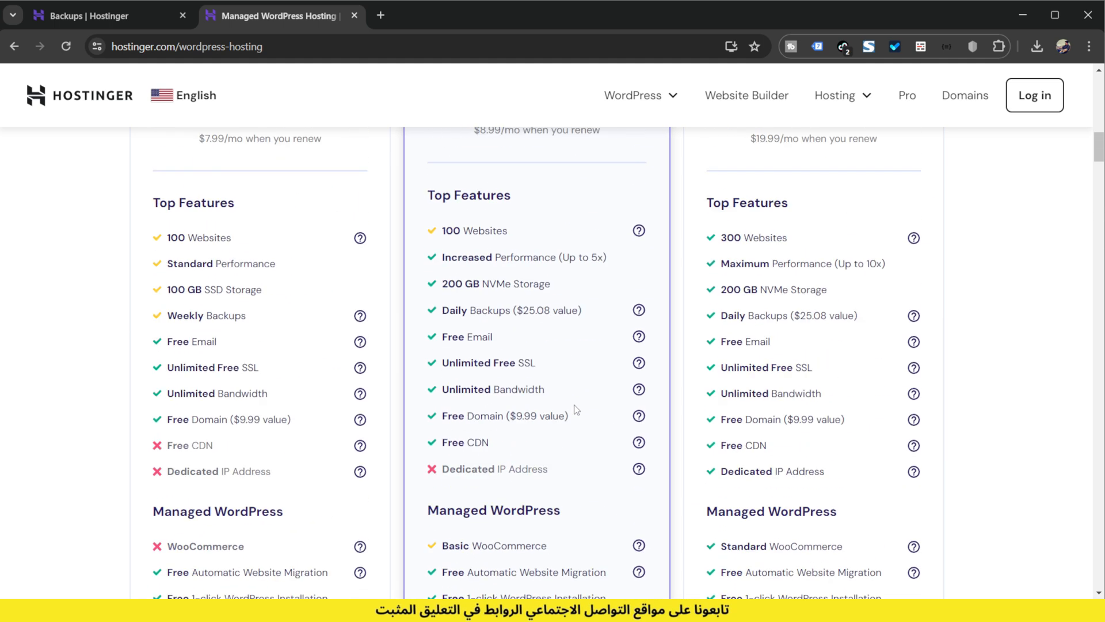
scroll(577, 410, up, 7)
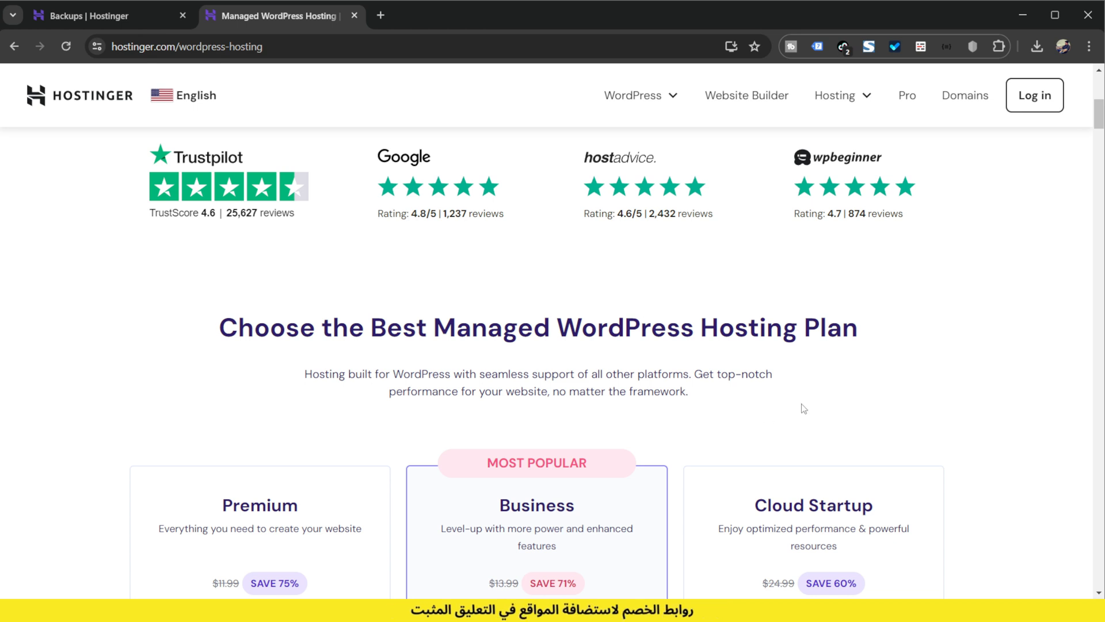
scroll(804, 408, up, 7)
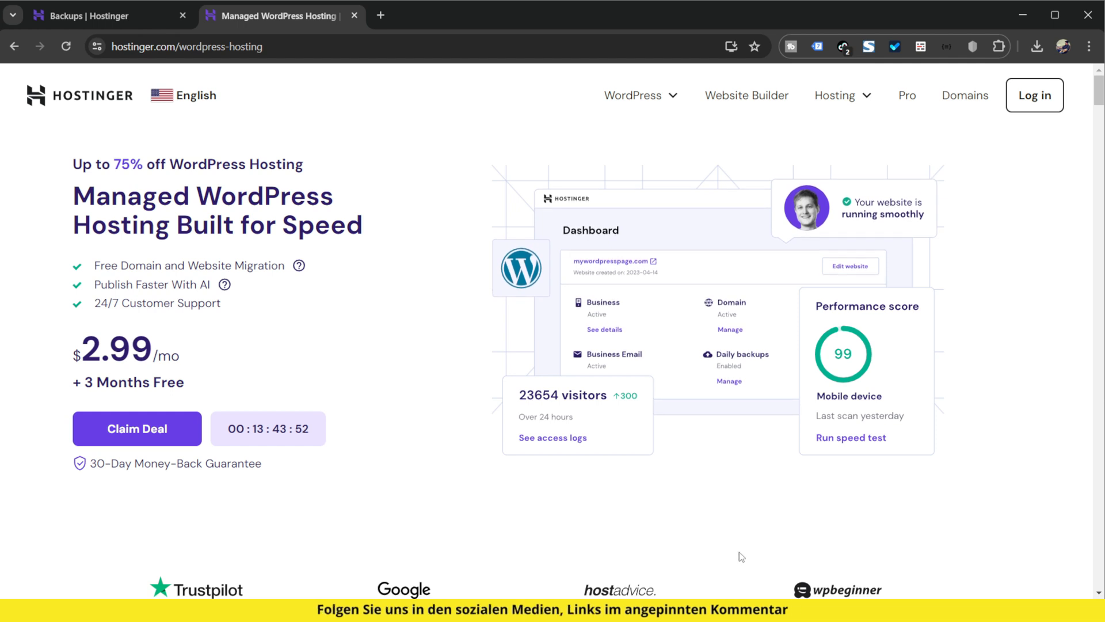
Compare the prices and top features of the three managed WordPress plans, and close the pricing page.
scroll(740, 451, down, 8)
scroll(704, 443, down, 2)
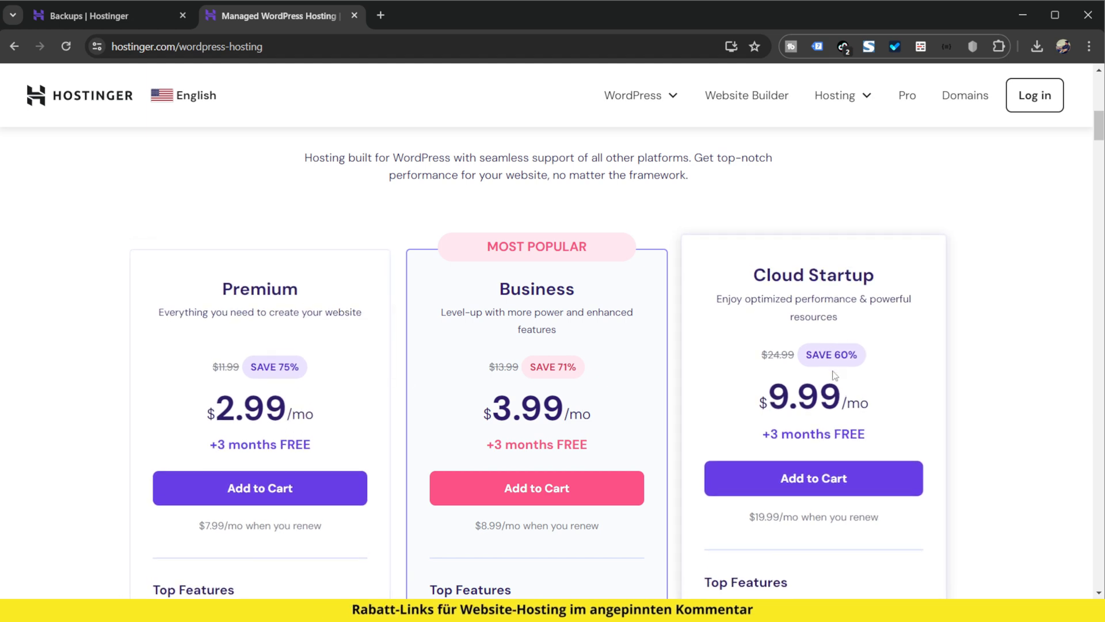
scroll(835, 375, down, 1)
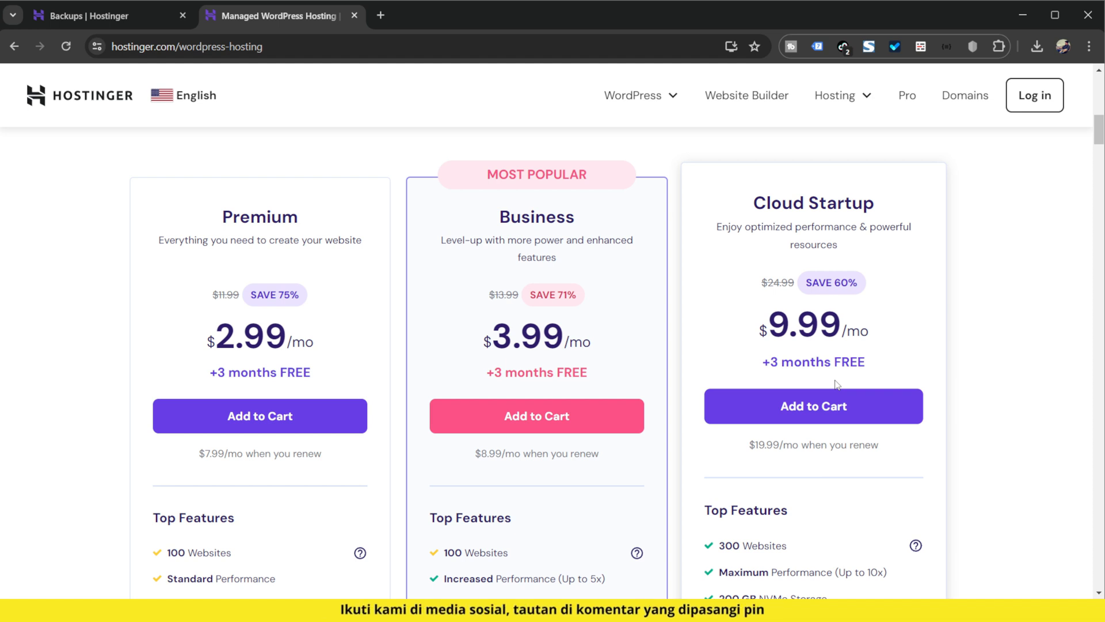
scroll(836, 384, up, 10)
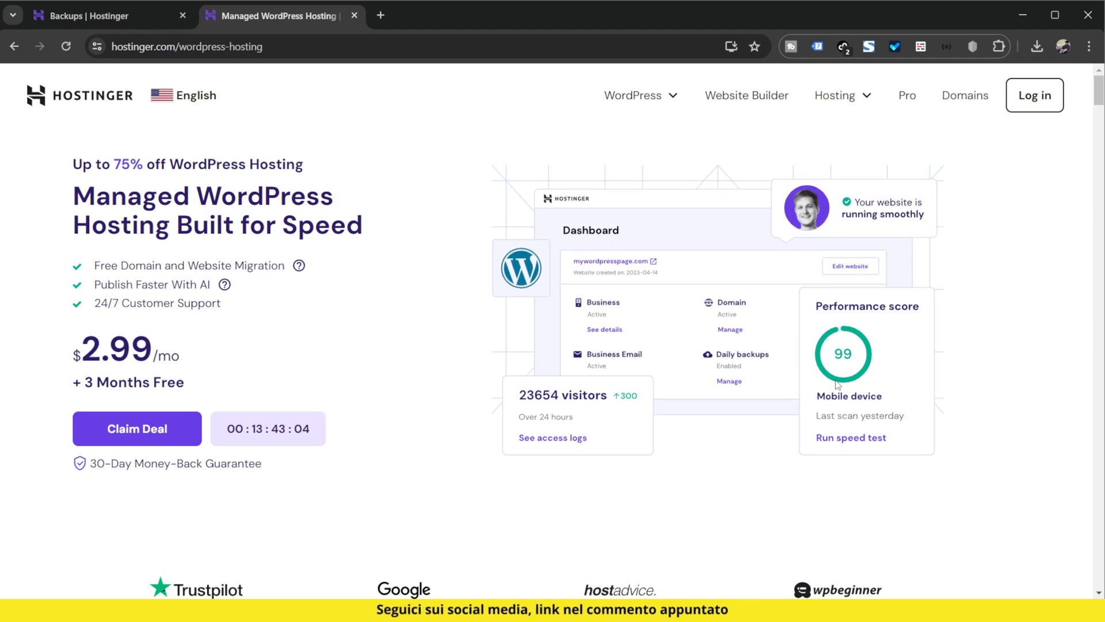
scroll(666, 412, down, 10)
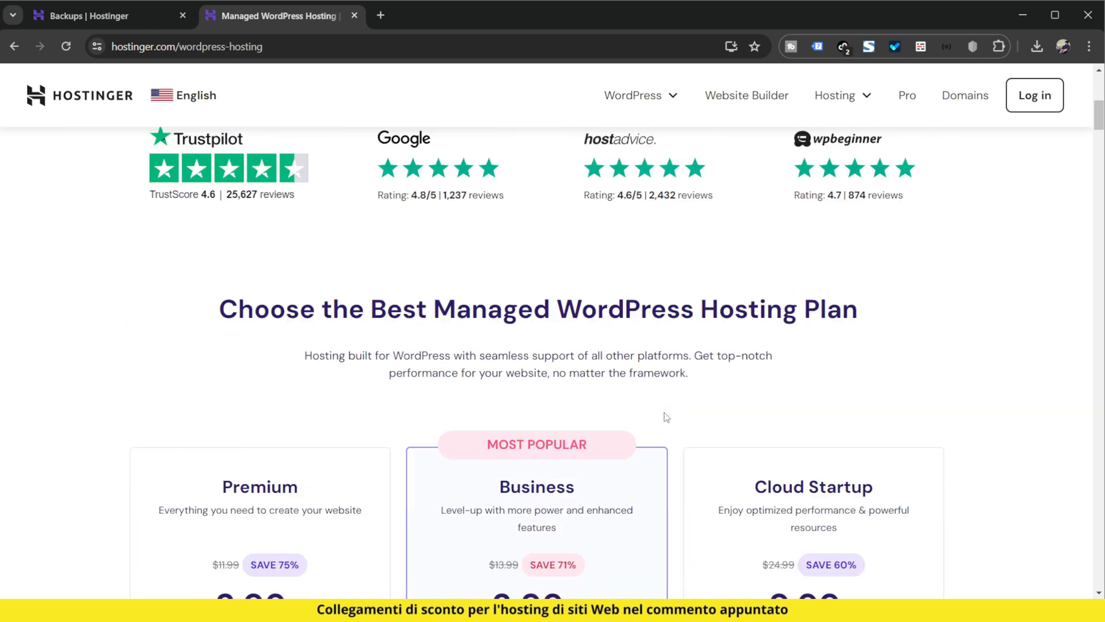
scroll(664, 412, down, 1)
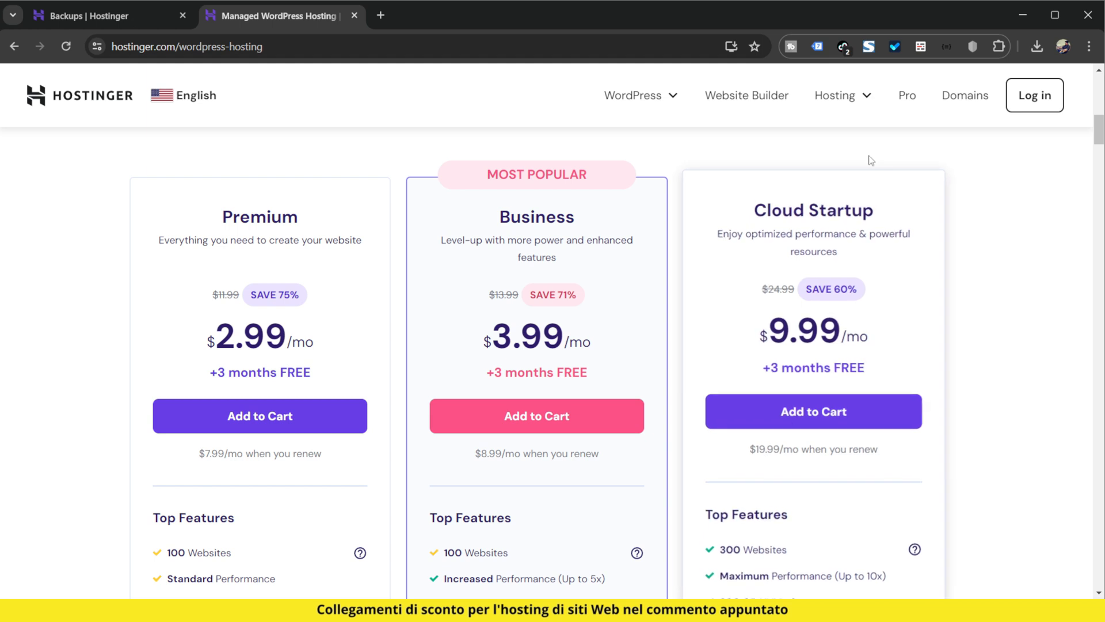
scroll(872, 257, down, 10)
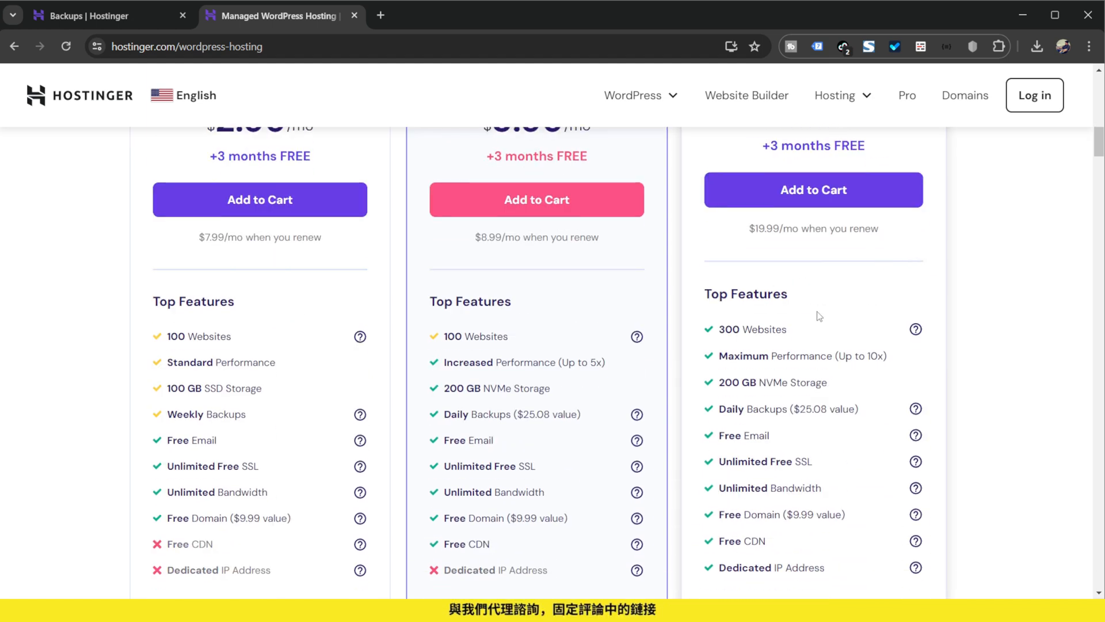
scroll(878, 407, down, 8)
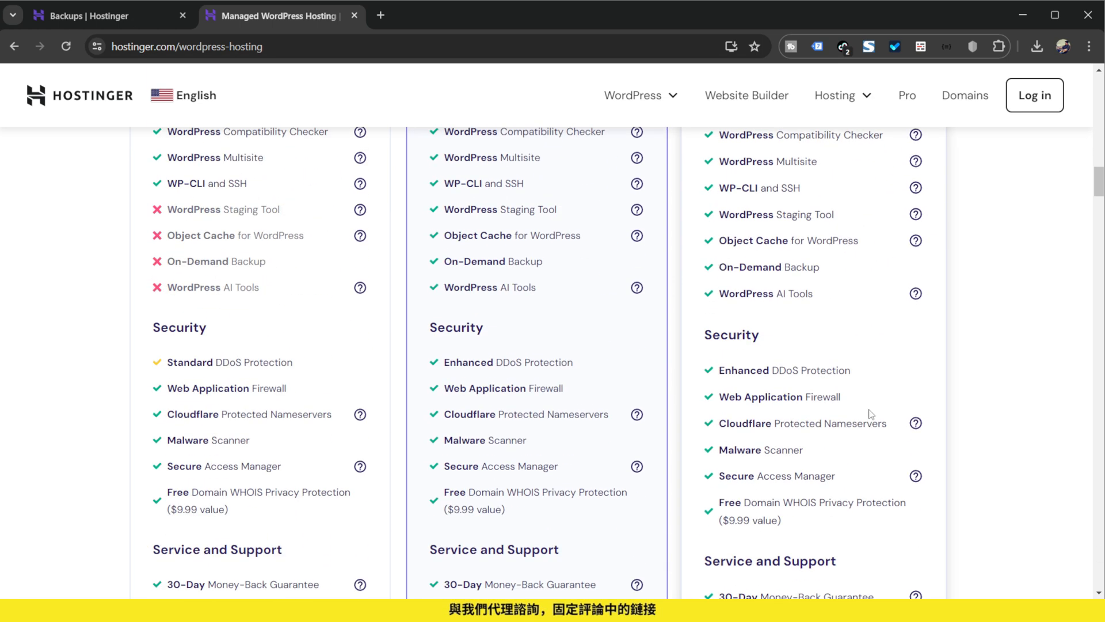
scroll(868, 420, up, 20)
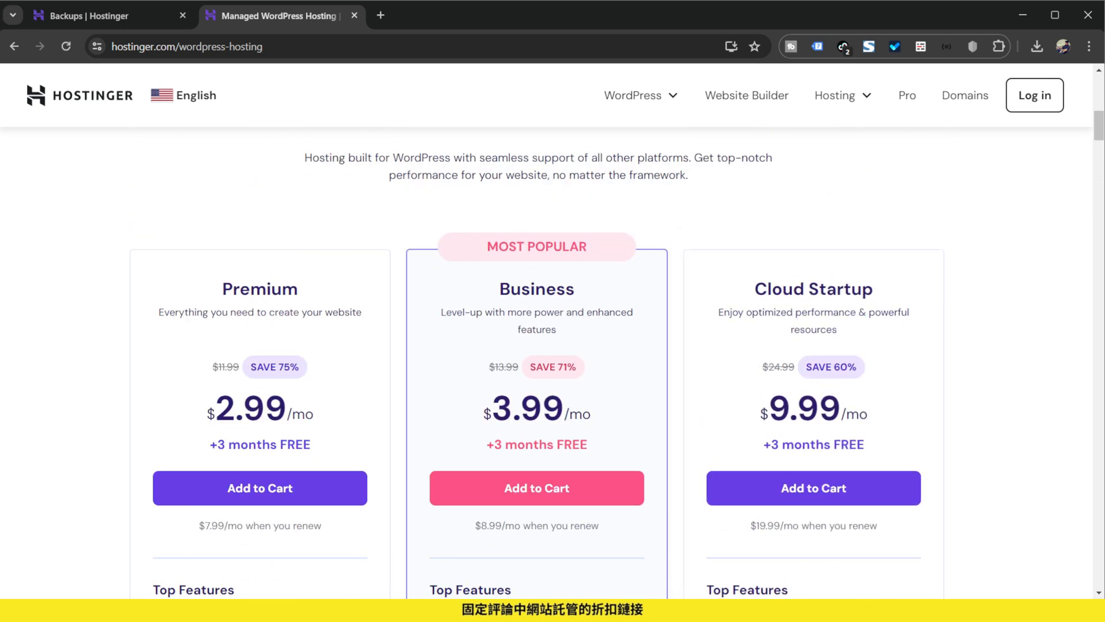
key(ctrl+w)
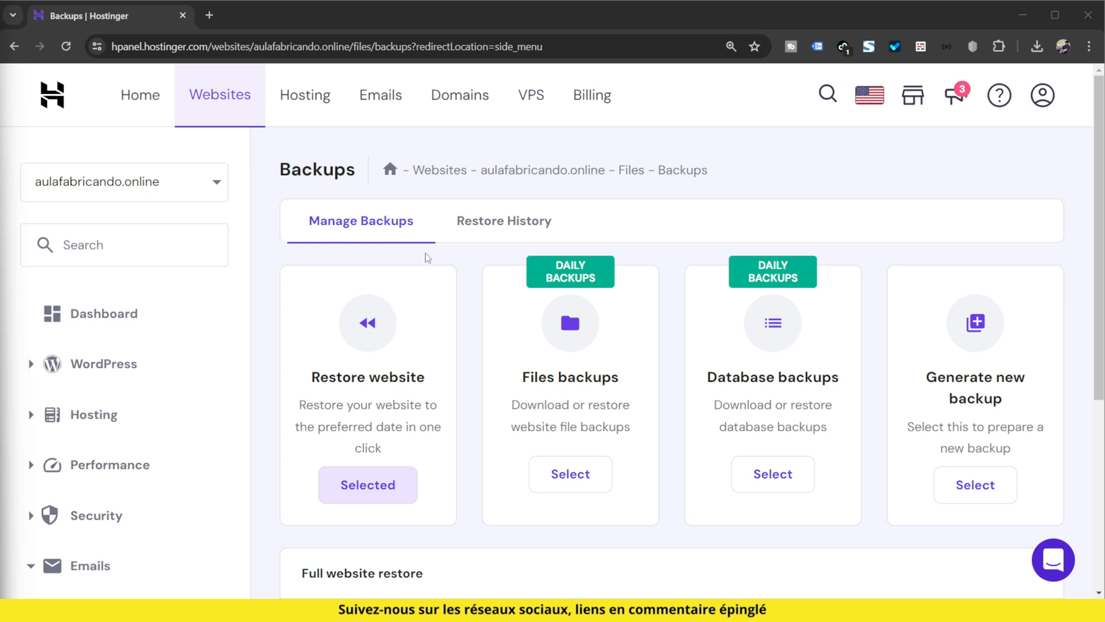
Open the Backups page in the Files section for aulafabricando.online.
scroll(153, 316, down, 5)
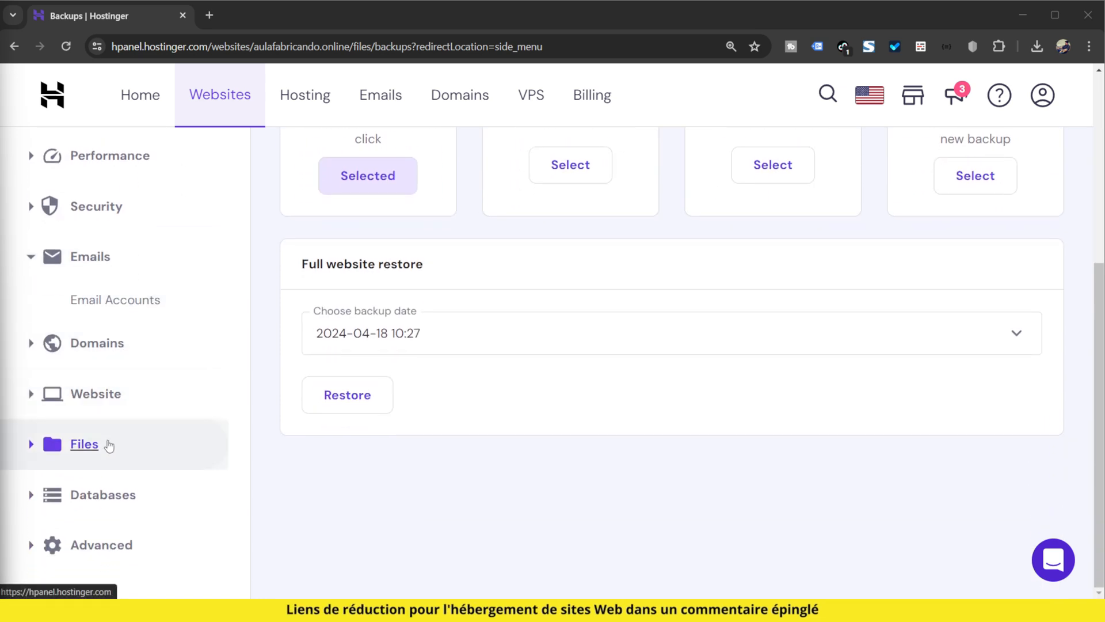
click(108, 446)
scroll(164, 449, down, 3)
click(92, 379)
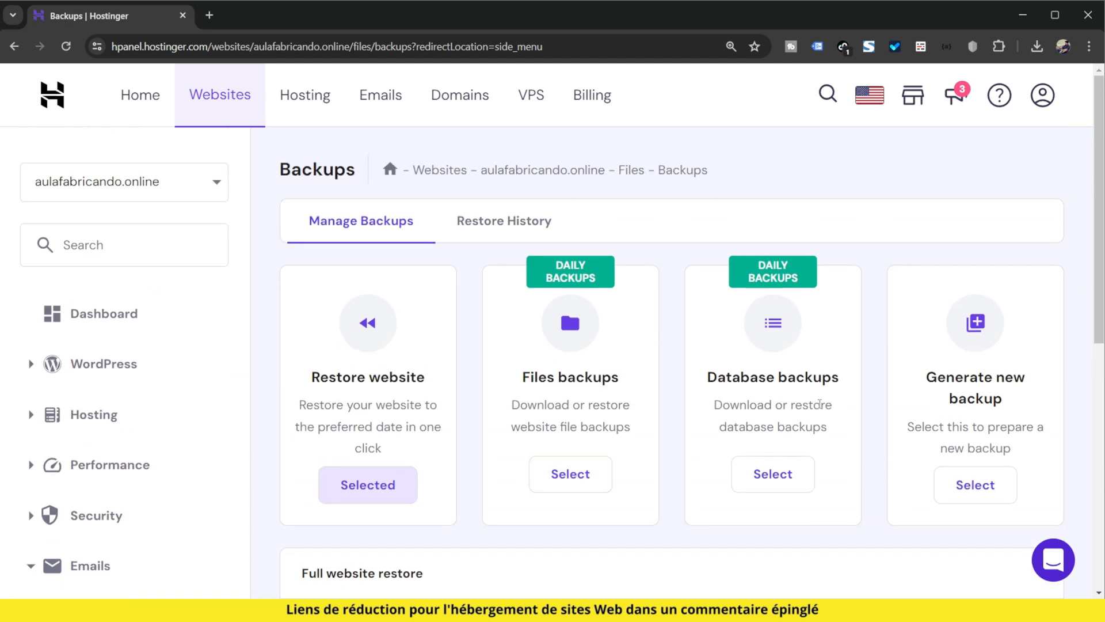
Generate a new backup of the website's current files and databases and confirm the request.
scroll(935, 351, down, 1)
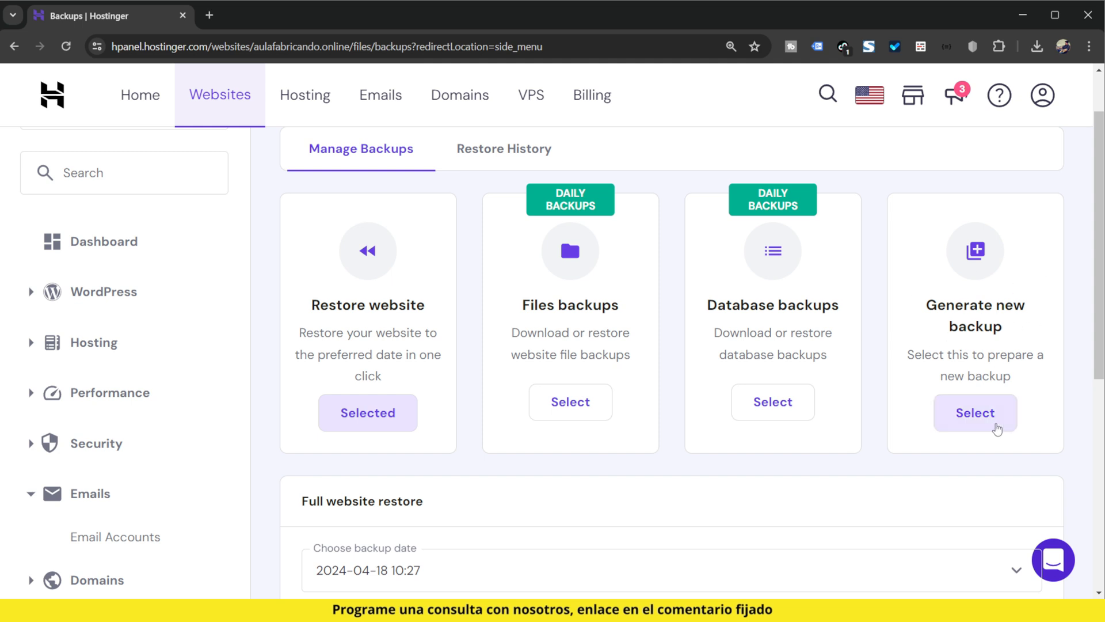
click(996, 427)
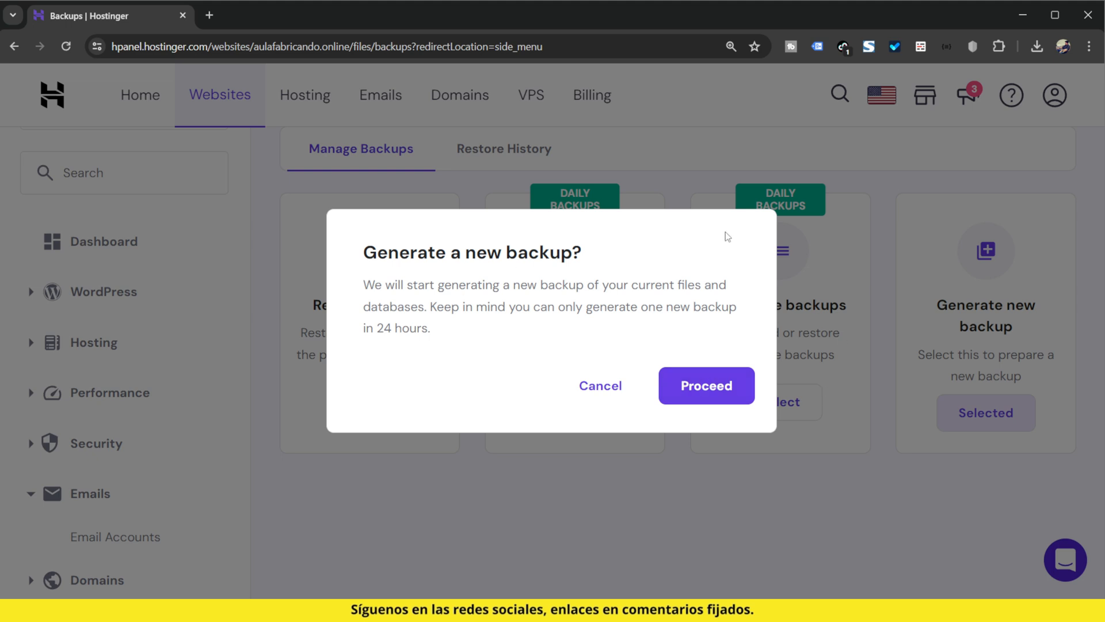
click(715, 386)
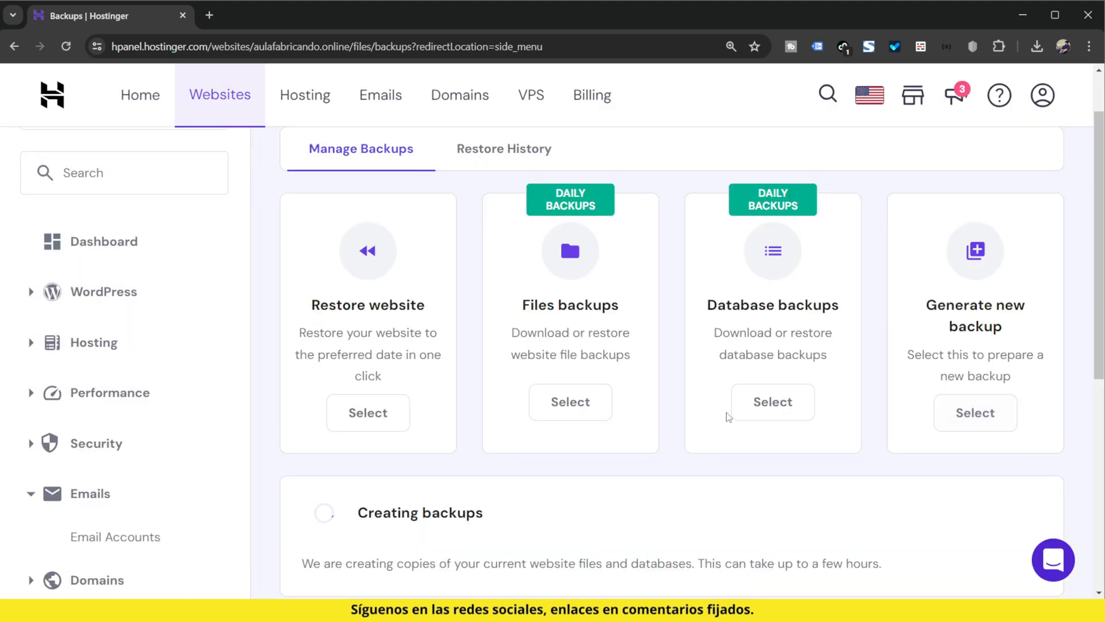
scroll(868, 486, down, 3)
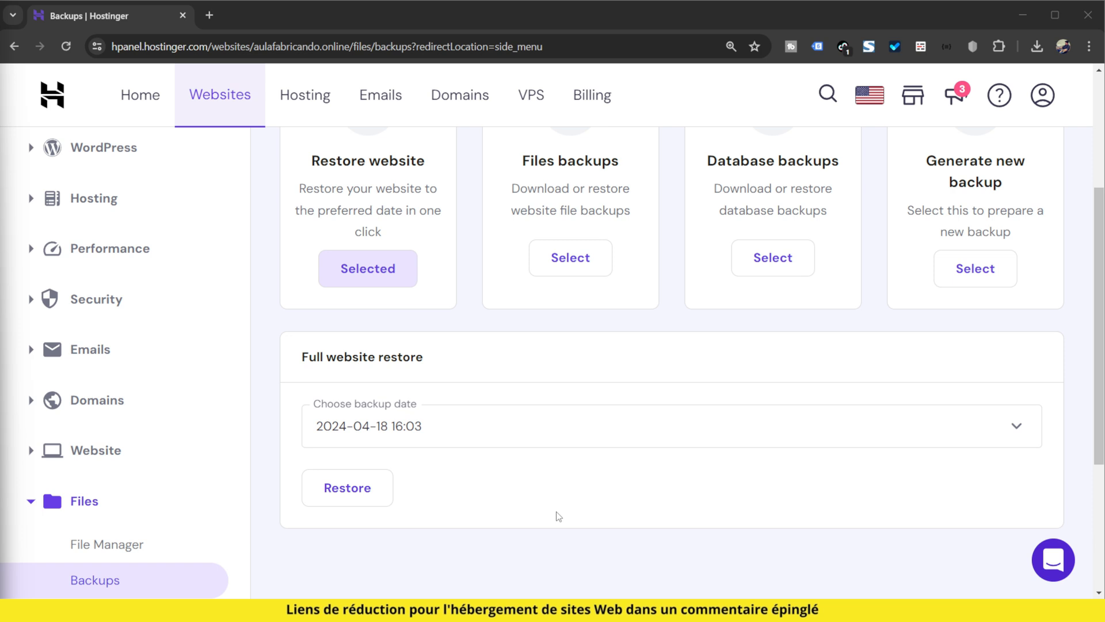
scroll(558, 516, up, 4)
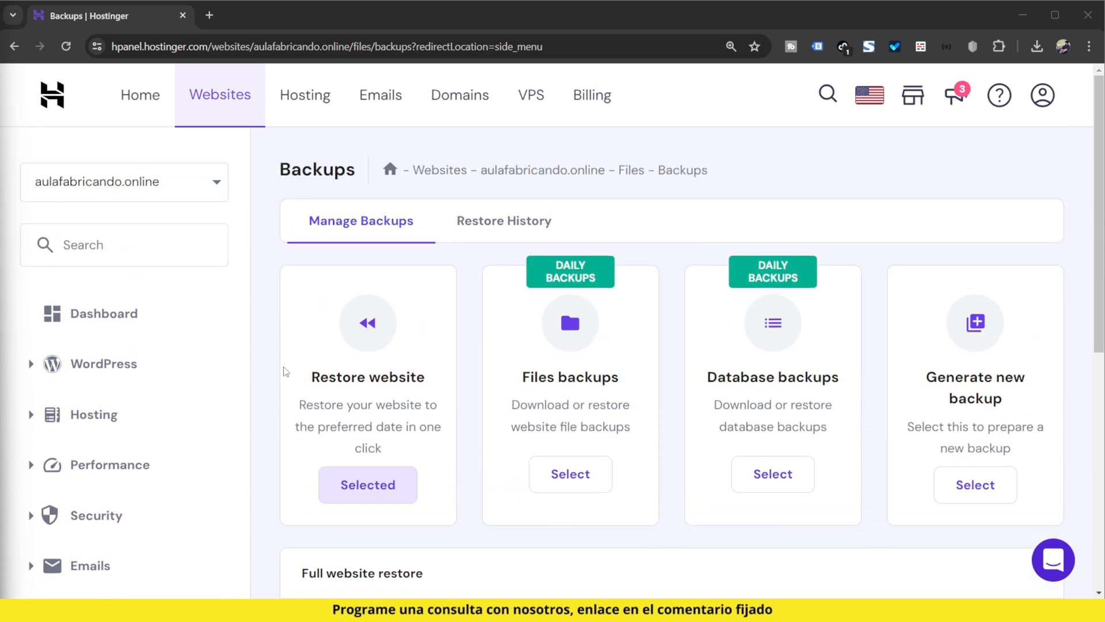
click(389, 492)
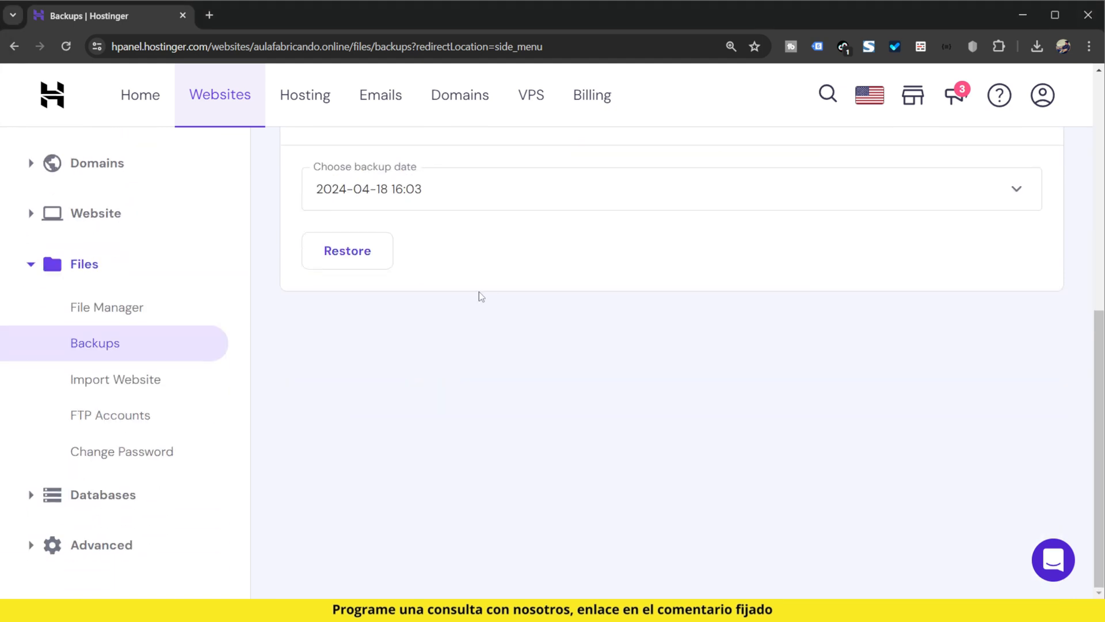
click(480, 196)
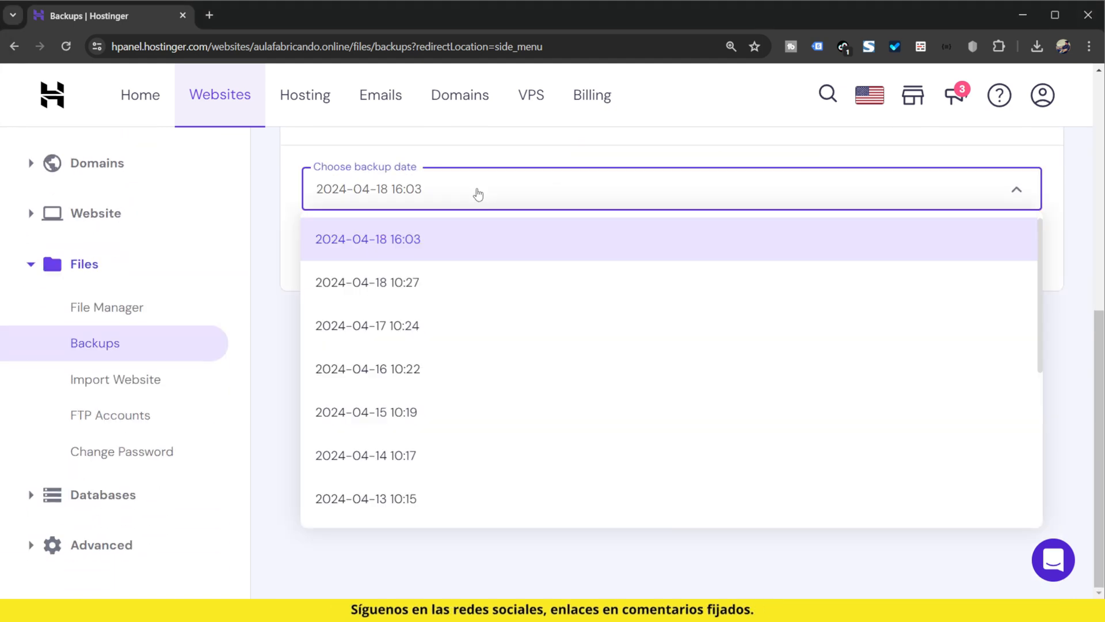
click(476, 190)
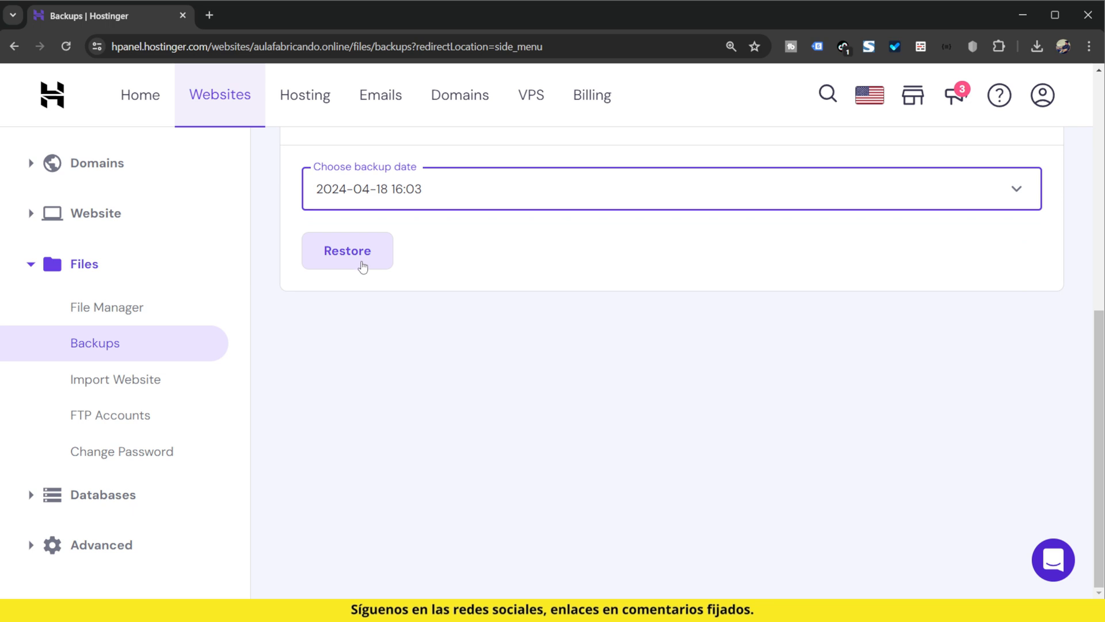
scroll(558, 495, up, 3)
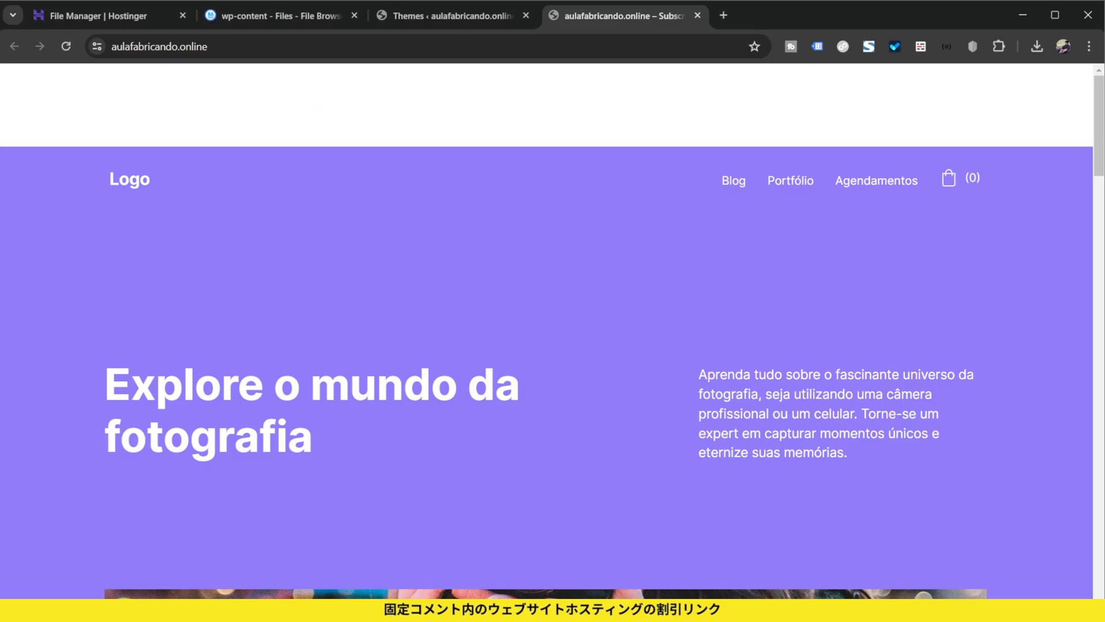
Copy the address of aulafabricando.online and load the site in the Brave browser.
click(215, 42)
key(ctrl+c)
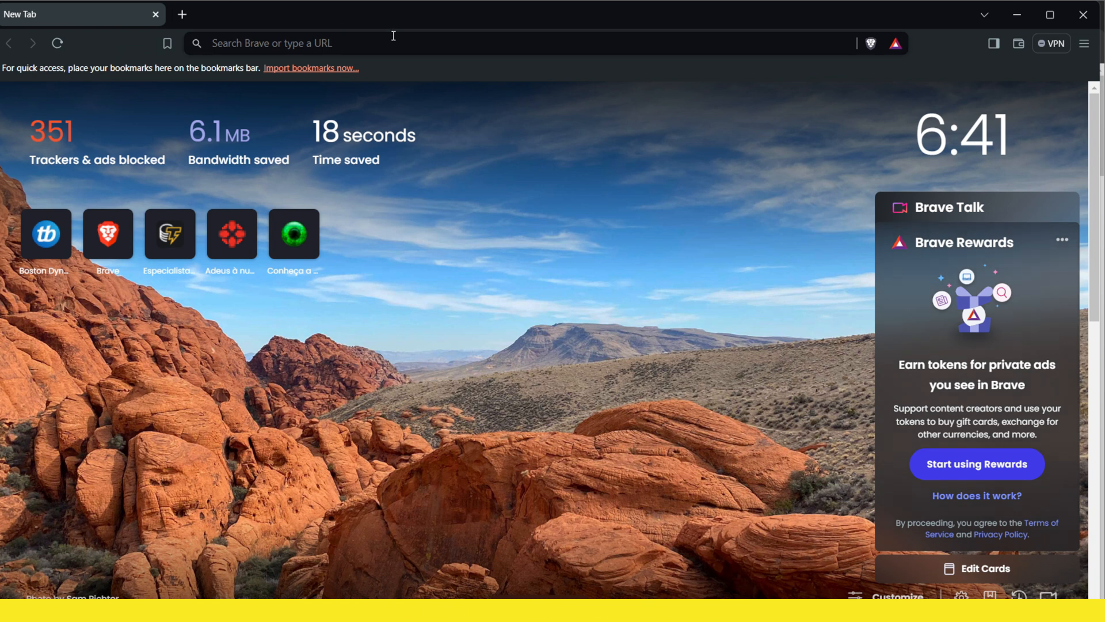
click(388, 40)
key(ctrl+v)
key(Return)
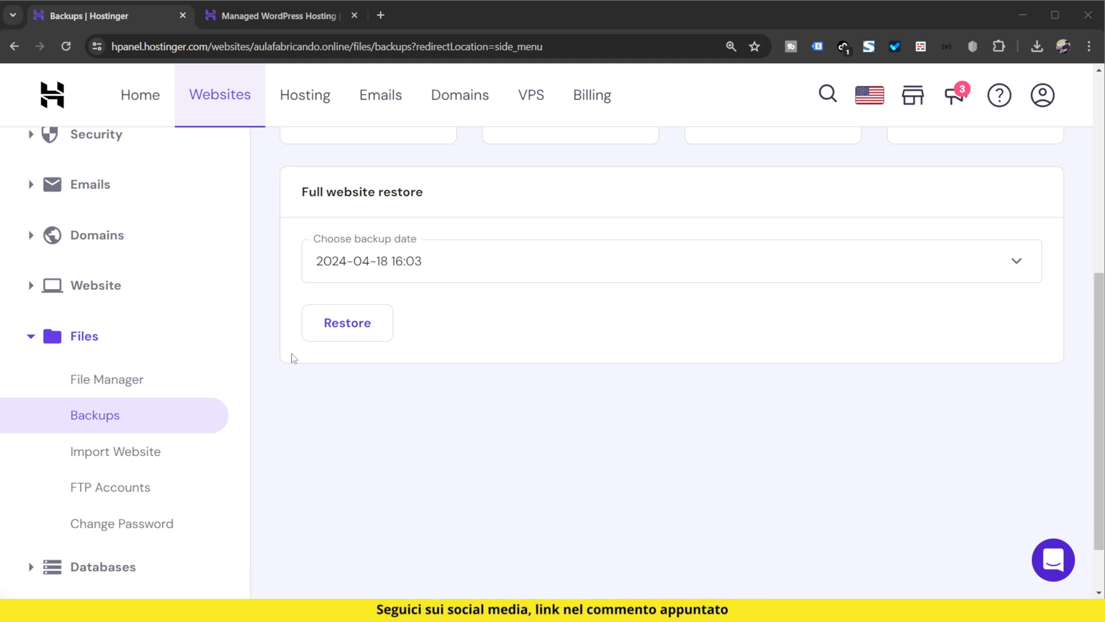
Open the File Manager for the files of aulafabricando.online only and enter the public_html folder.
click(111, 379)
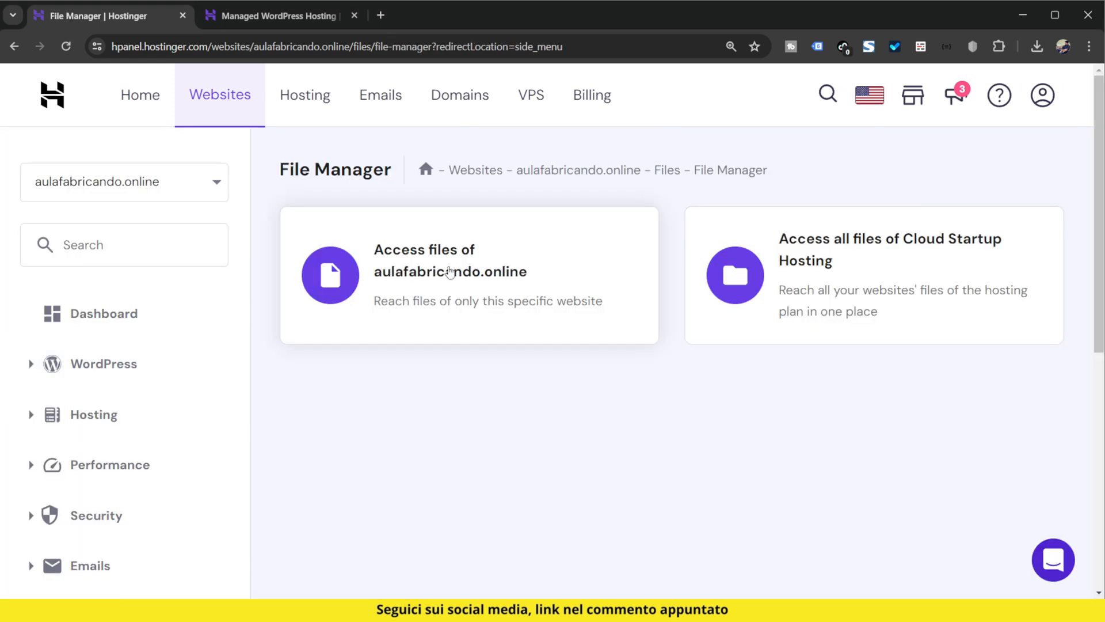
click(458, 299)
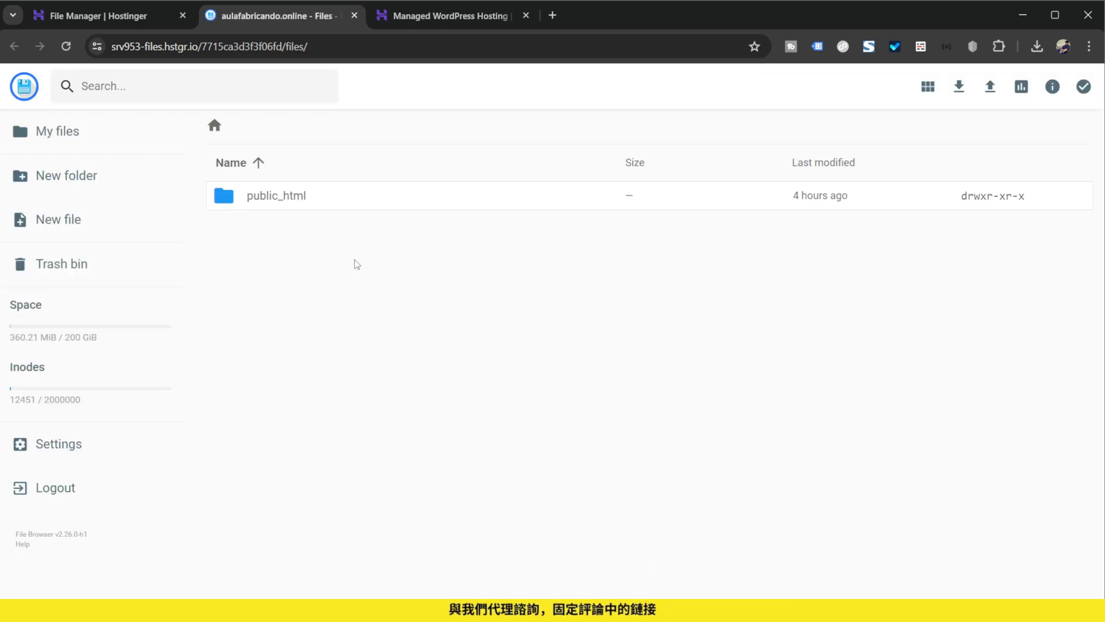
click(278, 202)
click(282, 205)
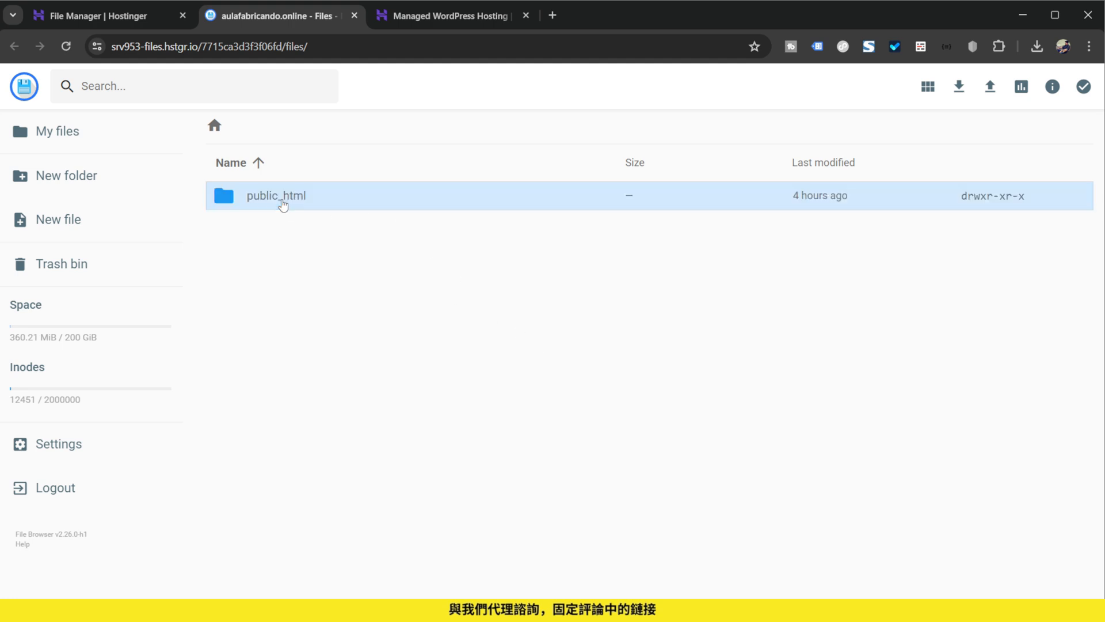
Copy the .htaccess file from public_html into its parent folder.
scroll(369, 403, down, 1)
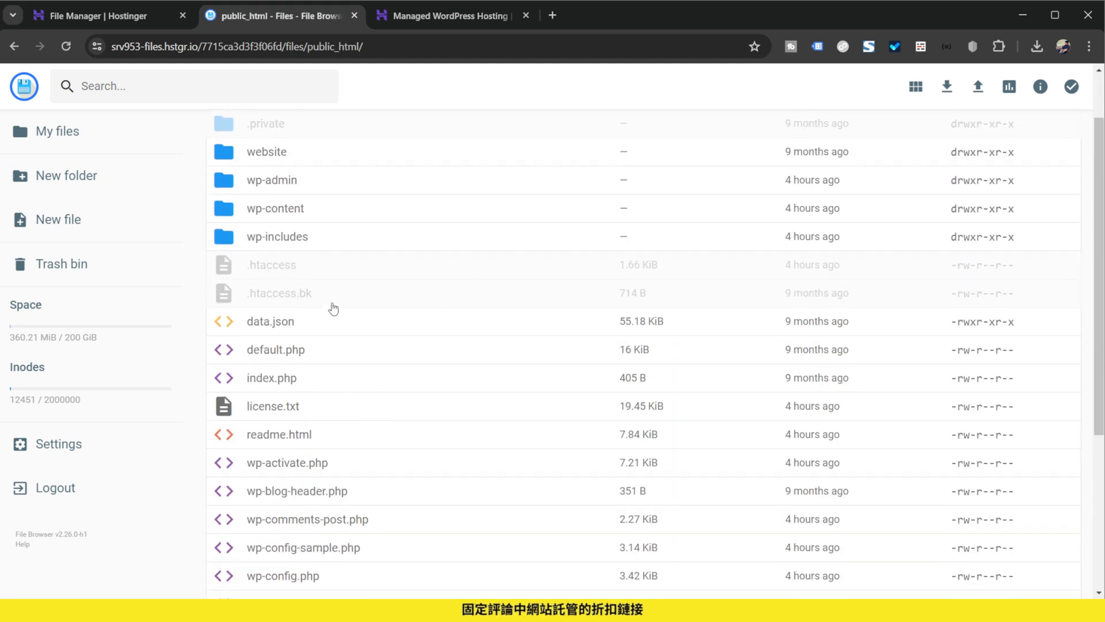
click(295, 267)
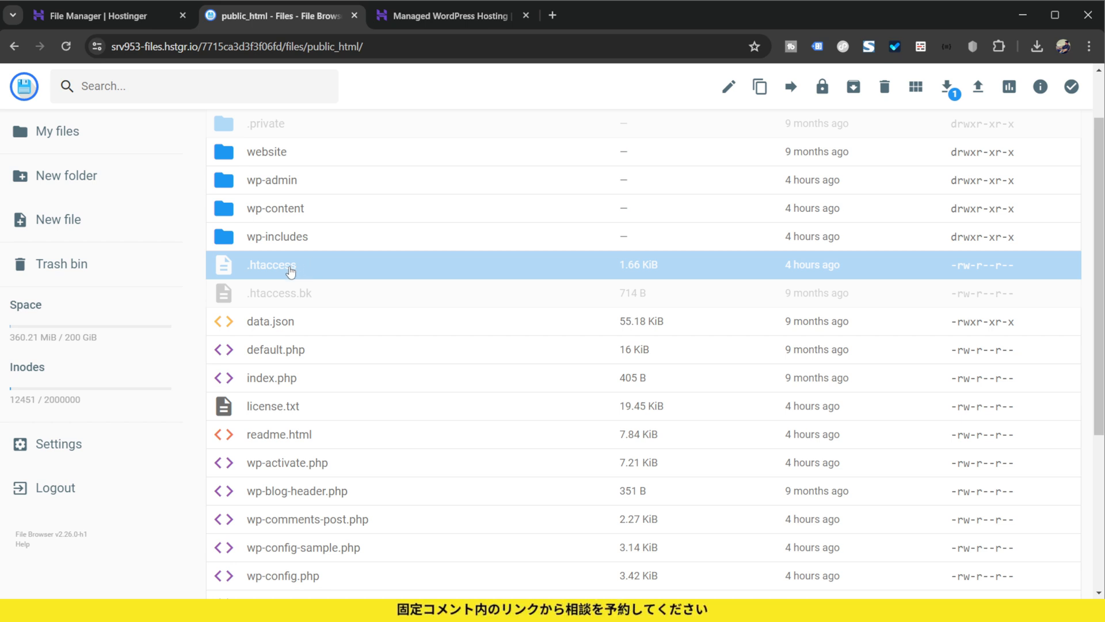
right_click(290, 270)
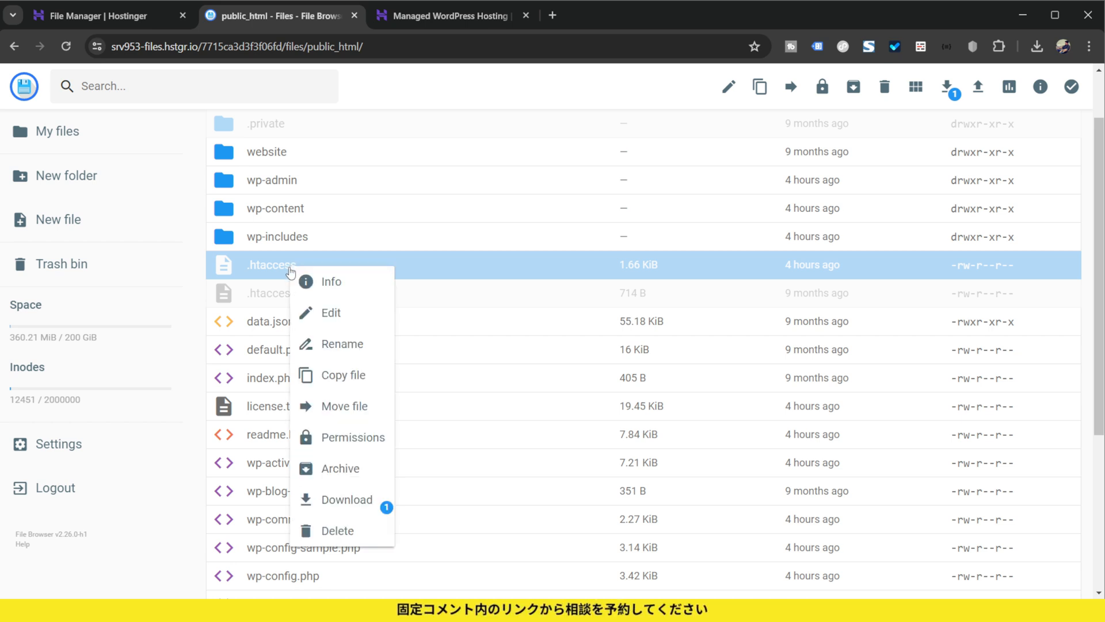
click(365, 377)
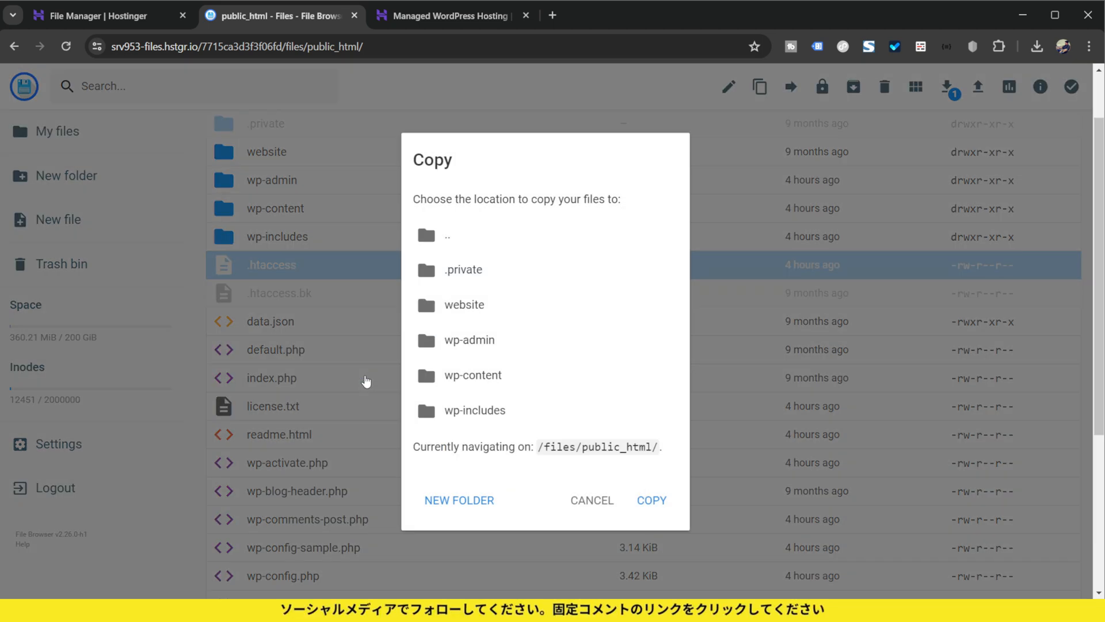
click(492, 242)
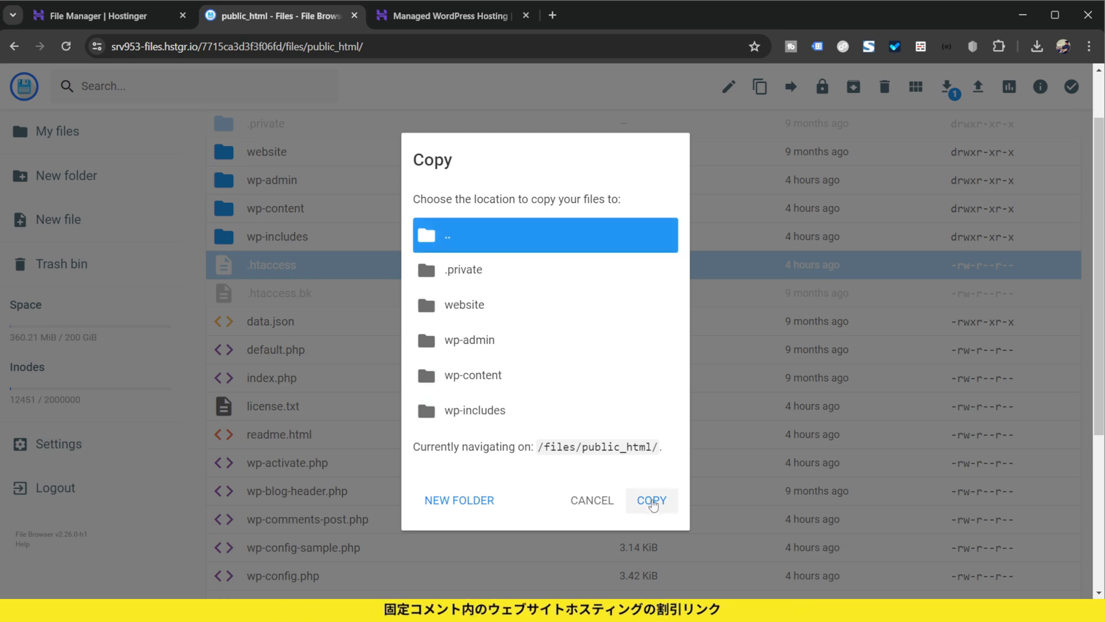
click(652, 501)
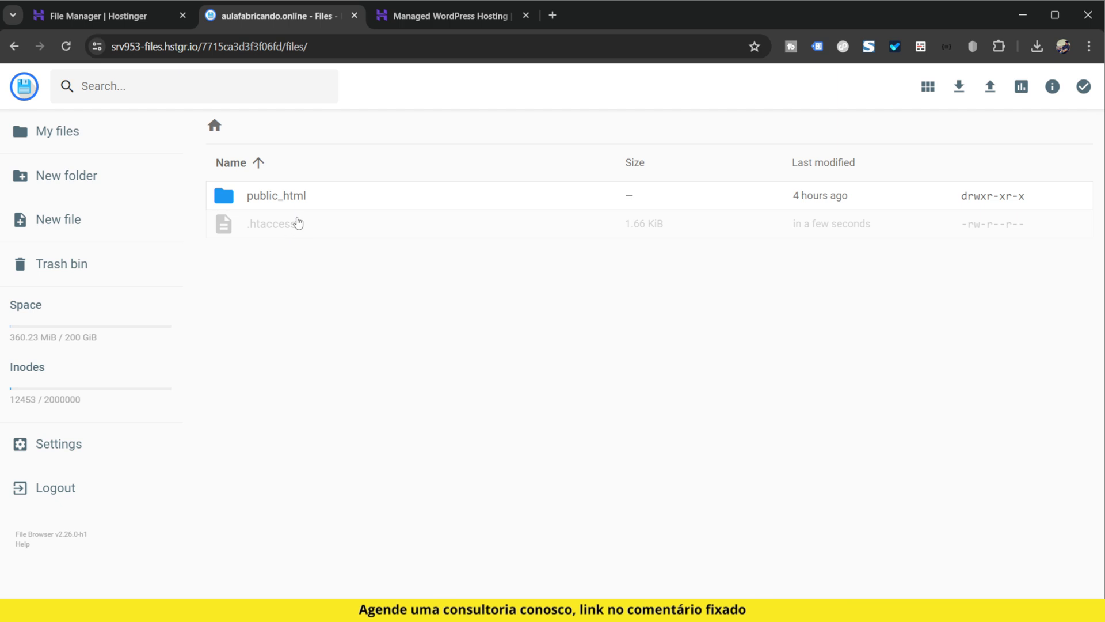
Return to public_html, archive the .htaccess file in zip format under the name .htaccess, and select the resulting archive.
click(301, 195)
click(314, 197)
double_click(314, 197)
scroll(447, 370, down, 1)
right_click(300, 269)
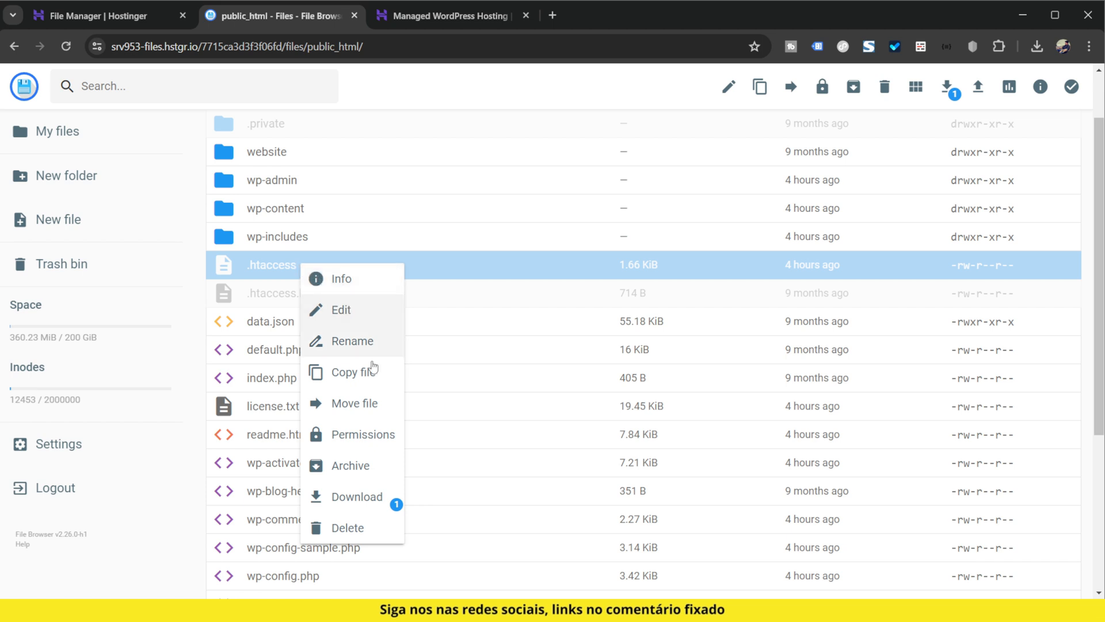
click(371, 479)
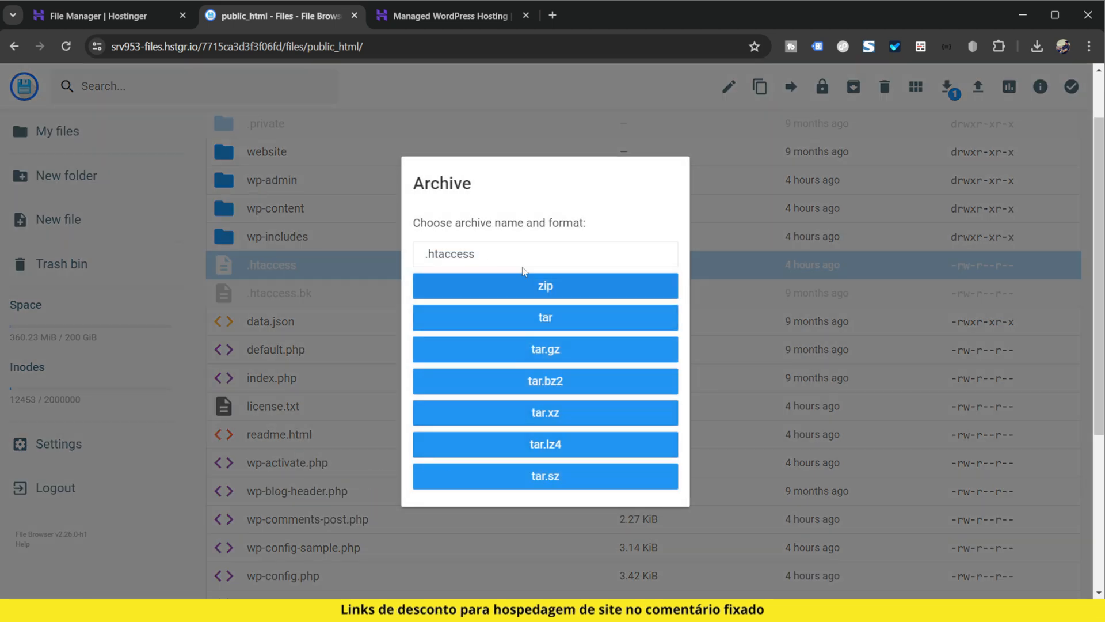
click(526, 292)
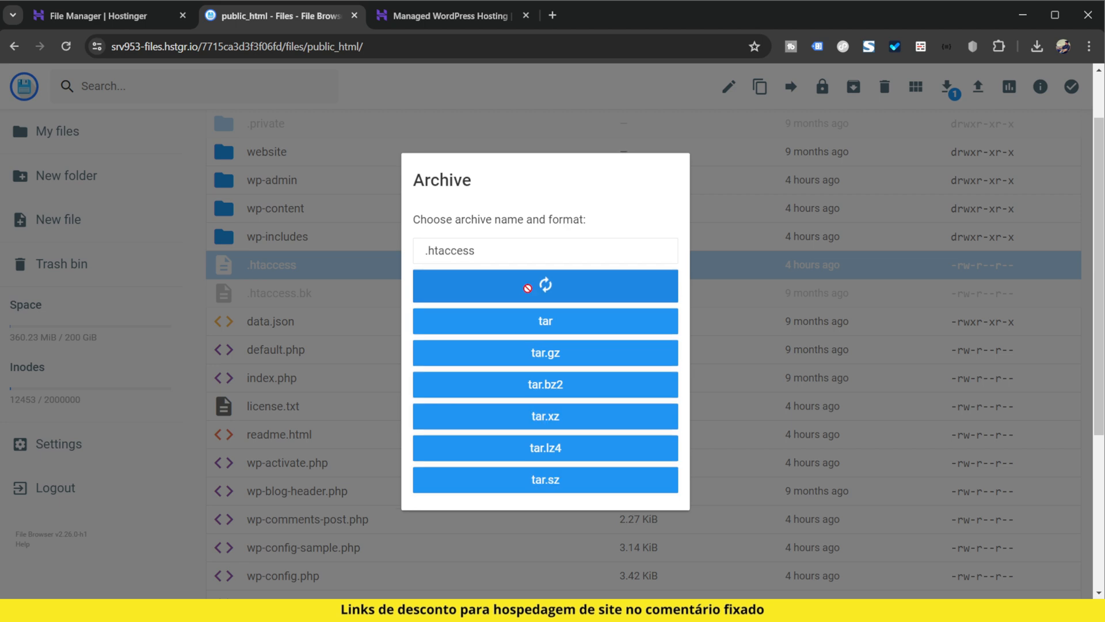
click(315, 401)
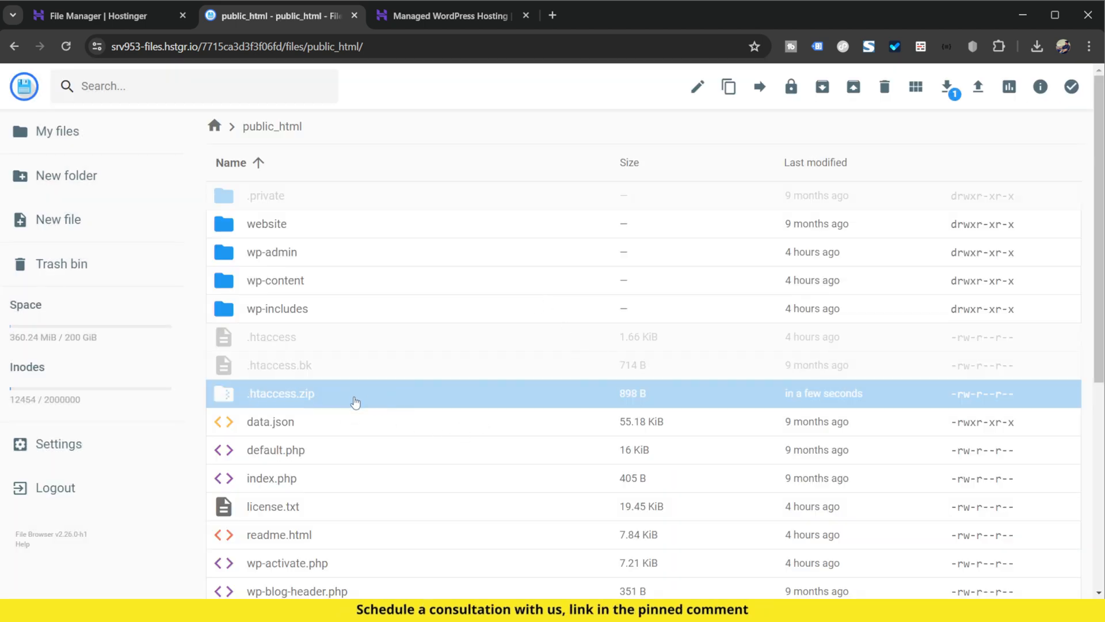
Open the .htaccess file in the editor and read through its LiteSpeed cache and WordPress rewrite rules.
double_click(290, 341)
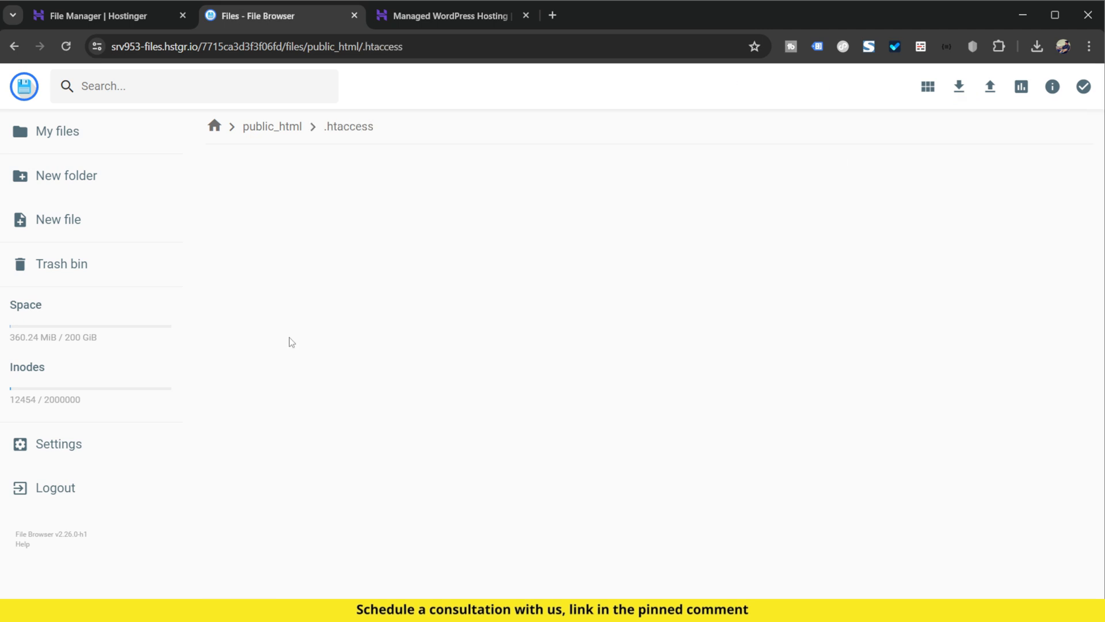
scroll(477, 350, down, 2)
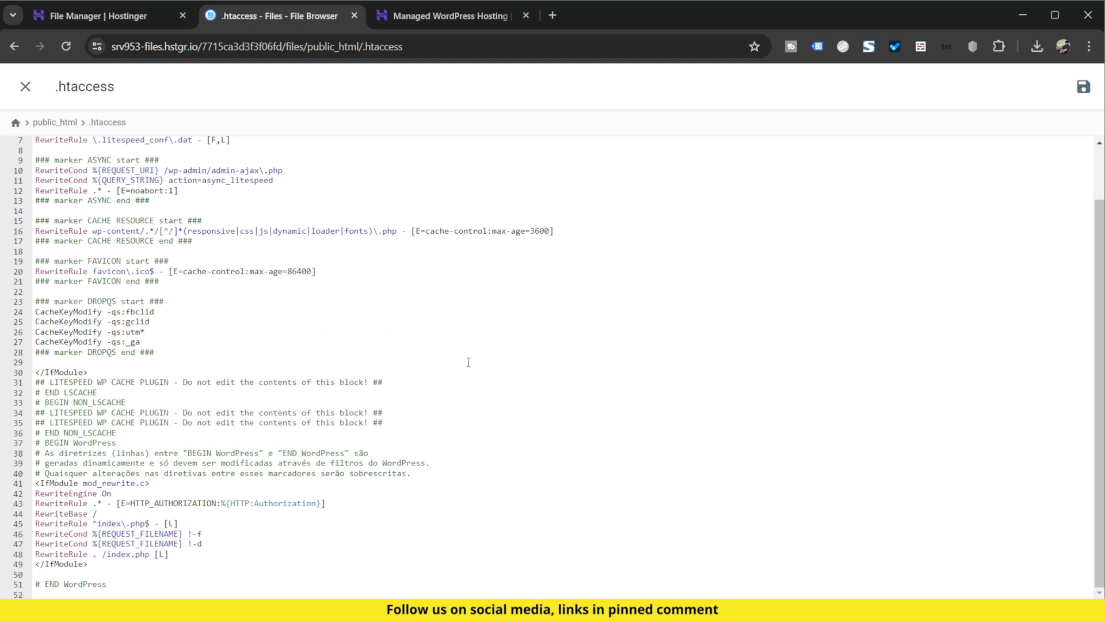
scroll(468, 362, up, 5)
scroll(468, 362, up, 2)
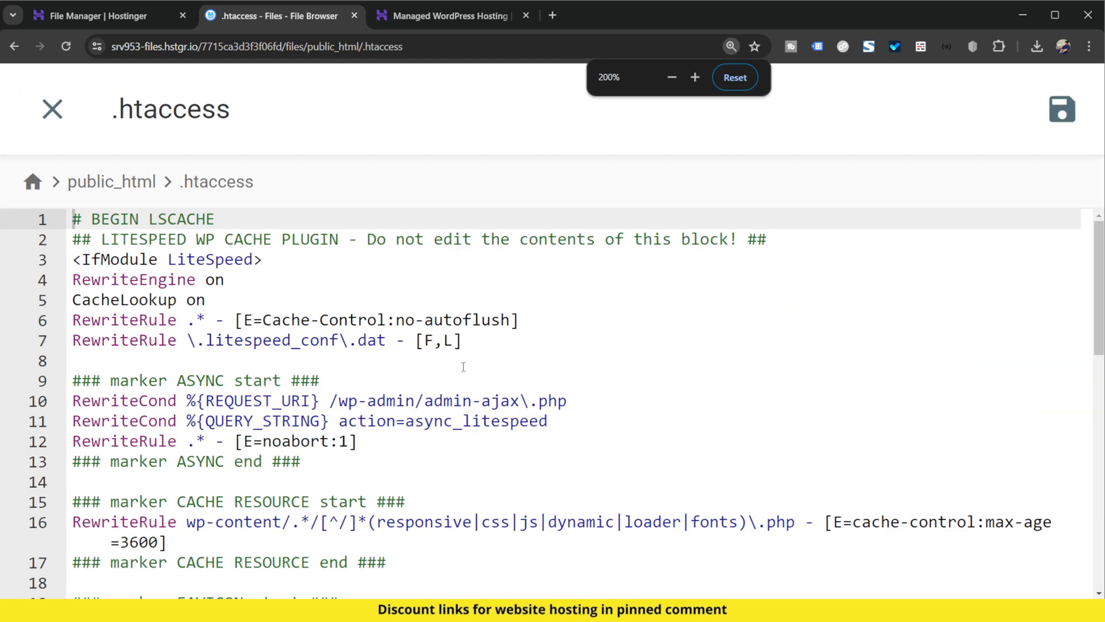
scroll(463, 366, down, 3)
scroll(461, 367, down, 8)
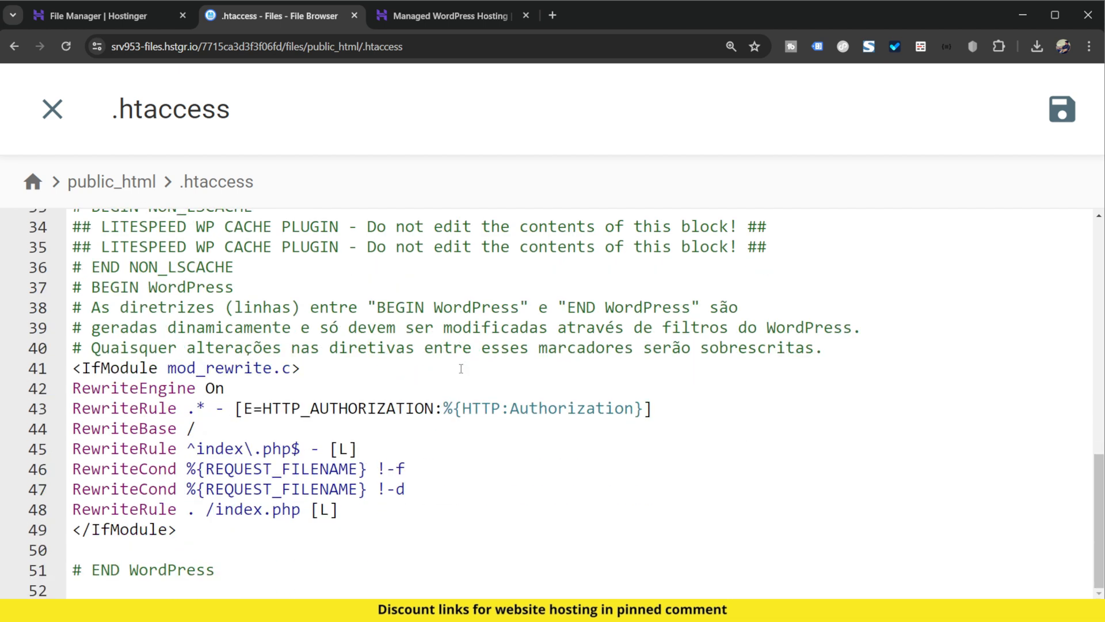
scroll(461, 368, up, 10)
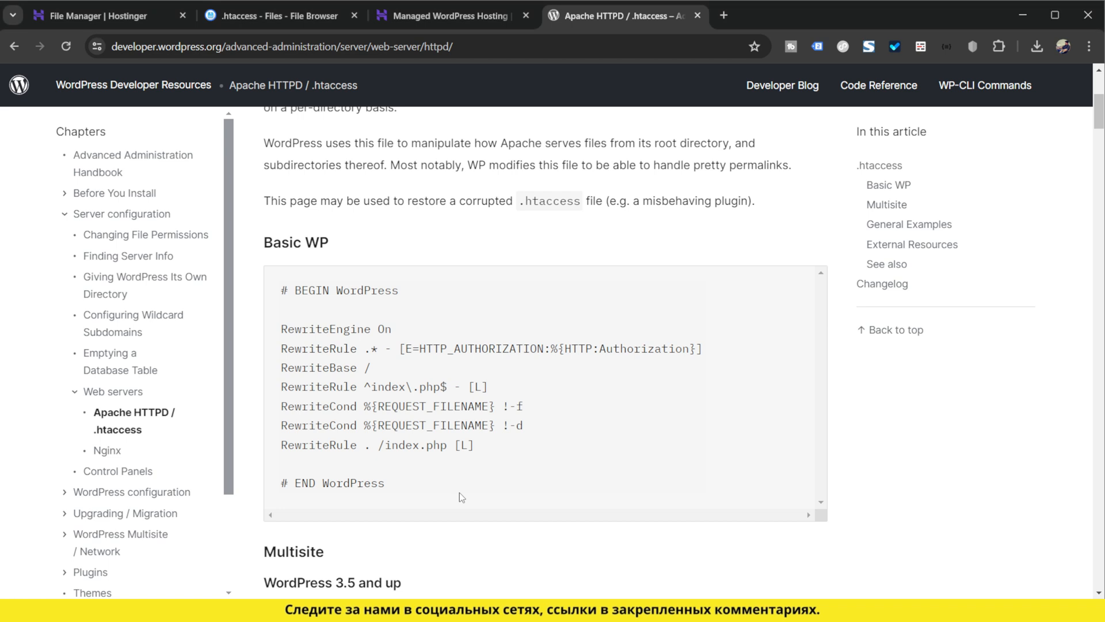
Copy the Basic WP code from the WordPress Apache HTTPD / .htaccess page and paste it over the whole .htaccess content.
drag(458, 492, 283, 290)
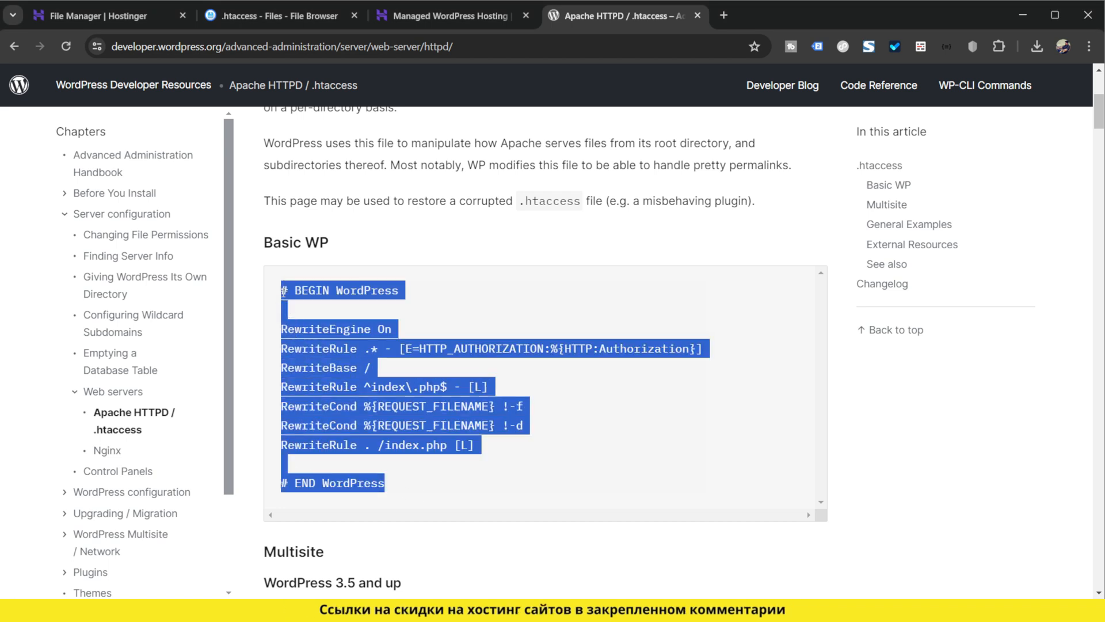
right_click(327, 363)
click(351, 380)
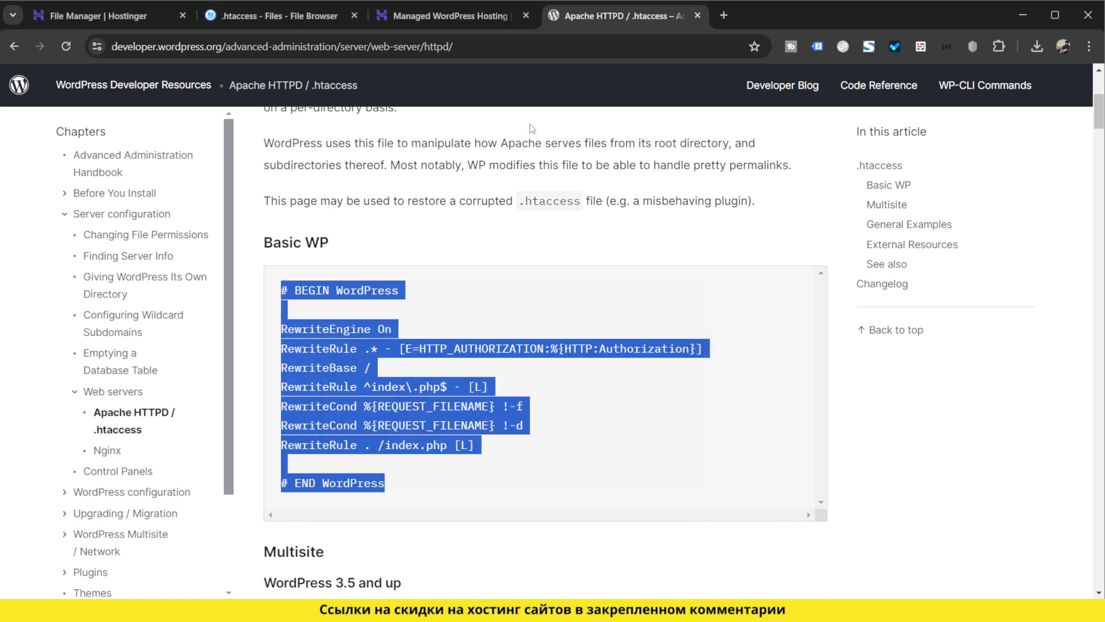
click(306, 16)
click(443, 361)
key(ctrl+a)
key(ctrl+v)
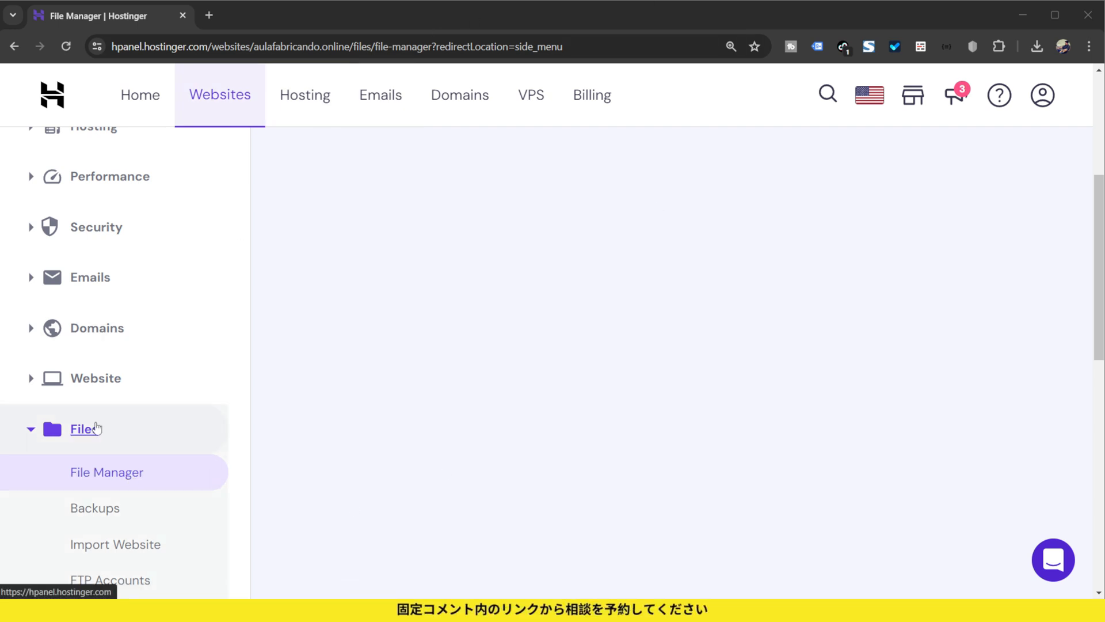
Reopen the website's files in the File Manager and go to the public_html/wp-content/plugins folder.
click(113, 485)
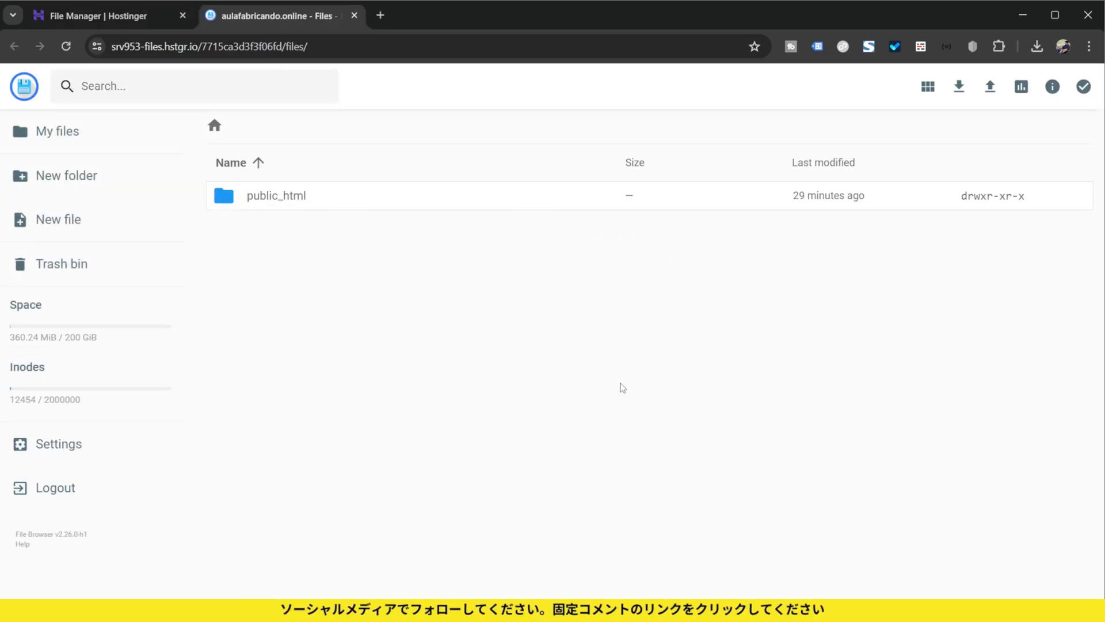
click(295, 204)
click(295, 205)
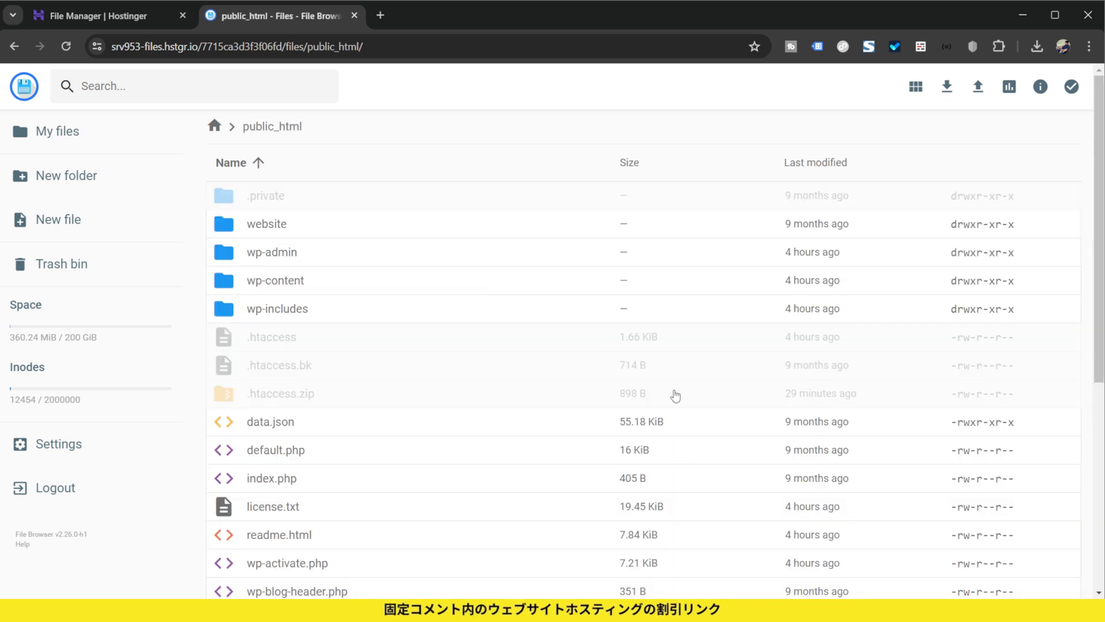
double_click(290, 287)
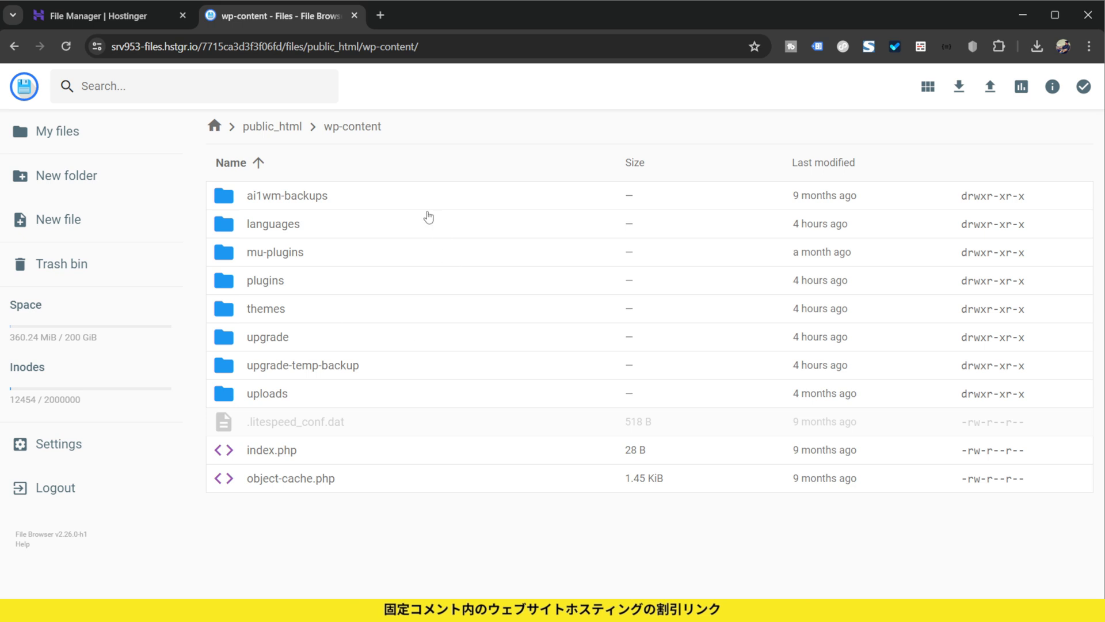
double_click(305, 287)
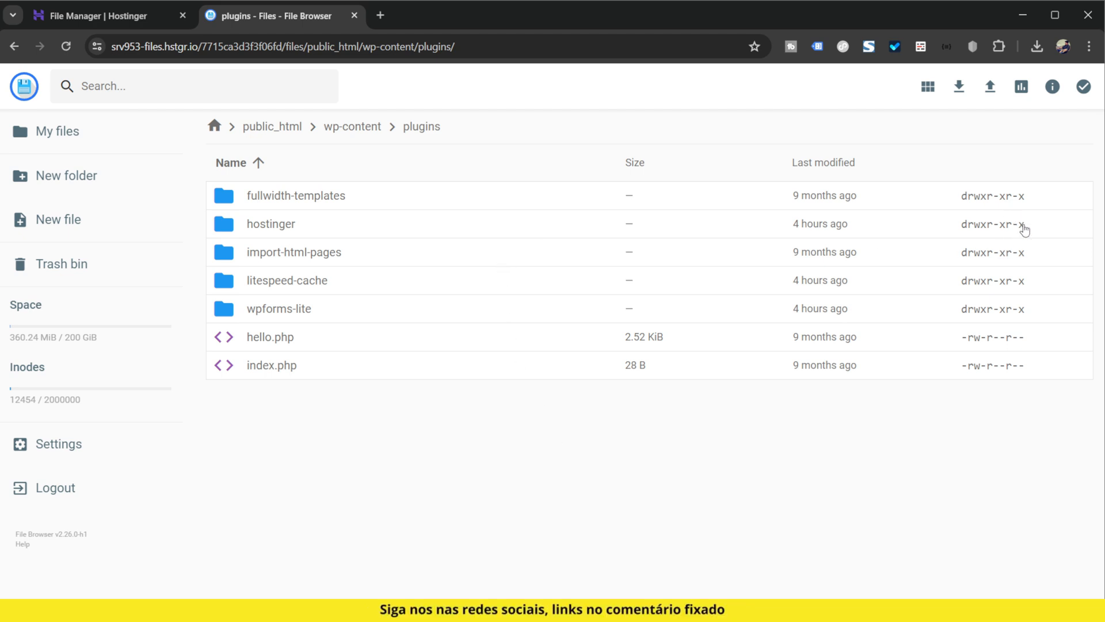
Examine the fullwidth-templates folder's permissions, trying group and others write access and the recursive option, and cancel the changes.
key(ctrl+plus)
key(ctrl+plus)
key(ctrl+plus)
key(ctrl+minus)
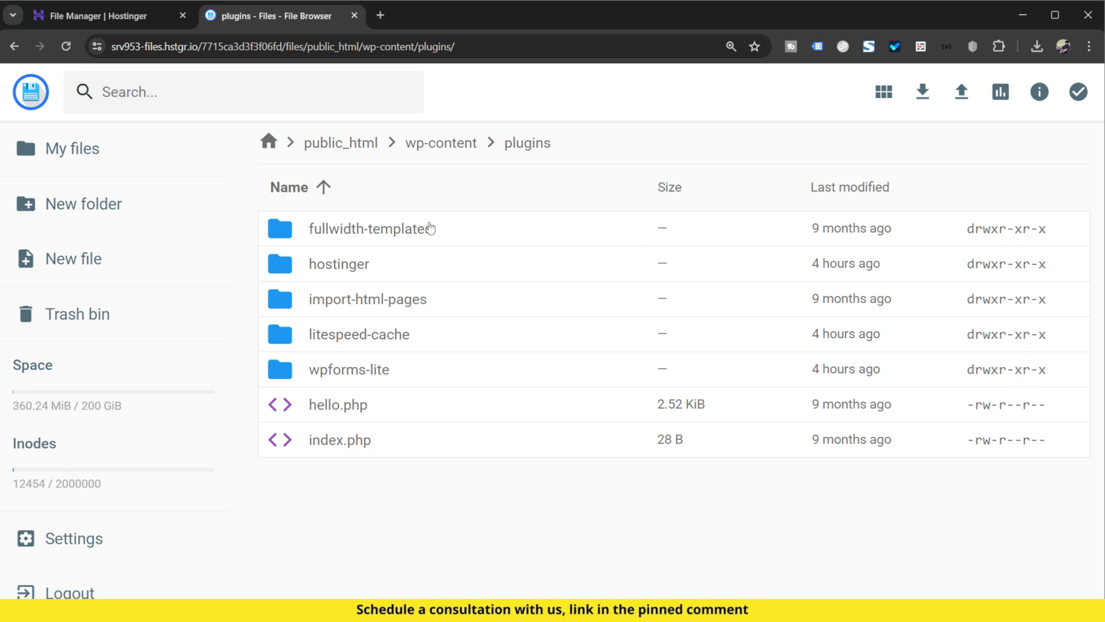
click(405, 233)
right_click(406, 231)
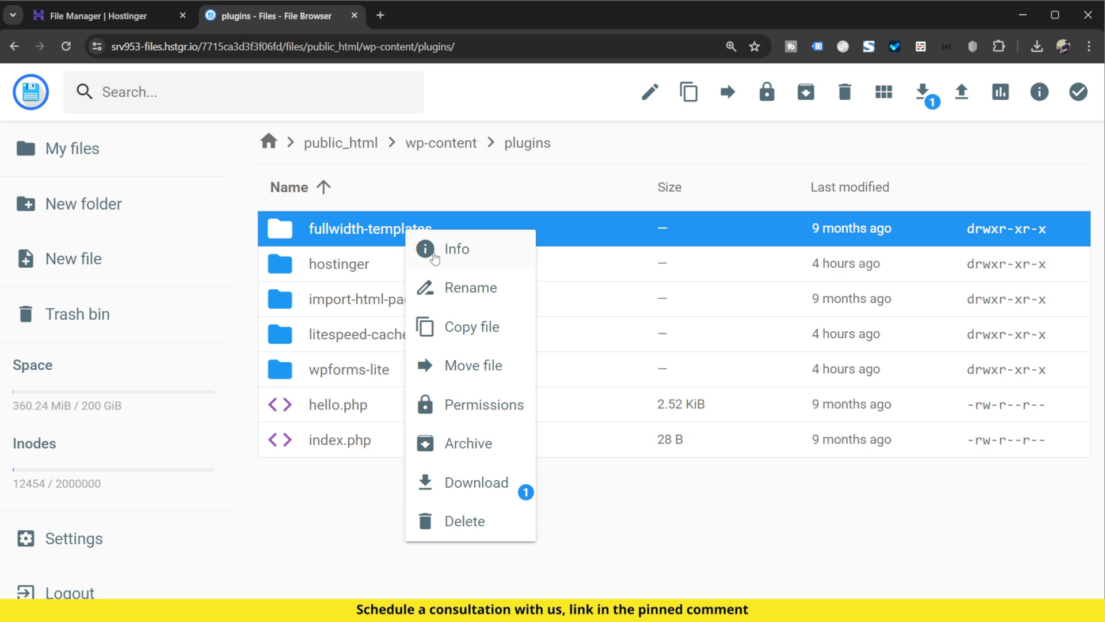
click(494, 415)
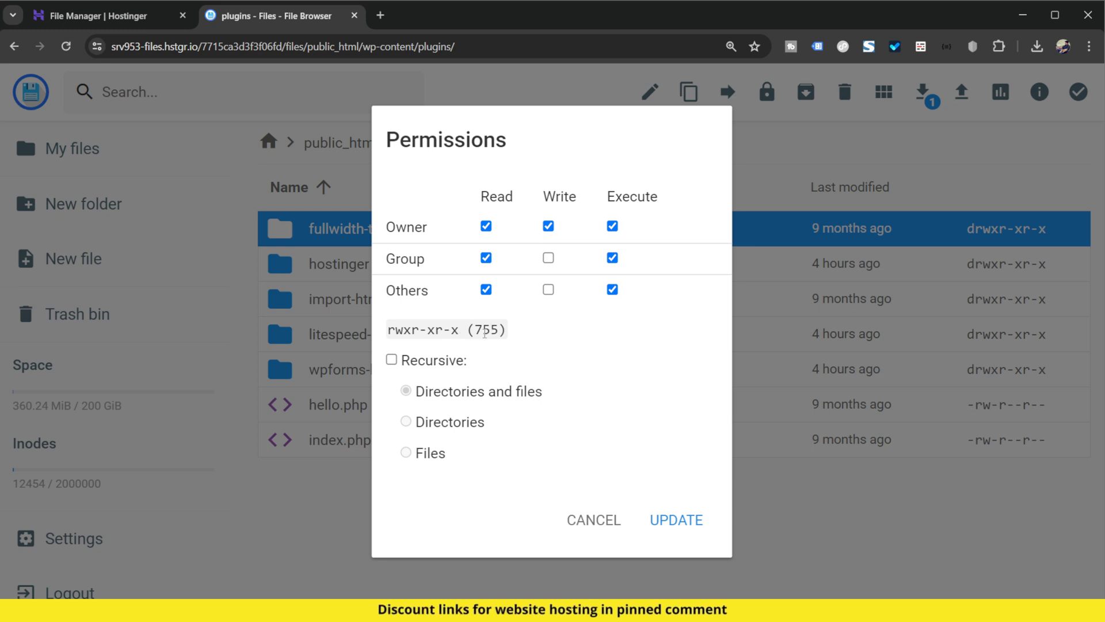
click(548, 257)
click(548, 289)
click(548, 257)
click(549, 290)
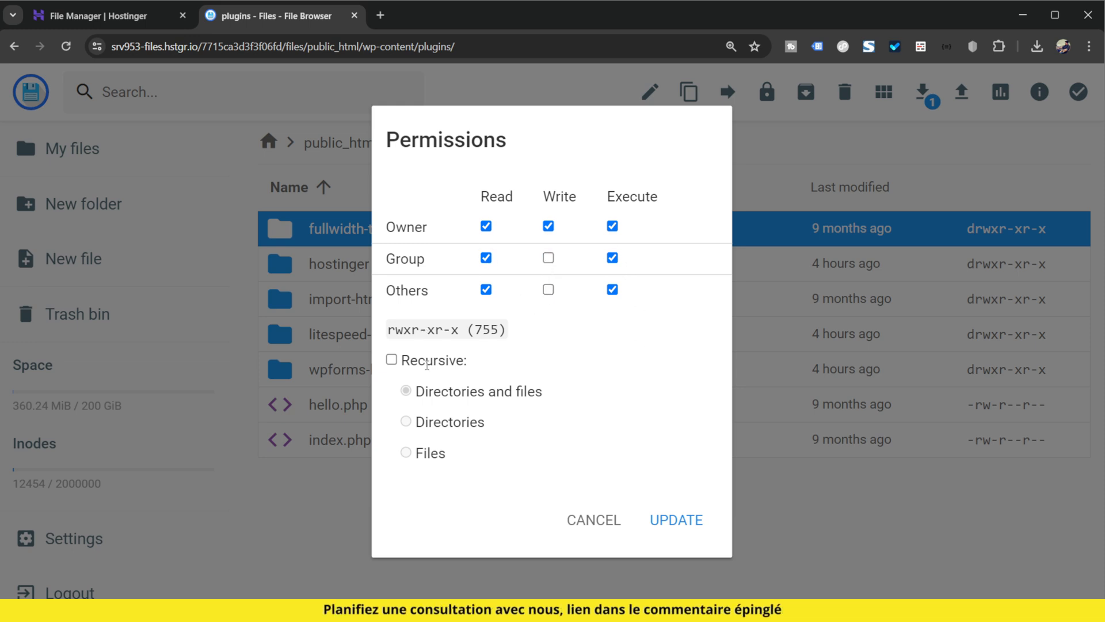
click(392, 360)
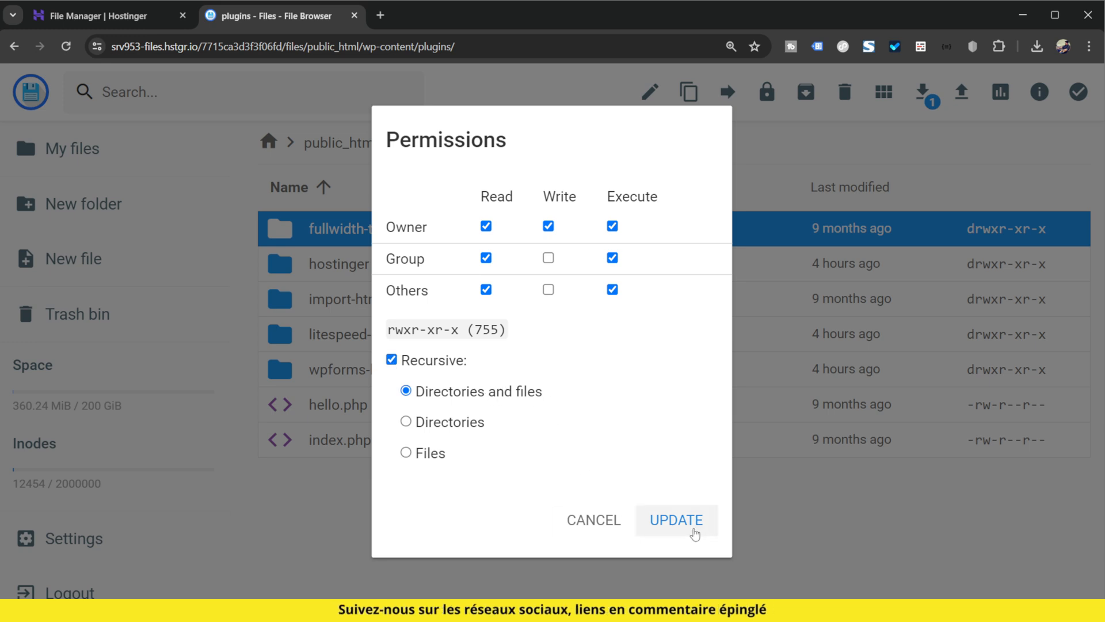
click(606, 532)
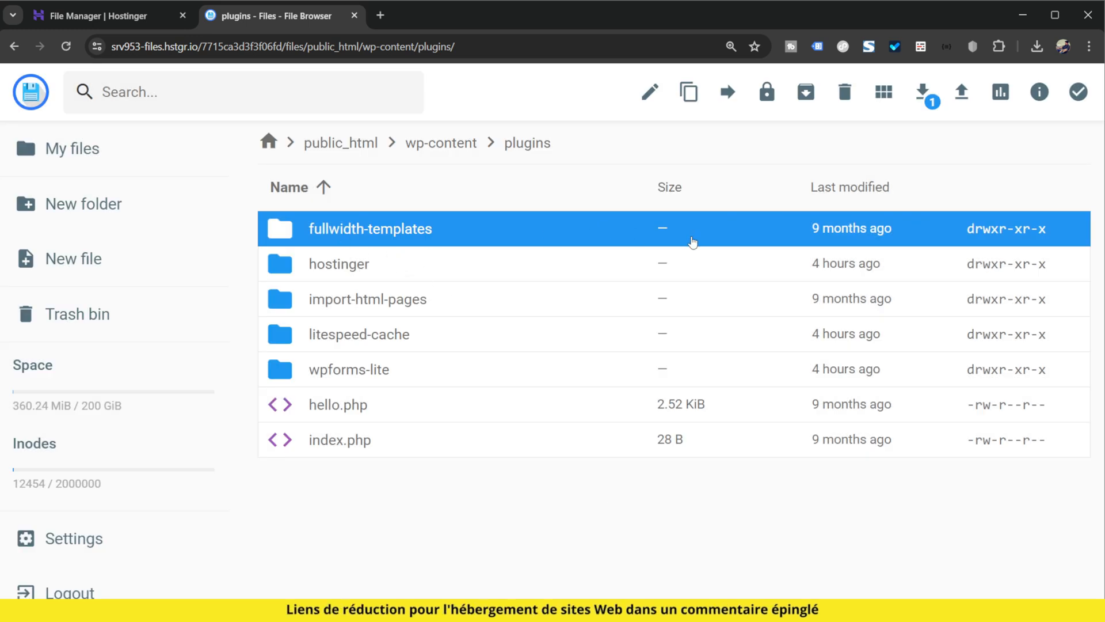
Archive the fullwidth-templates plugin folder in zip format and select the resulting archive.
right_click(441, 233)
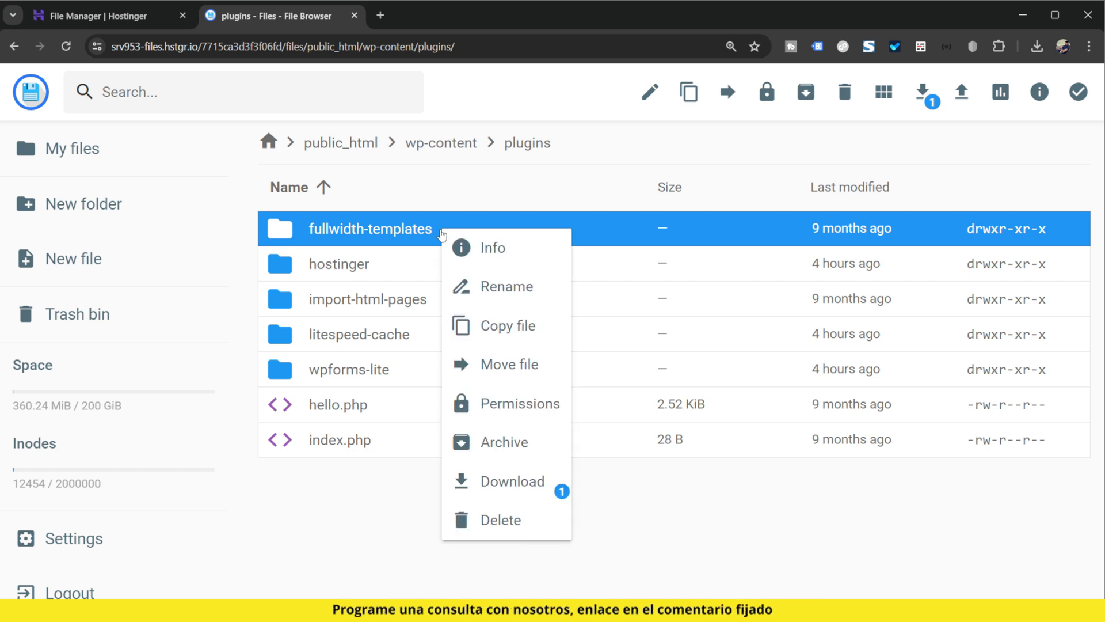
click(535, 442)
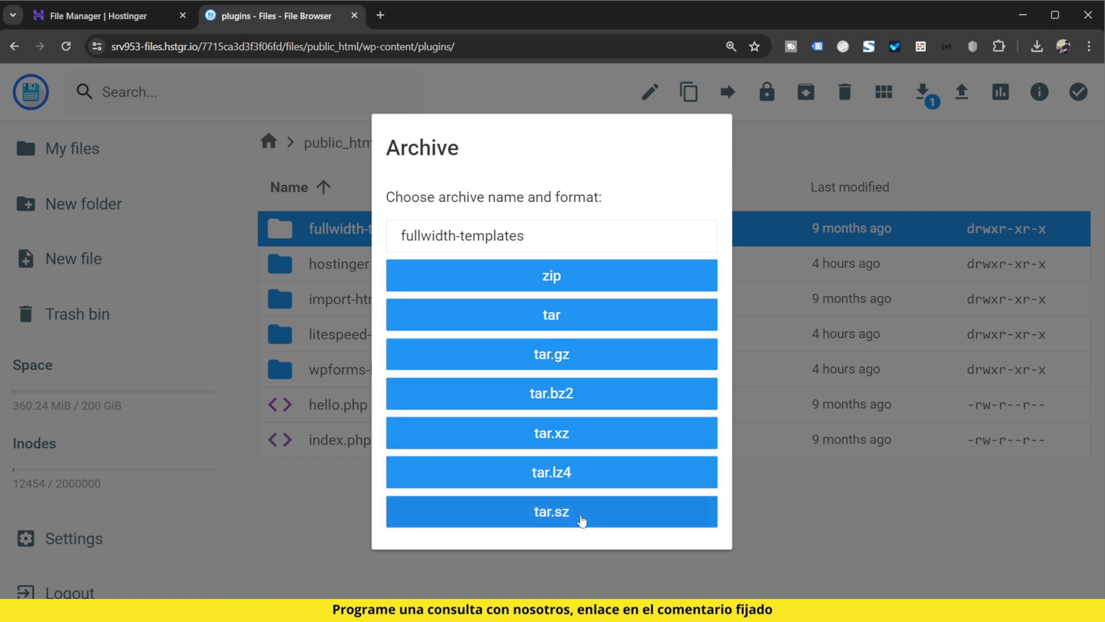
click(523, 282)
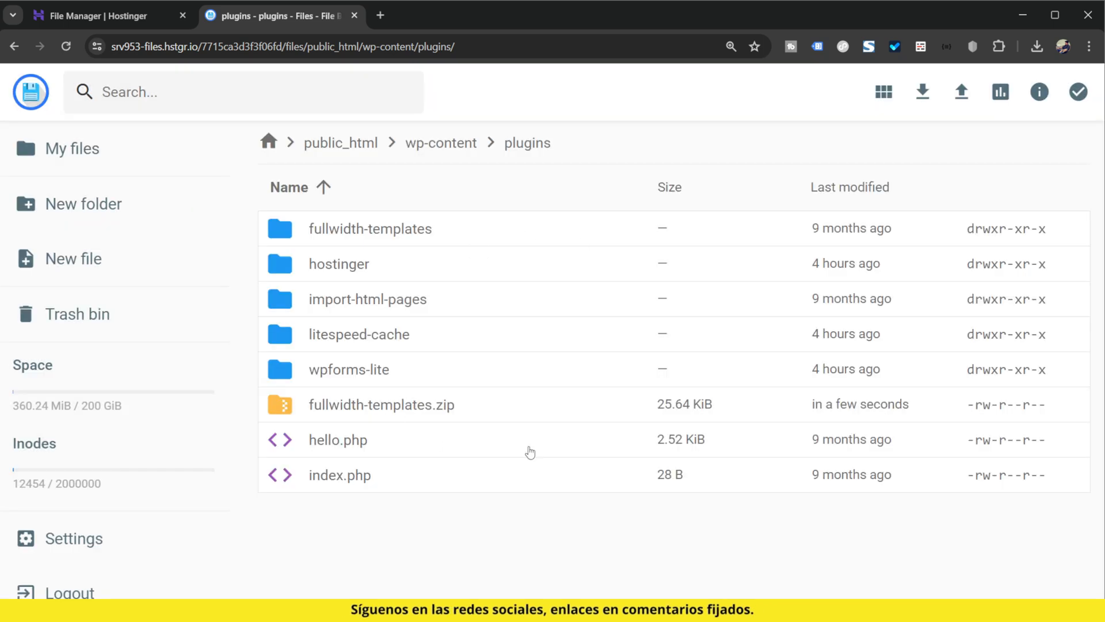
click(509, 411)
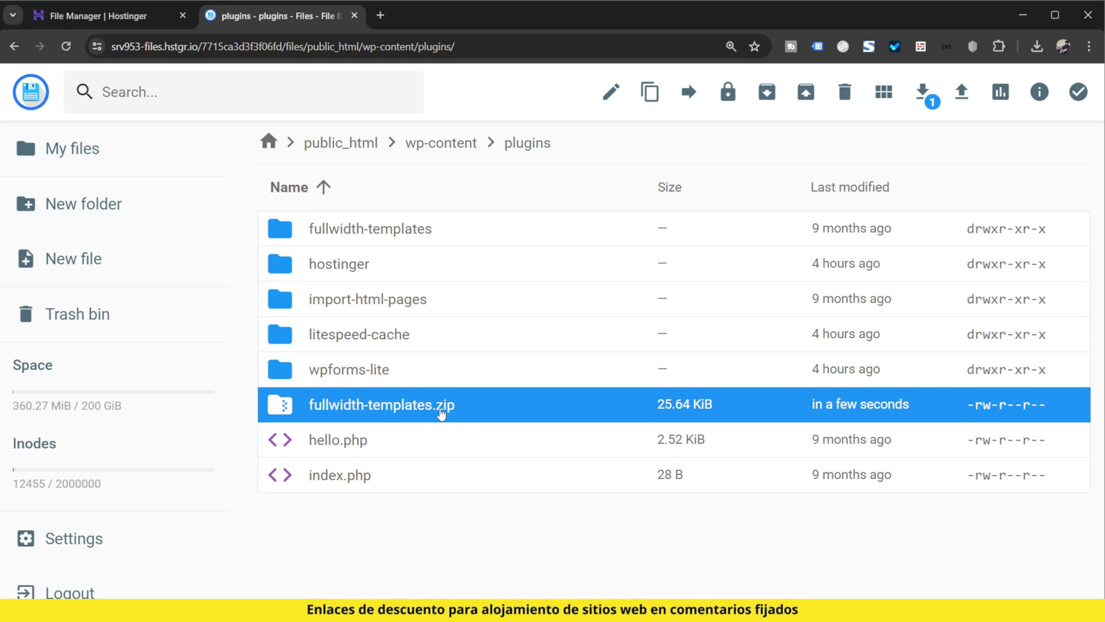
click(505, 233)
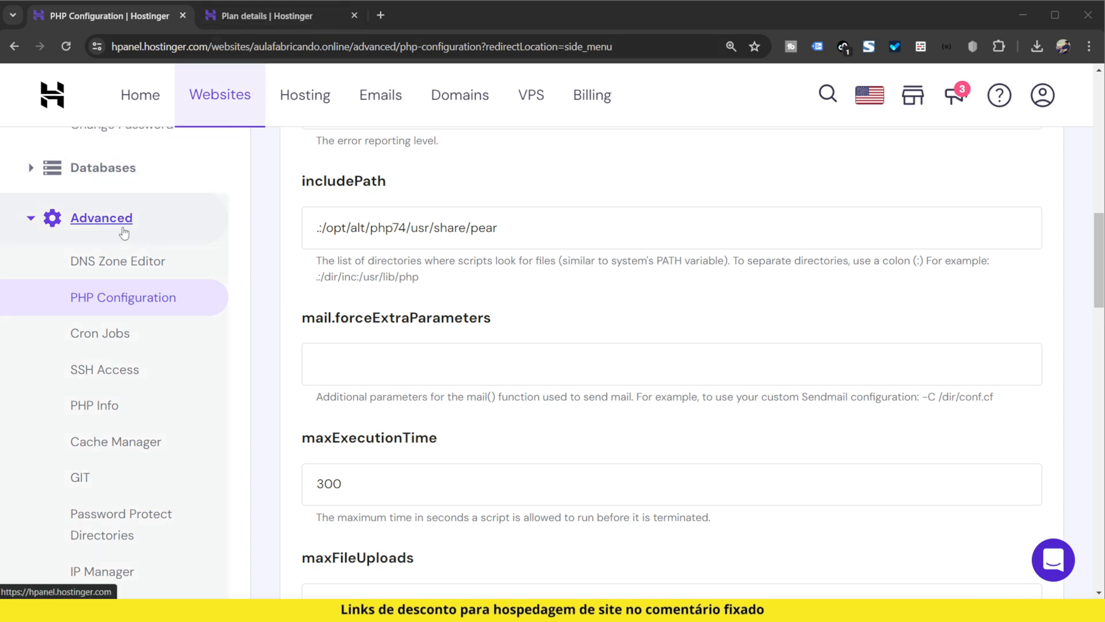
Open the PHP options in the PHP Configuration of aulafabricando.online and set memoryLimit to 1024M.
click(161, 298)
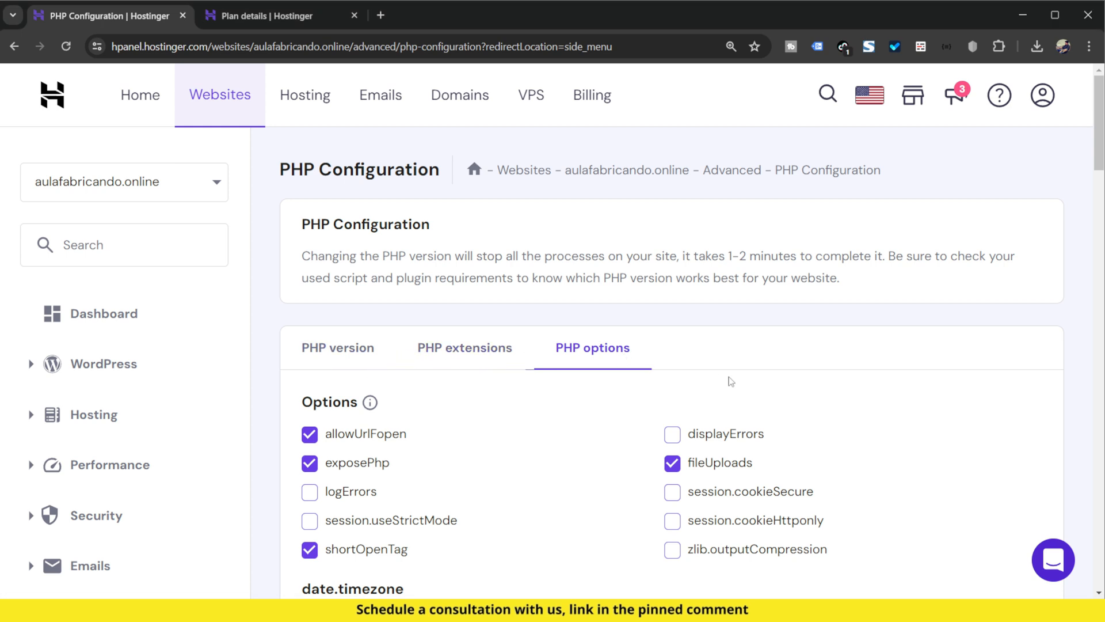
scroll(731, 382, down, 15)
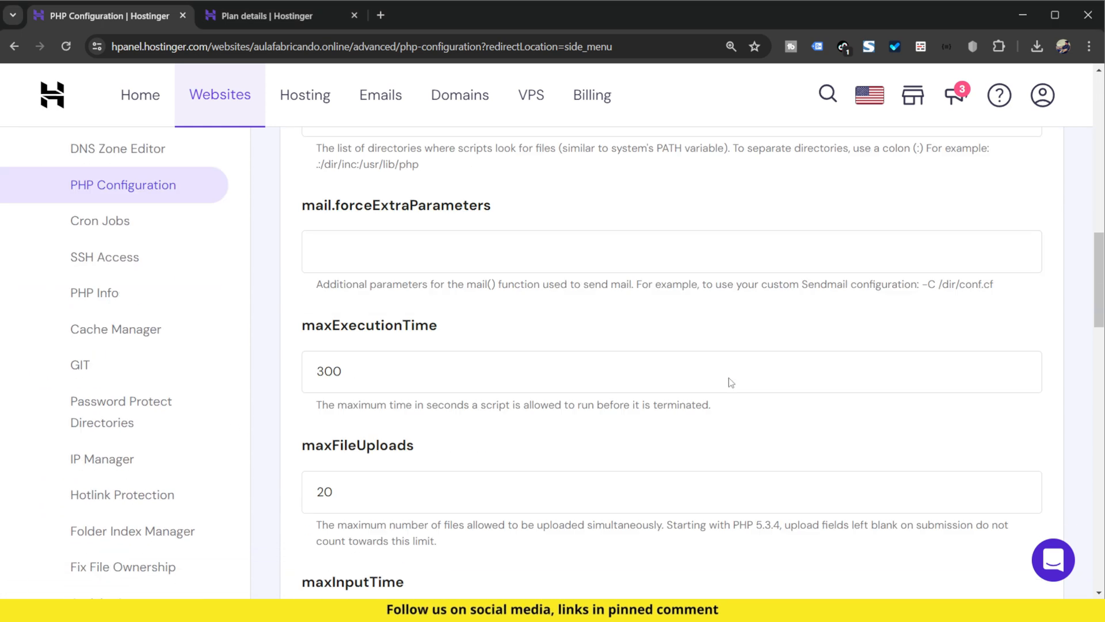
scroll(730, 382, down, 10)
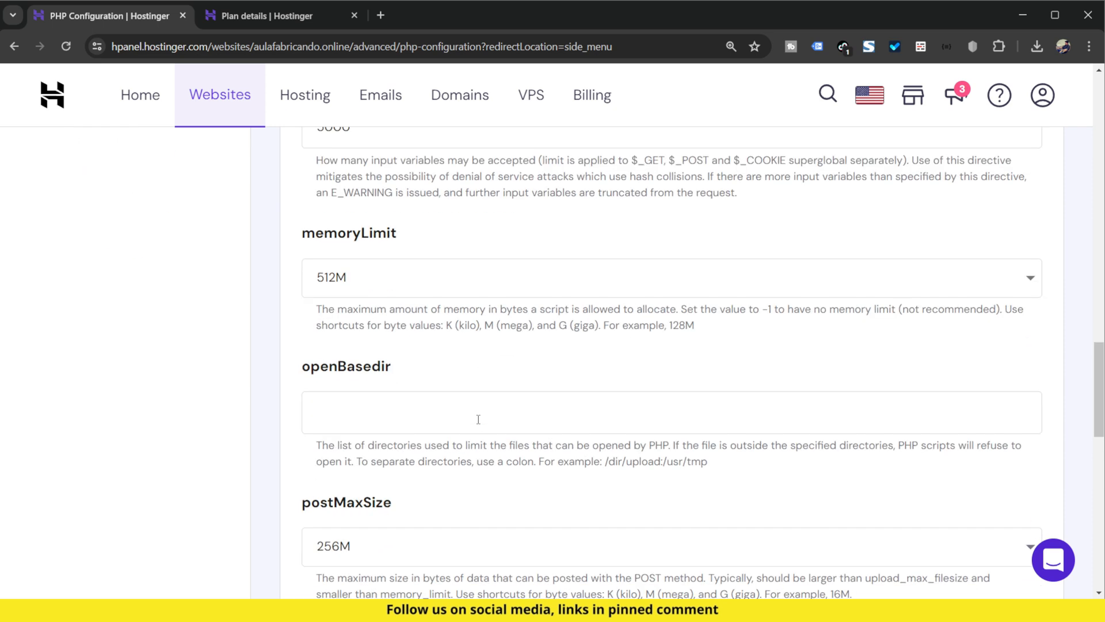
click(325, 277)
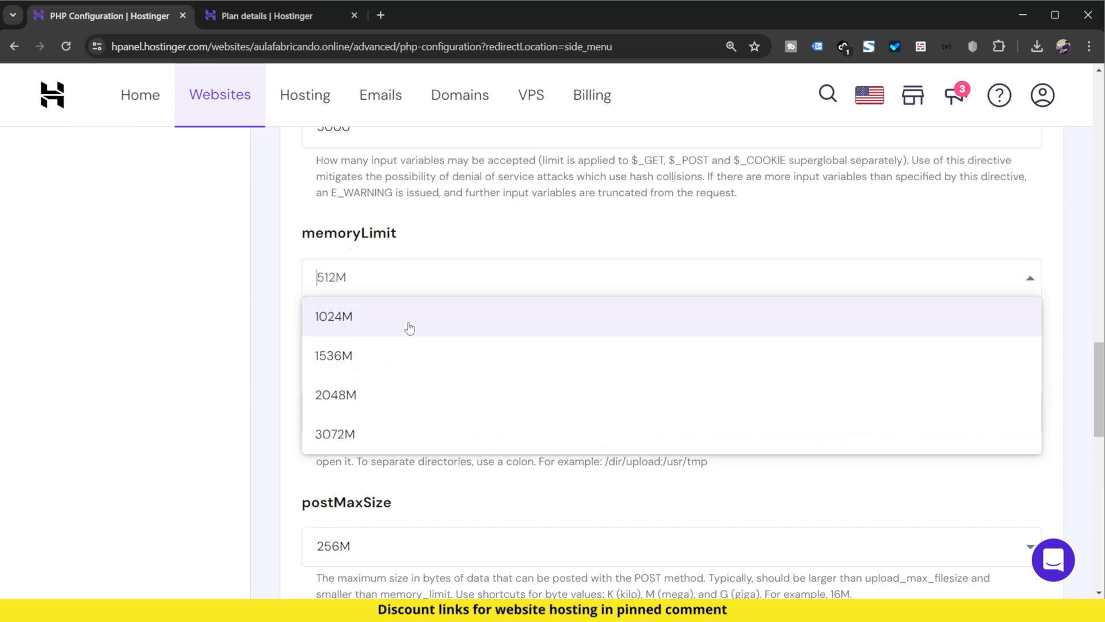
click(356, 319)
Check the RAM included in the hosting plan on the Plan details page.
click(261, 15)
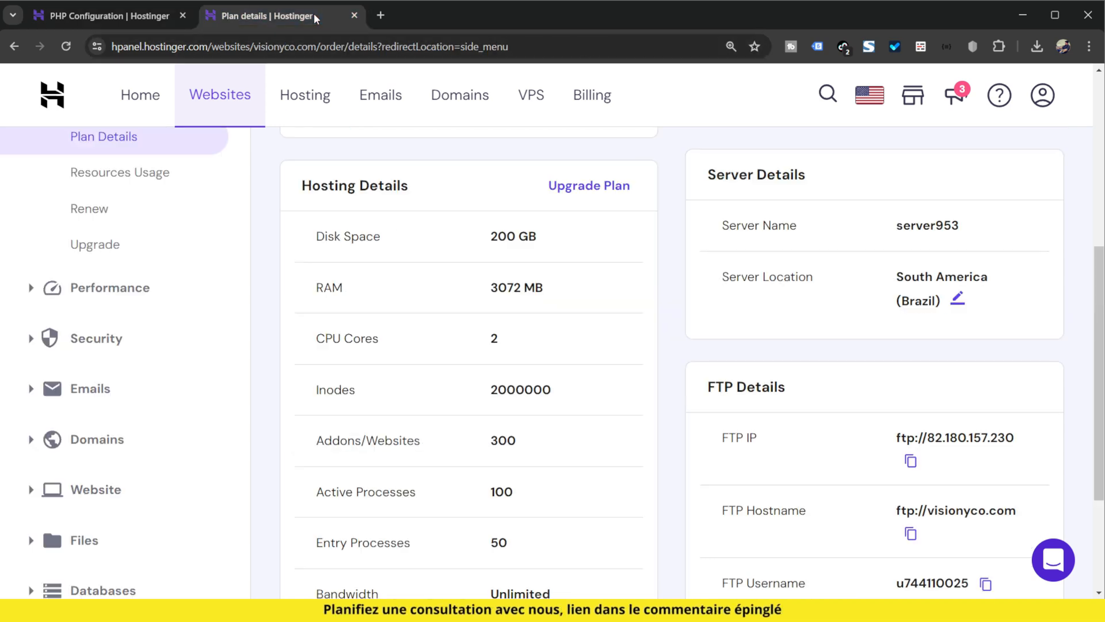
drag(483, 293, 552, 289)
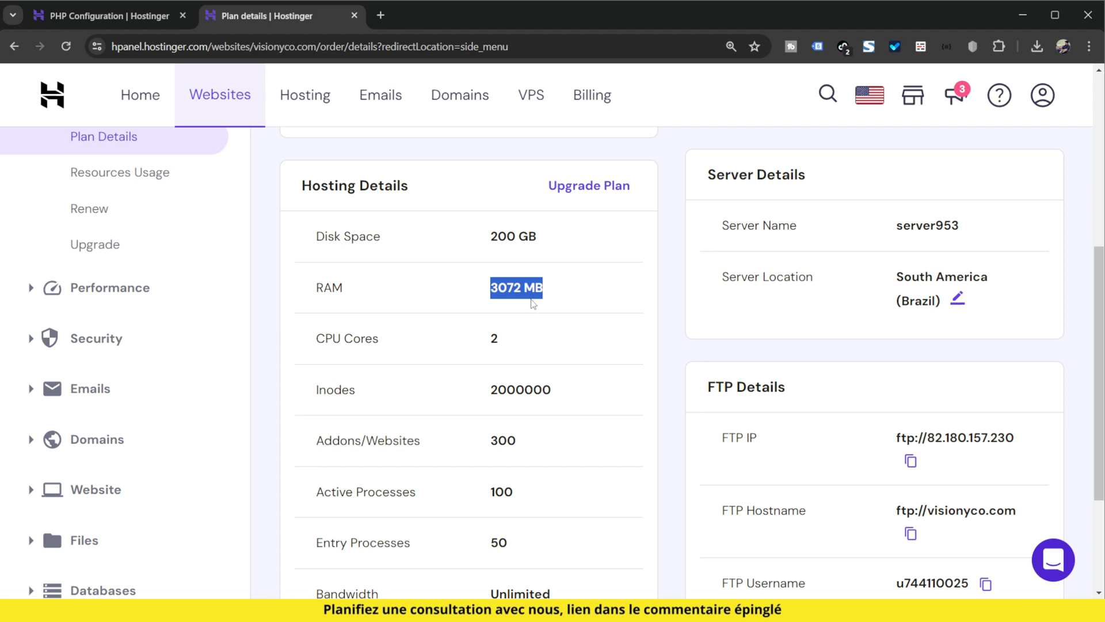
click(535, 307)
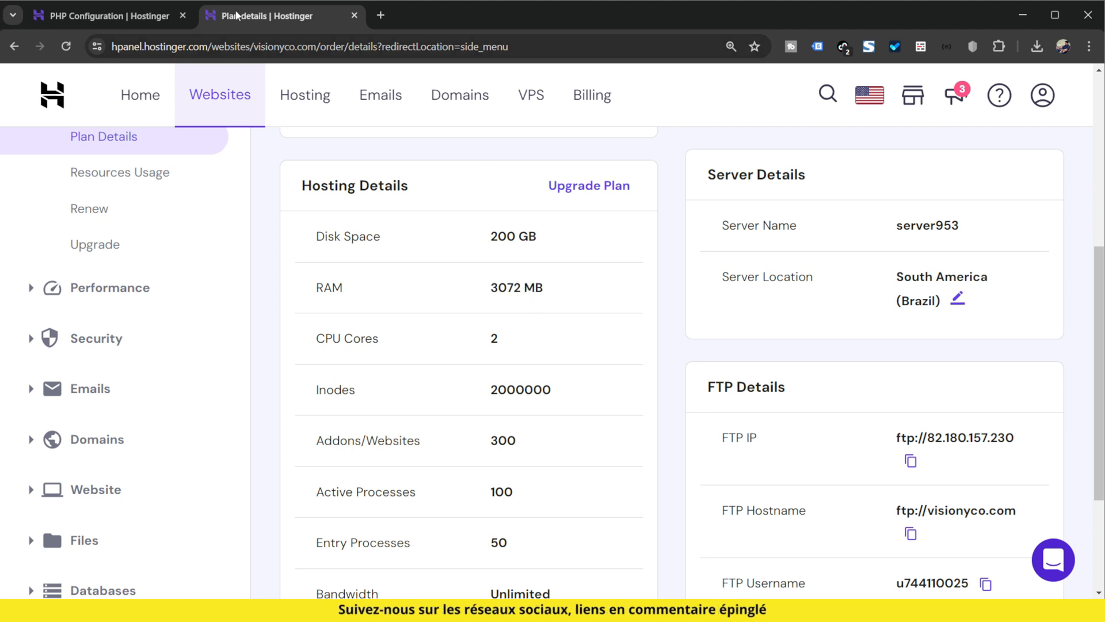
Return to the PHP Configuration page and save the changed PHP options.
click(167, 15)
scroll(506, 415, down, 15)
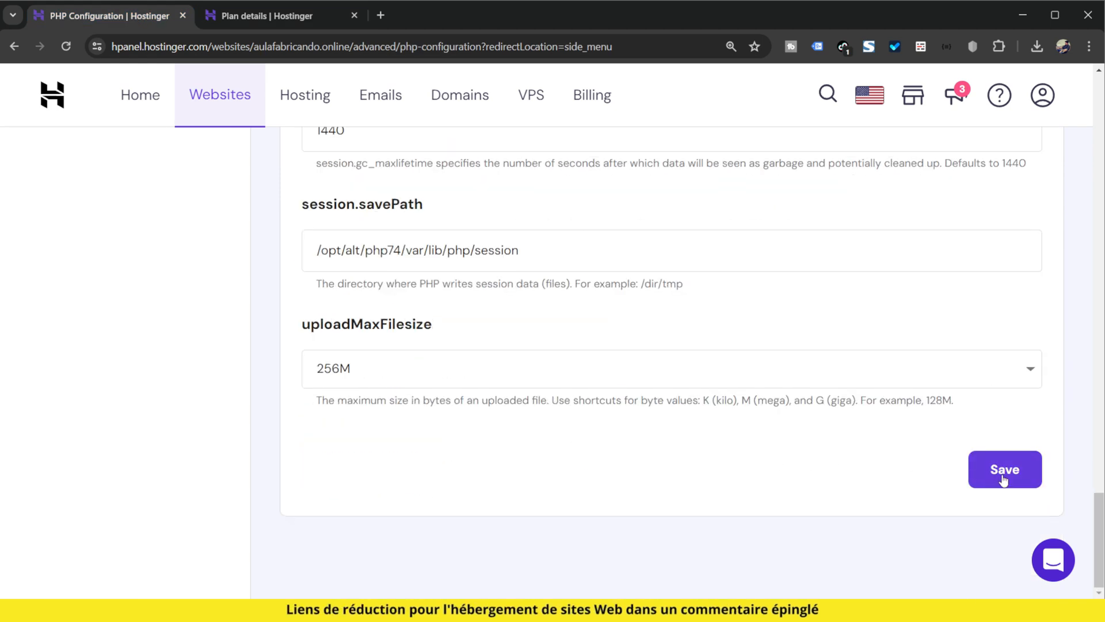
click(976, 471)
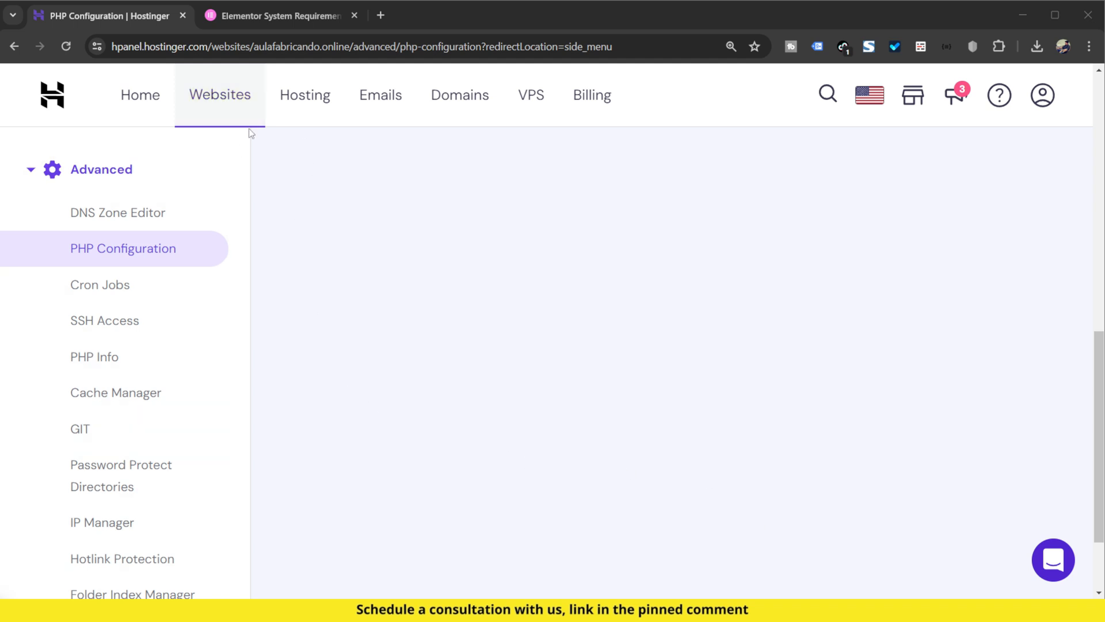
Examine the built-in and optional PHP extensions of aulafabricando.online in the PHP Configuration.
click(126, 250)
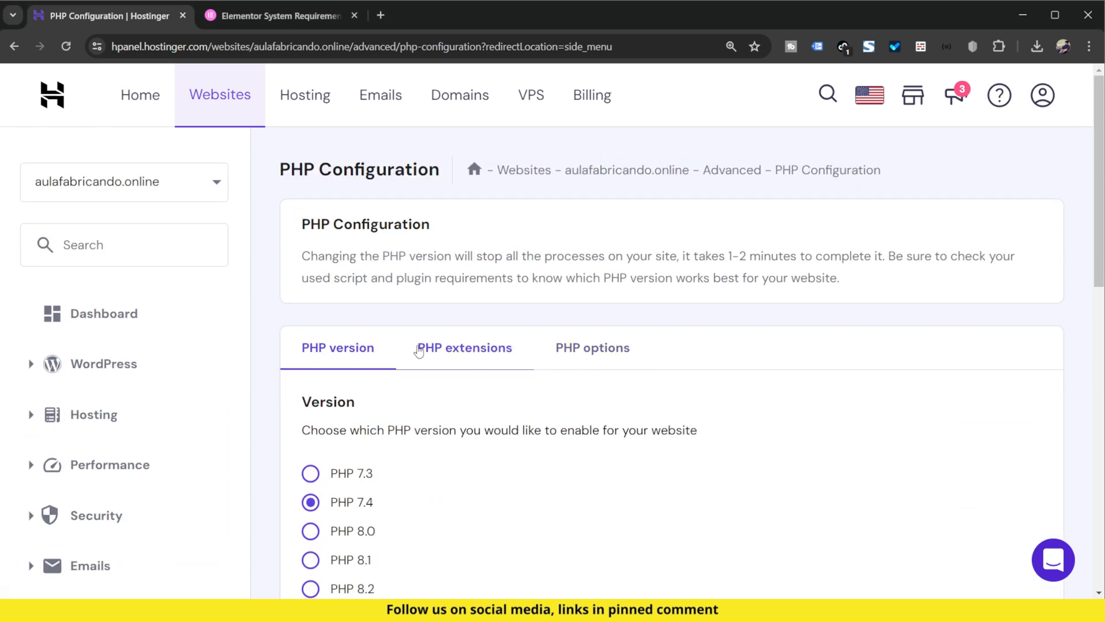
click(518, 348)
scroll(647, 361, down, 3)
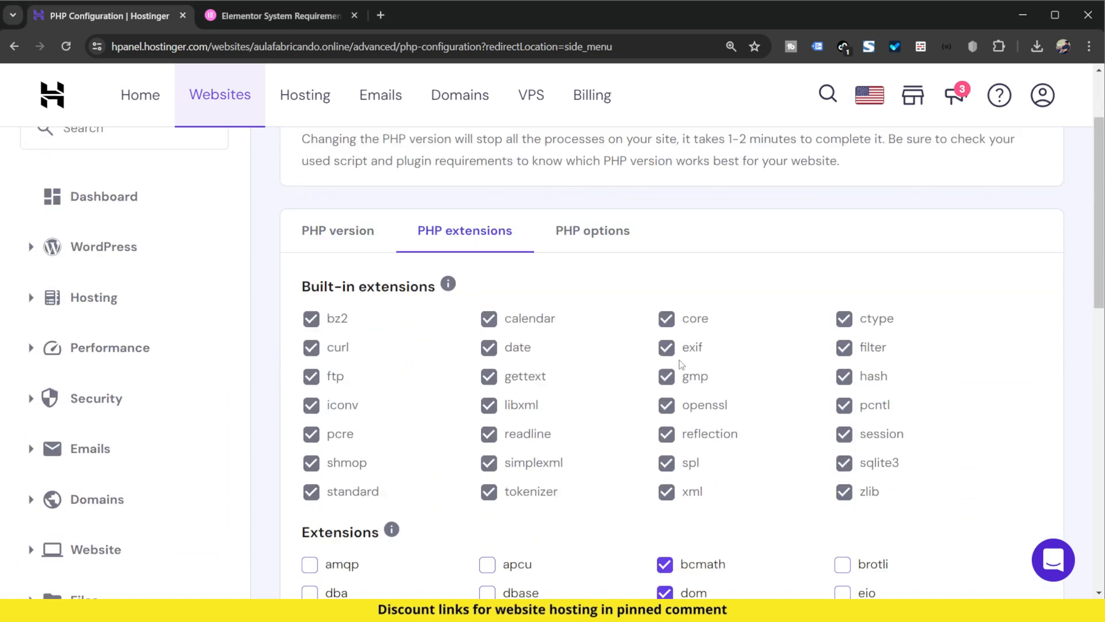
scroll(758, 450, down, 3)
scroll(708, 360, up, 3)
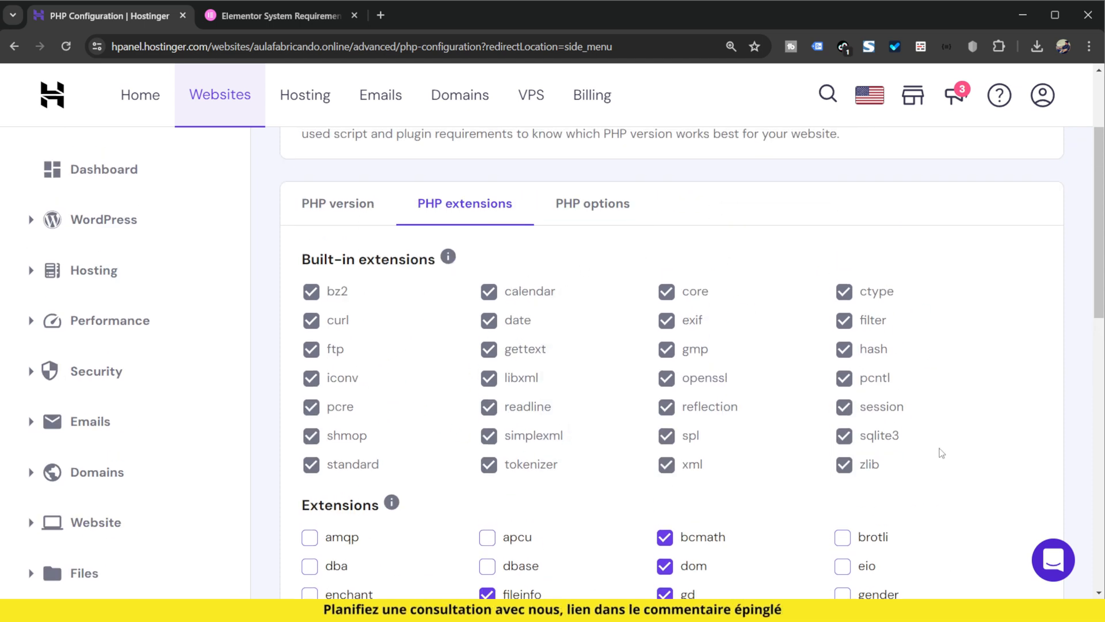
scroll(941, 453, down, 8)
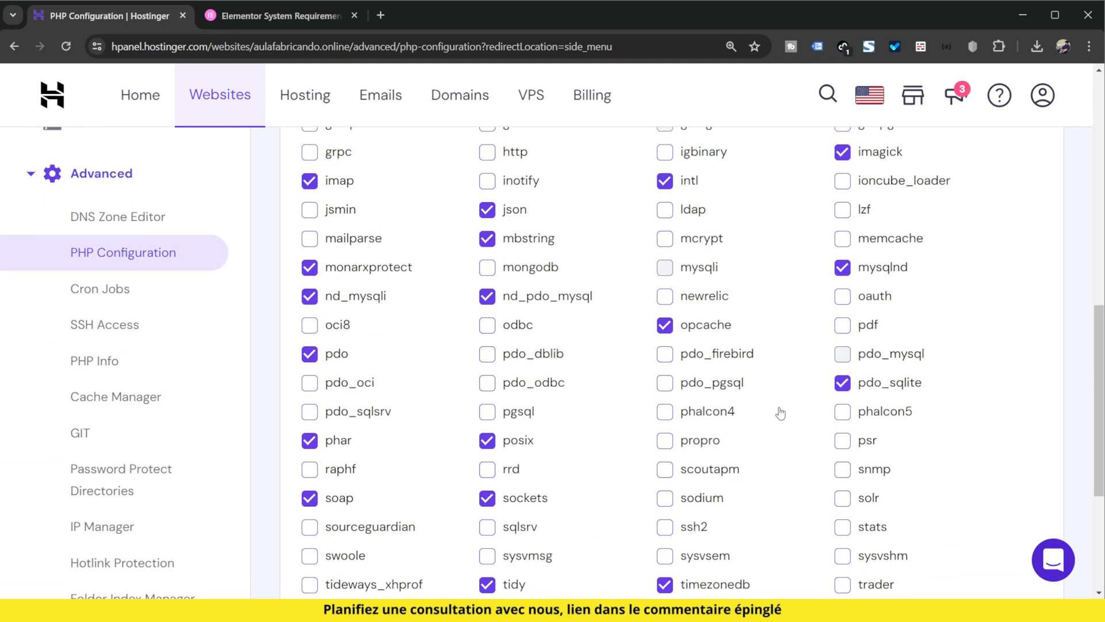
scroll(780, 412, down, 4)
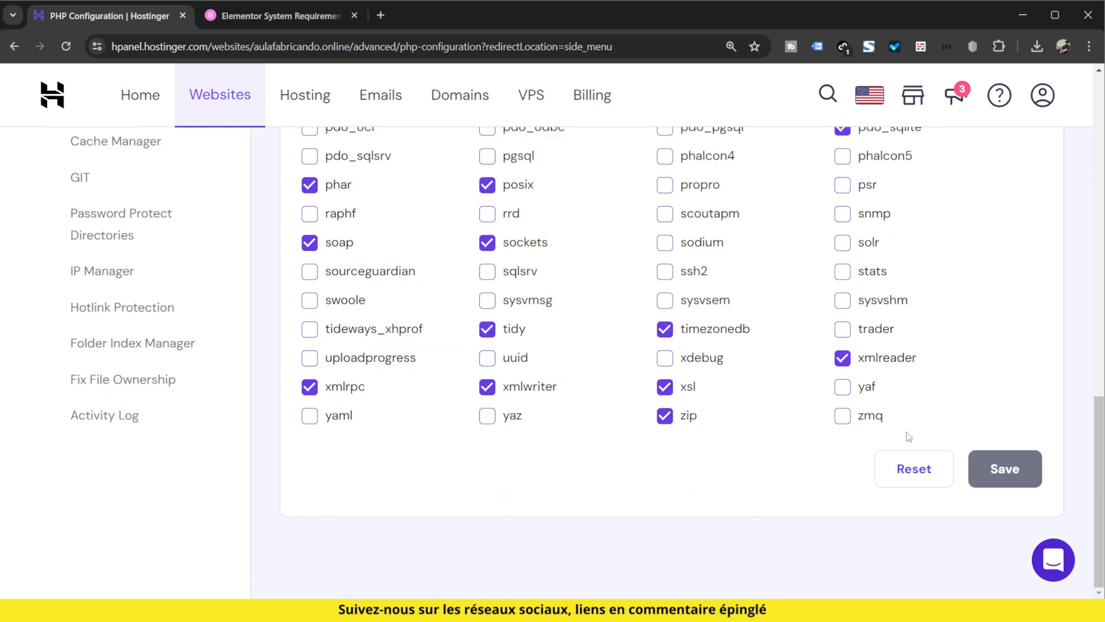
scroll(921, 426, up, 7)
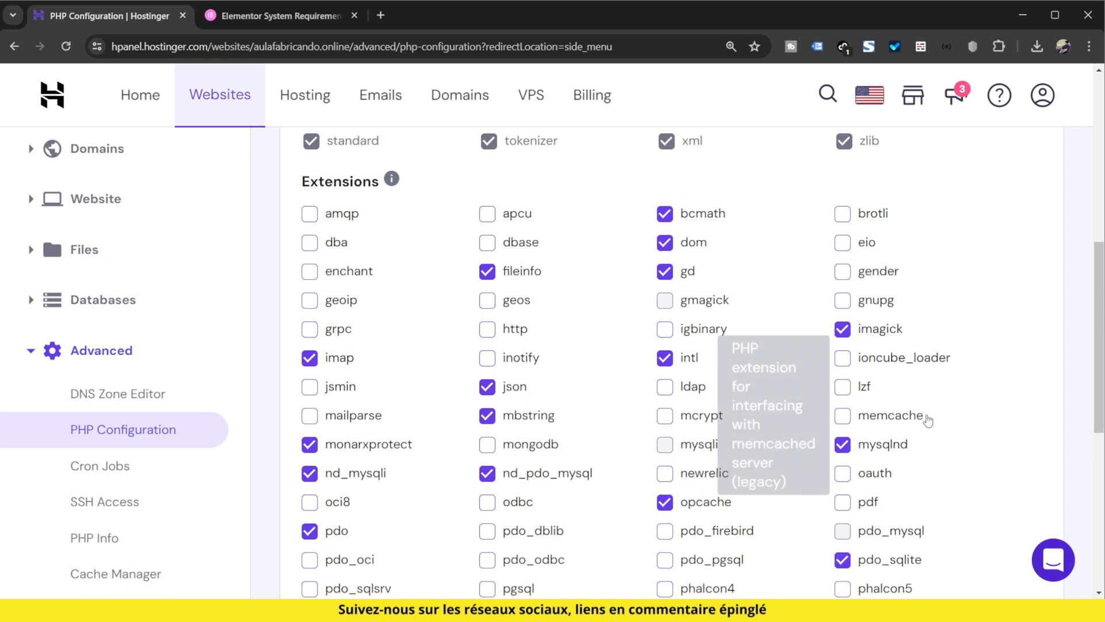
scroll(927, 421, up, 4)
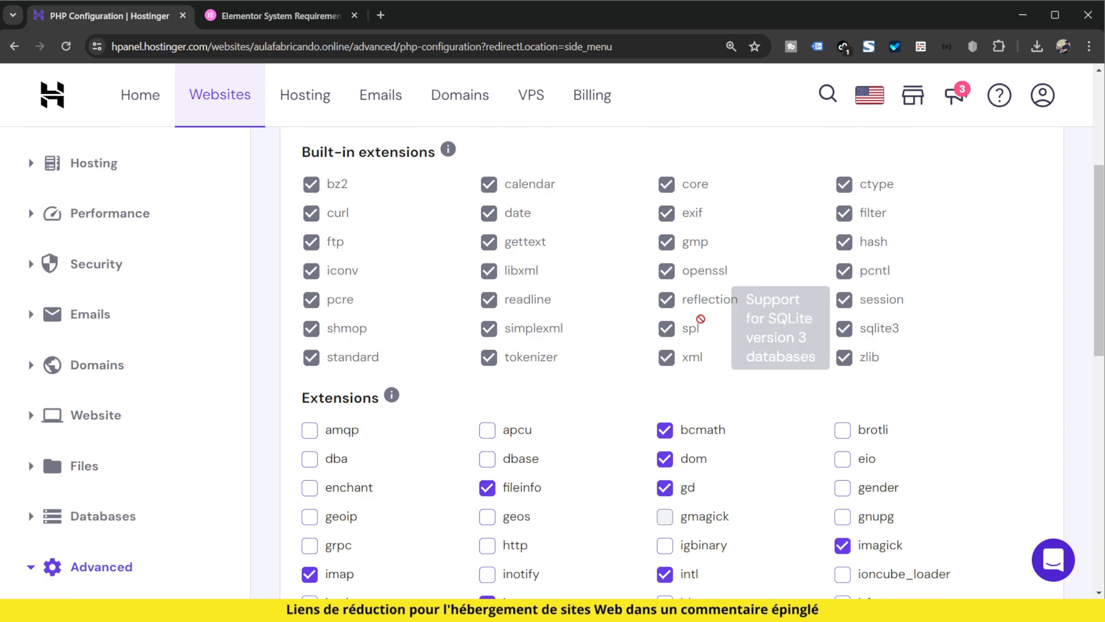
scroll(814, 513, down, 4)
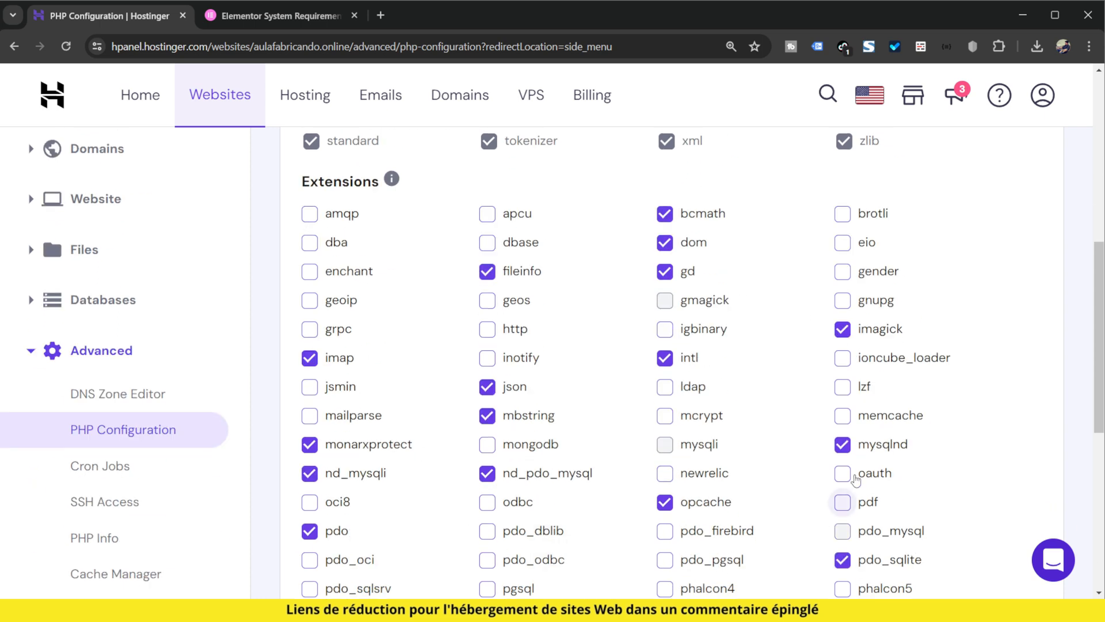
scroll(846, 397, down, 4)
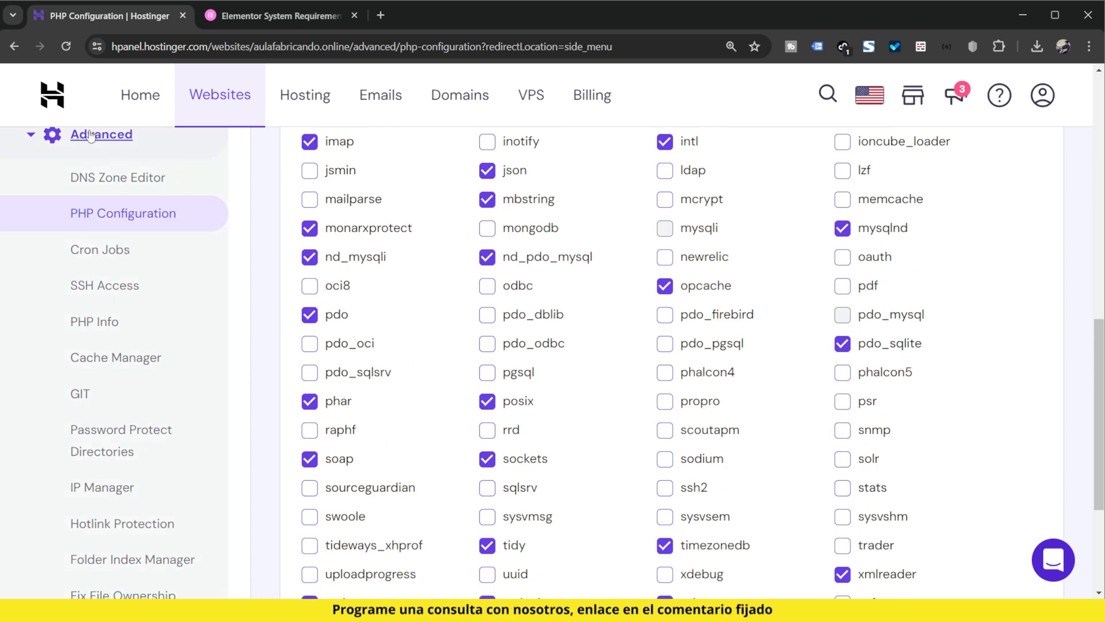
scroll(748, 423, down, 4)
scroll(760, 427, up, 10)
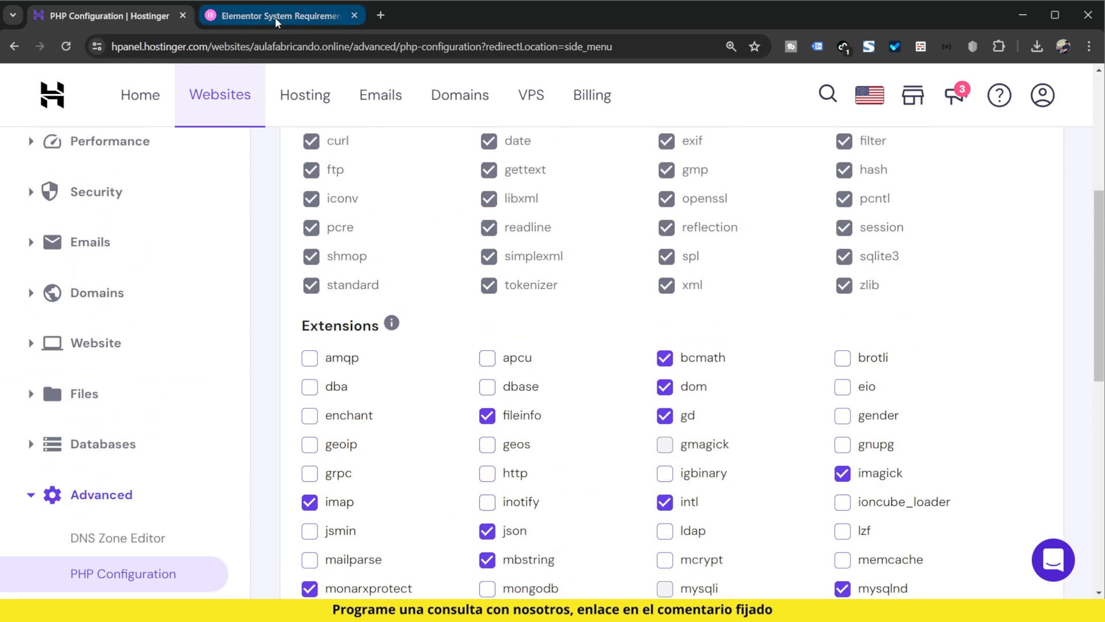
Read the PHP Z-Lib extension section of the Elementor System Requirements page and return to the PHP Configuration.
mouse_move(275, 23)
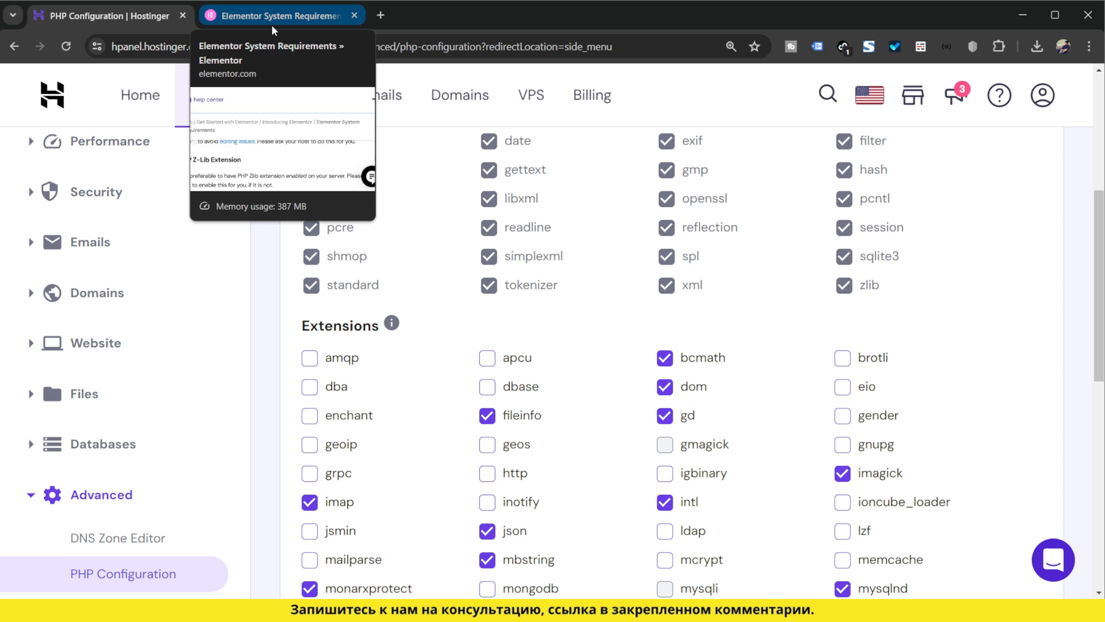
click(271, 26)
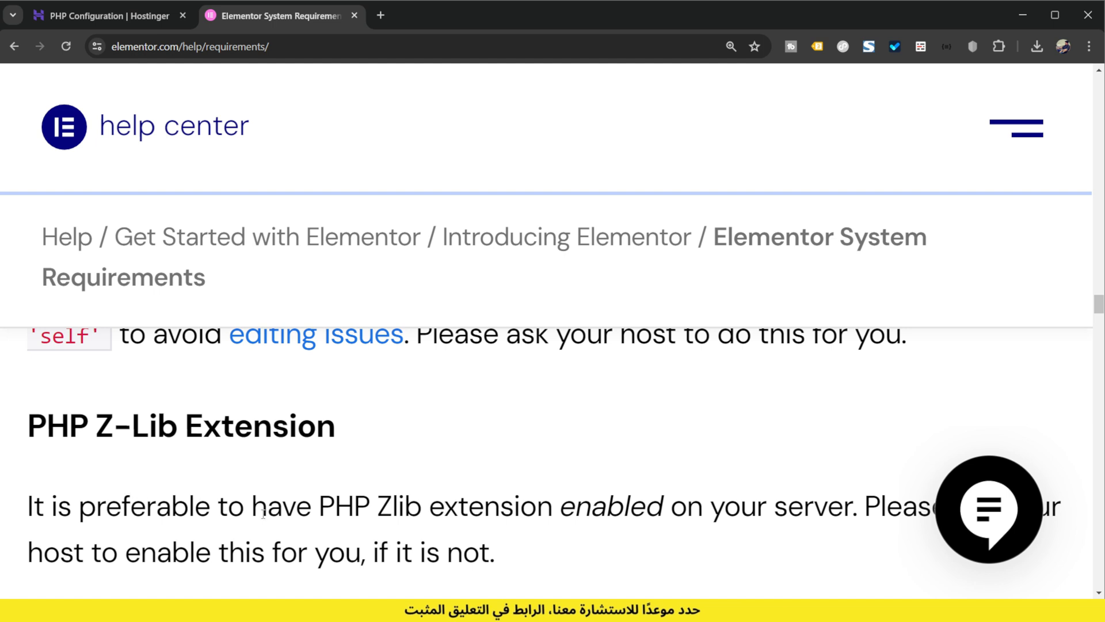
click(91, 24)
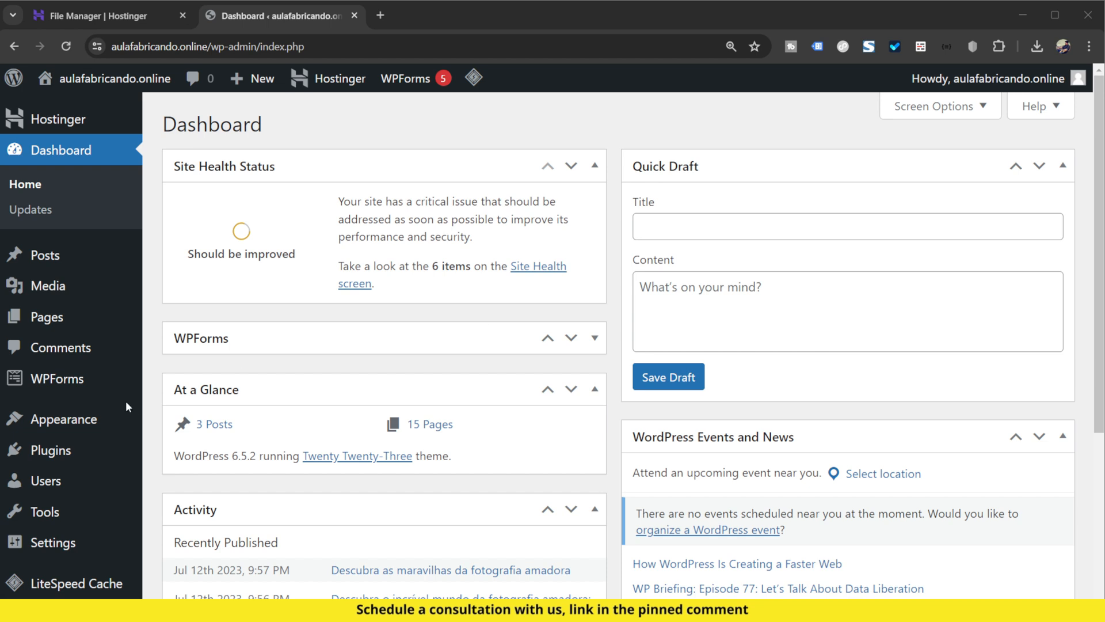
Activate the Twenty Twenty-Four theme on the aulafabricando.online WordPress site.
click(94, 422)
mouse_move(630, 321)
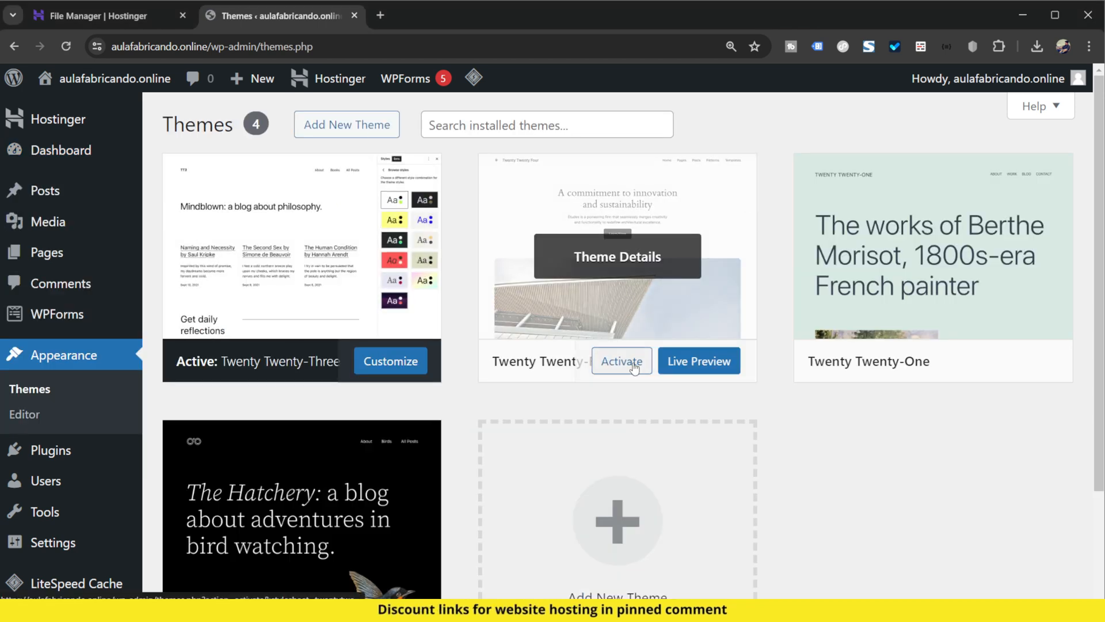
key(ctrl+plus)
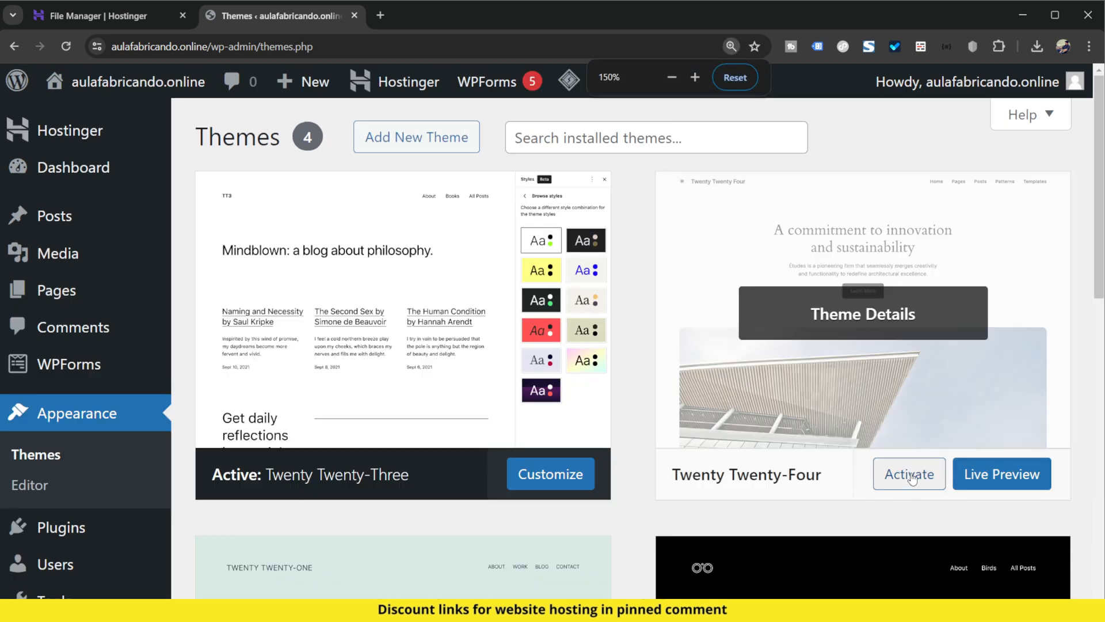
click(911, 476)
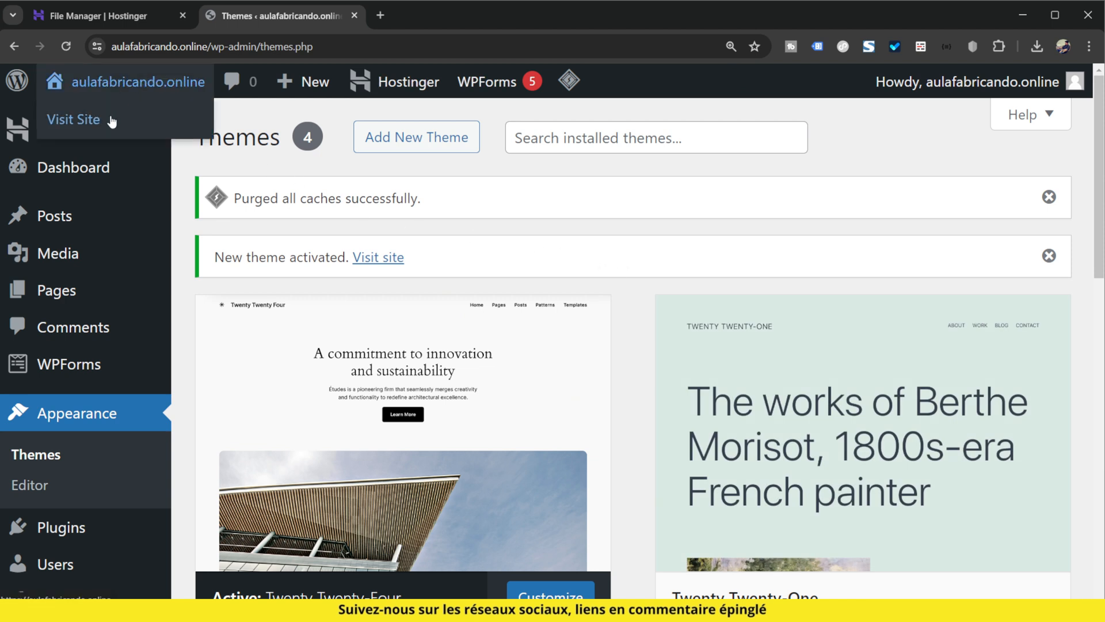
Open the live aulafabricando.online site separately, look at its home page with the new theme, and close it.
middle_click(106, 118)
click(397, 16)
scroll(699, 376, down, 5)
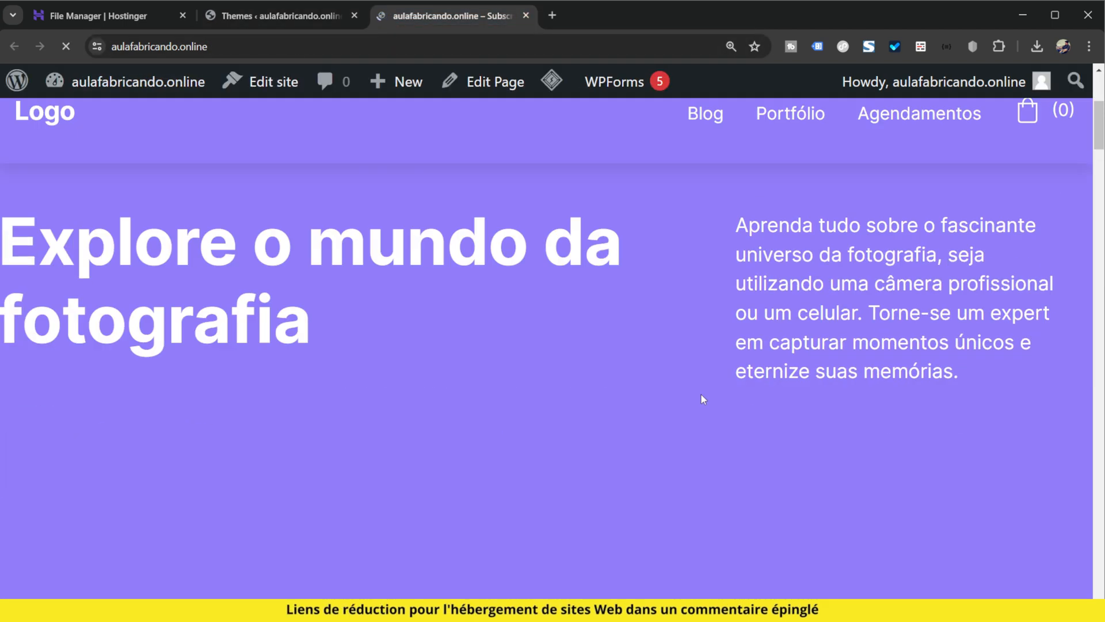
click(525, 15)
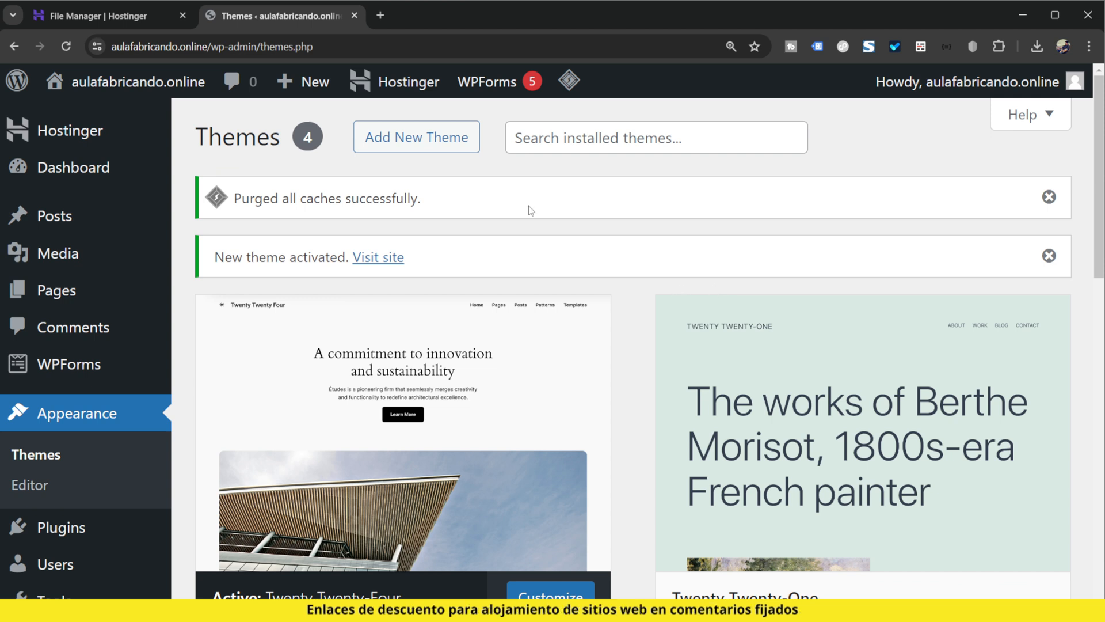
Open the aulafabricando.online files in the Hostinger File Manager and go to the public_html/wp-content/themes folder.
click(99, 20)
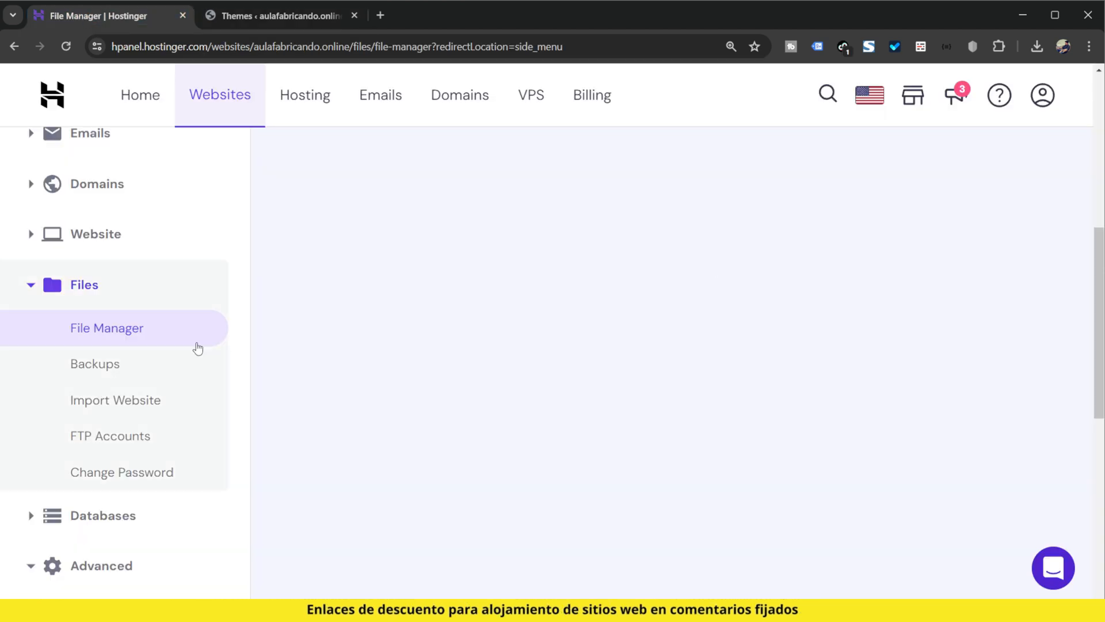
click(107, 333)
click(452, 283)
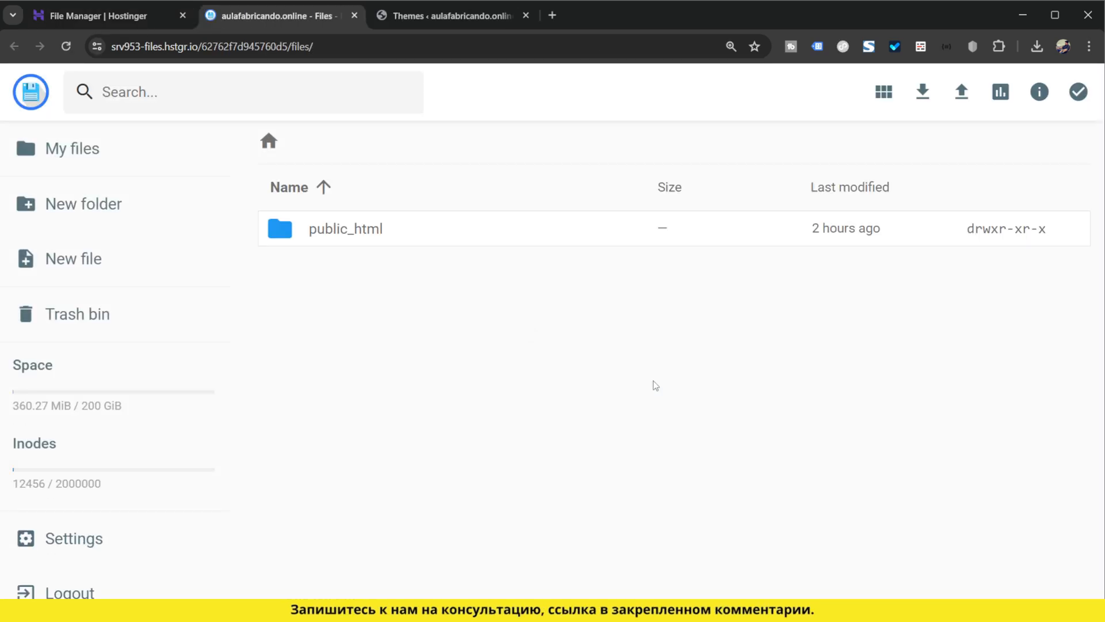
double_click(382, 246)
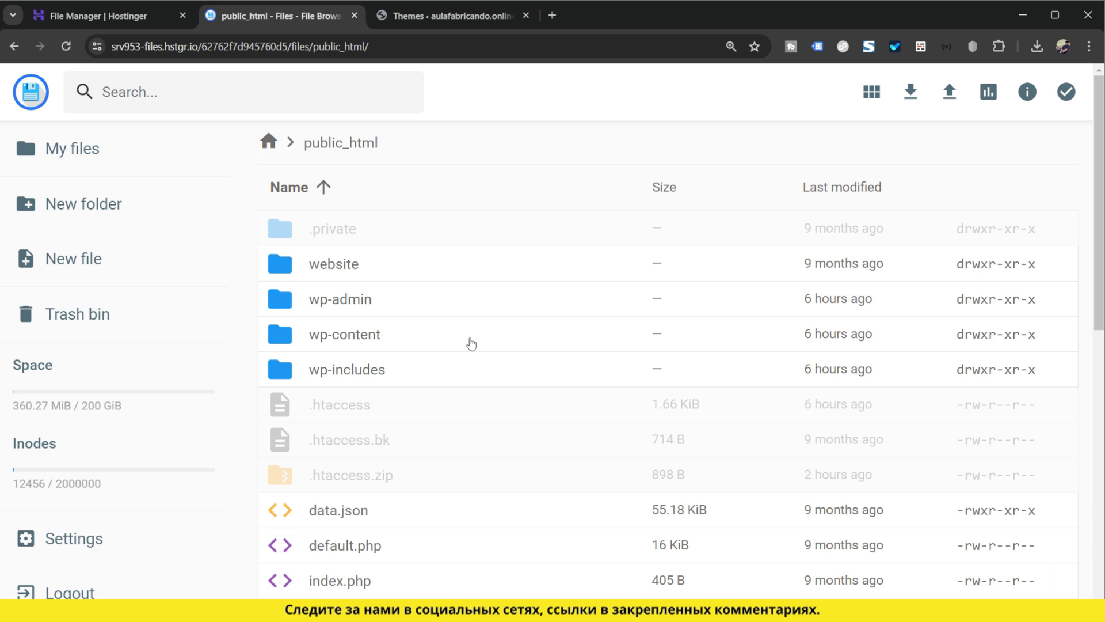
double_click(409, 337)
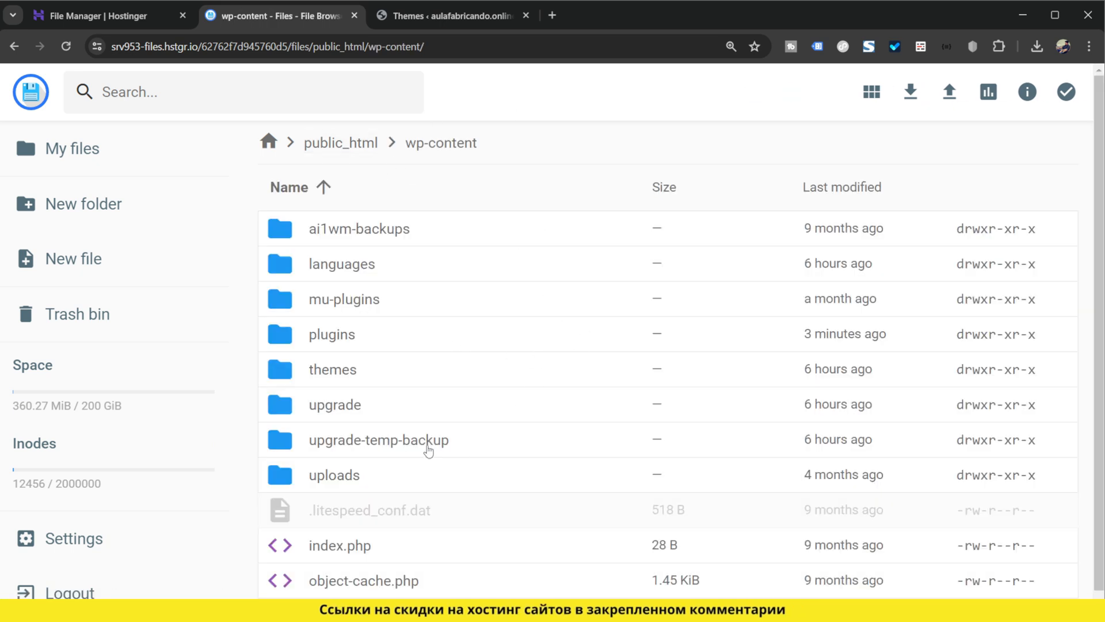
double_click(362, 376)
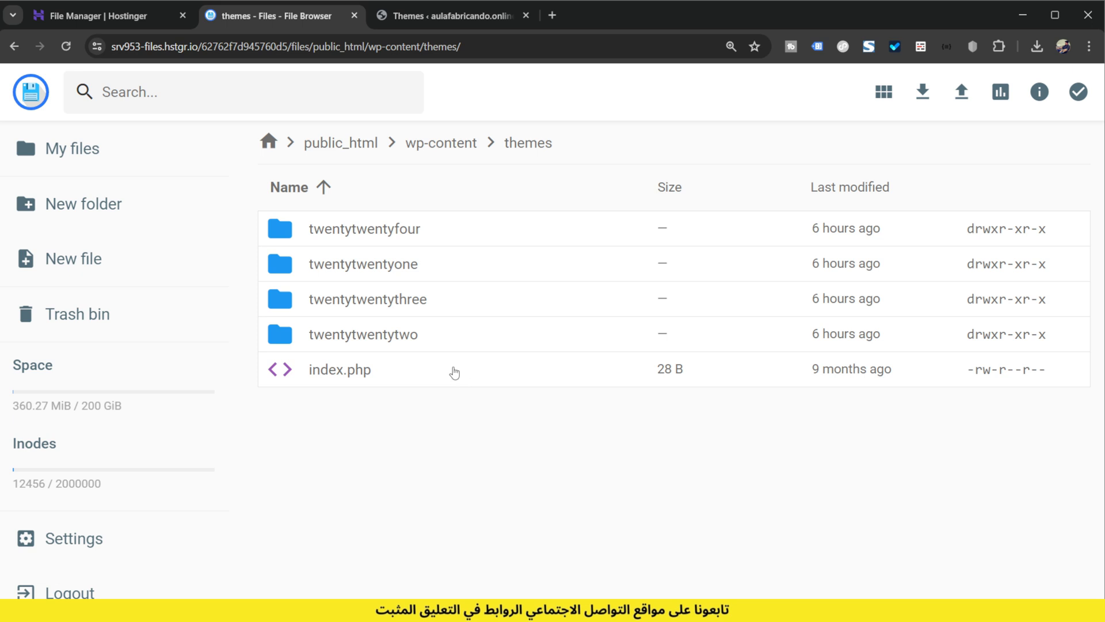
Open the aulafabricando.online database in phpMyAdmin from the Databases section of hPanel.
click(101, 16)
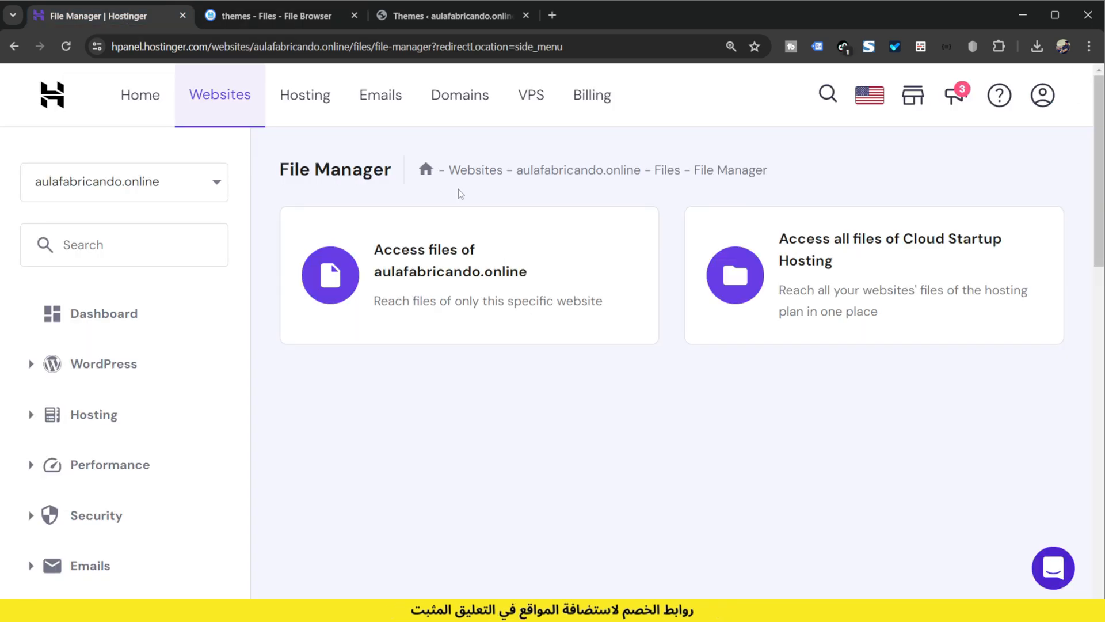
scroll(148, 440, down, 7)
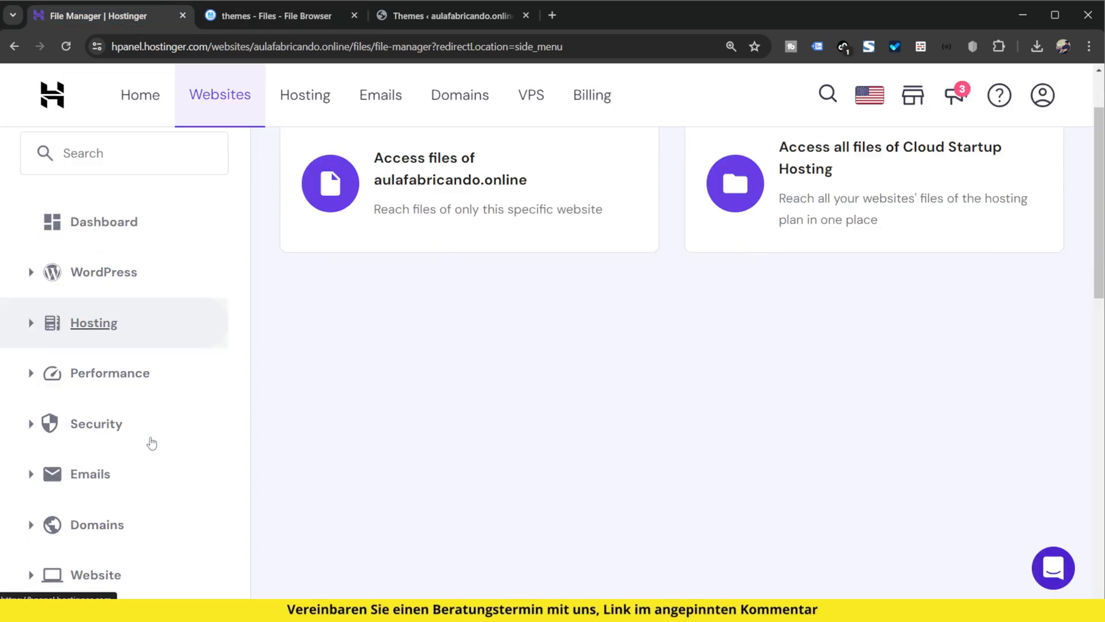
scroll(153, 447, down, 1)
click(155, 449)
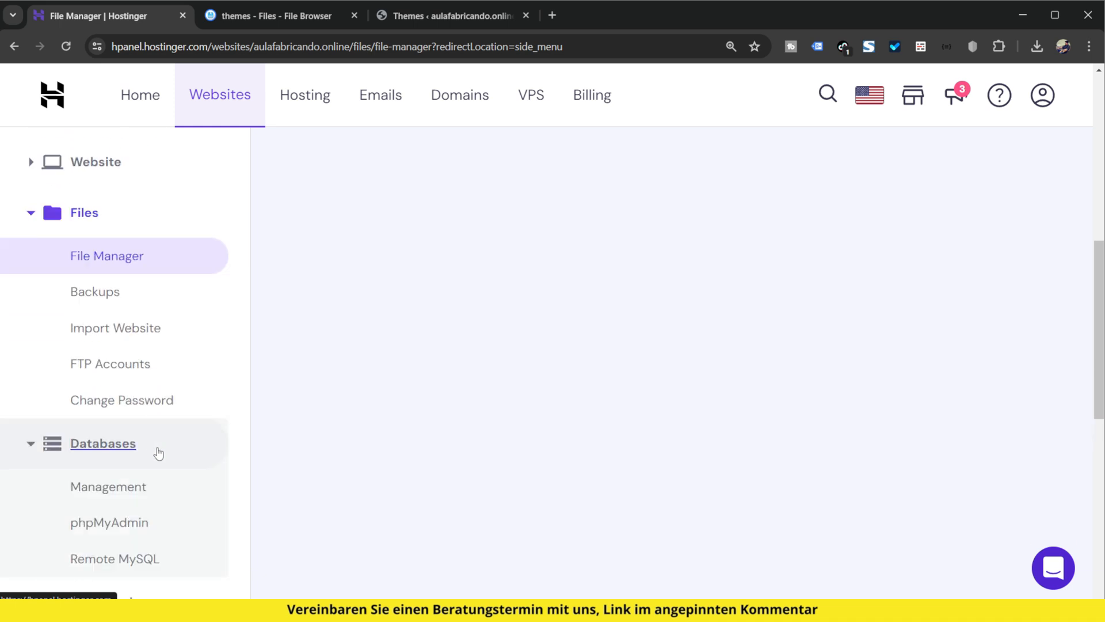
scroll(173, 457, down, 1)
click(118, 451)
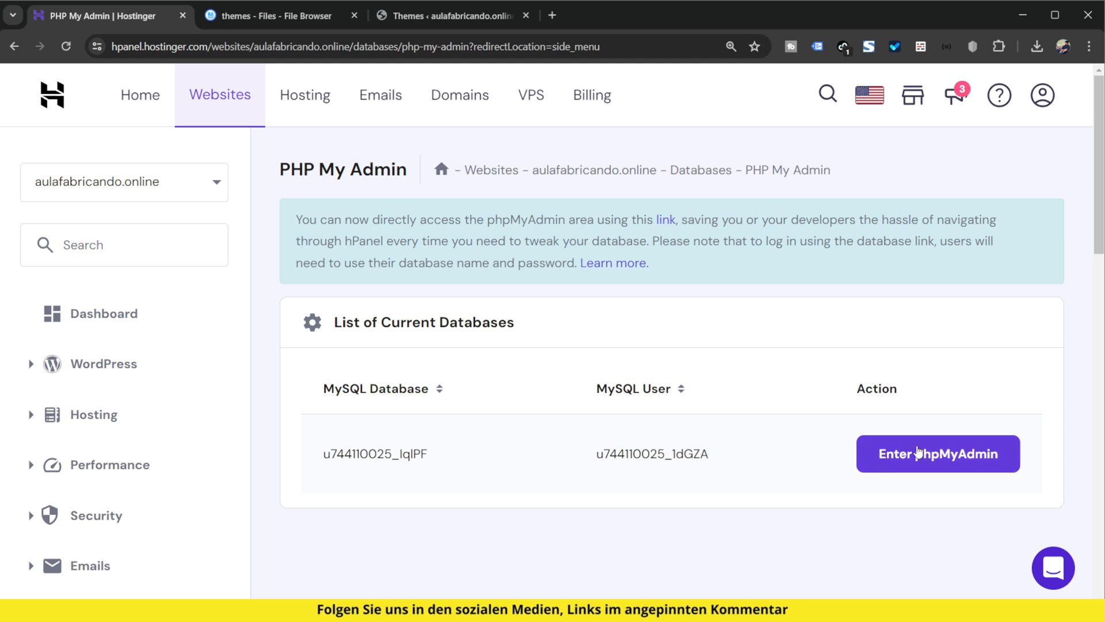
click(917, 452)
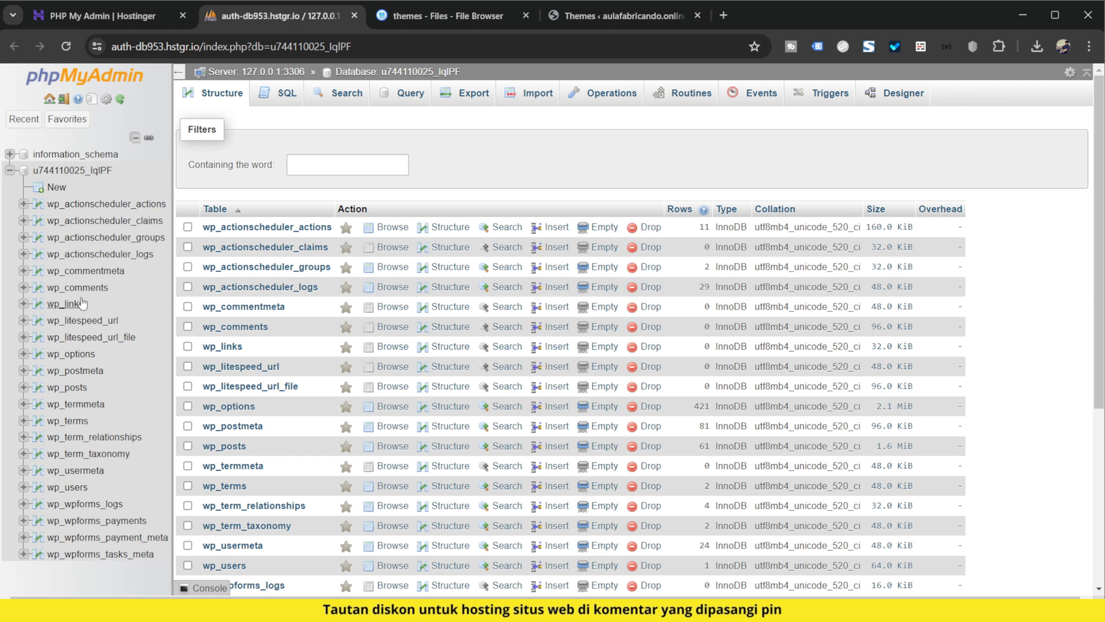
Browse the wp_options table to page 2 and locate the value of the template row.
click(81, 355)
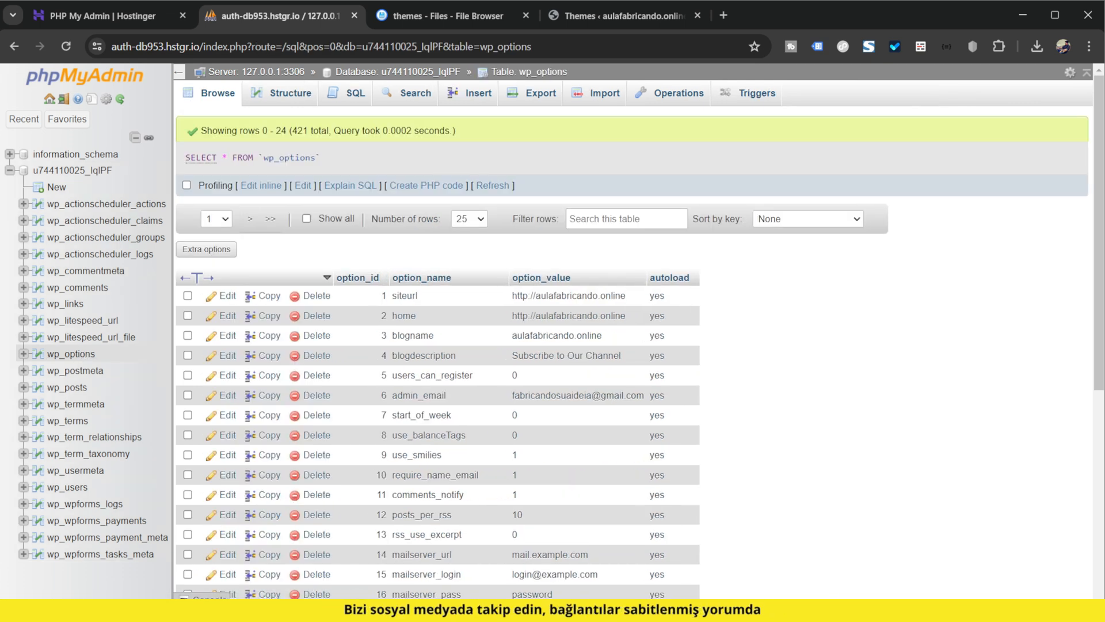
scroll(430, 237, down, 5)
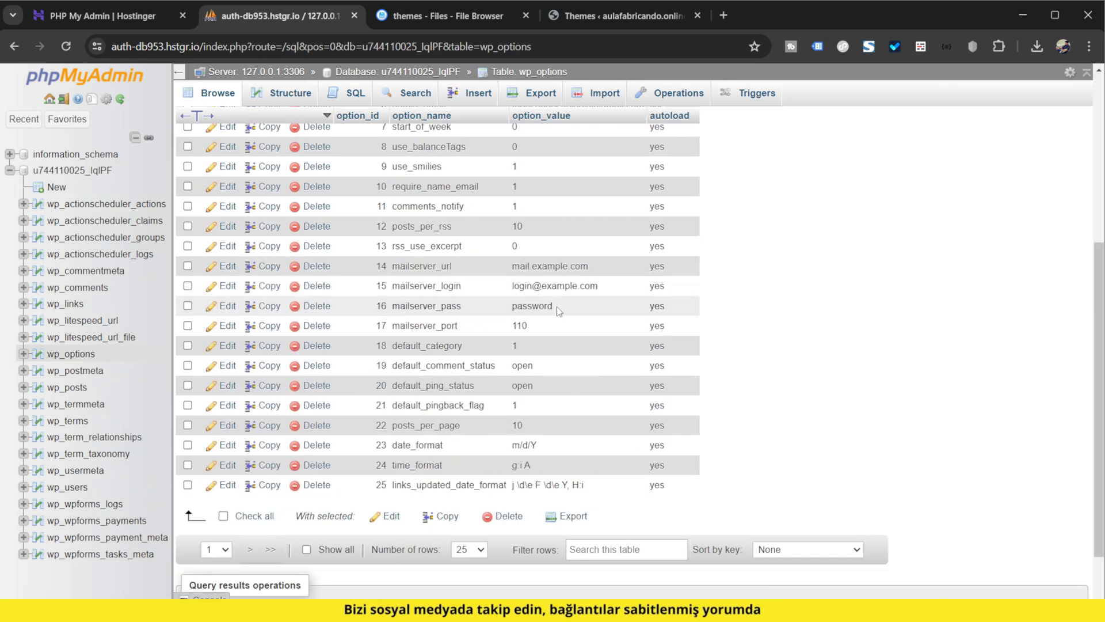
click(225, 220)
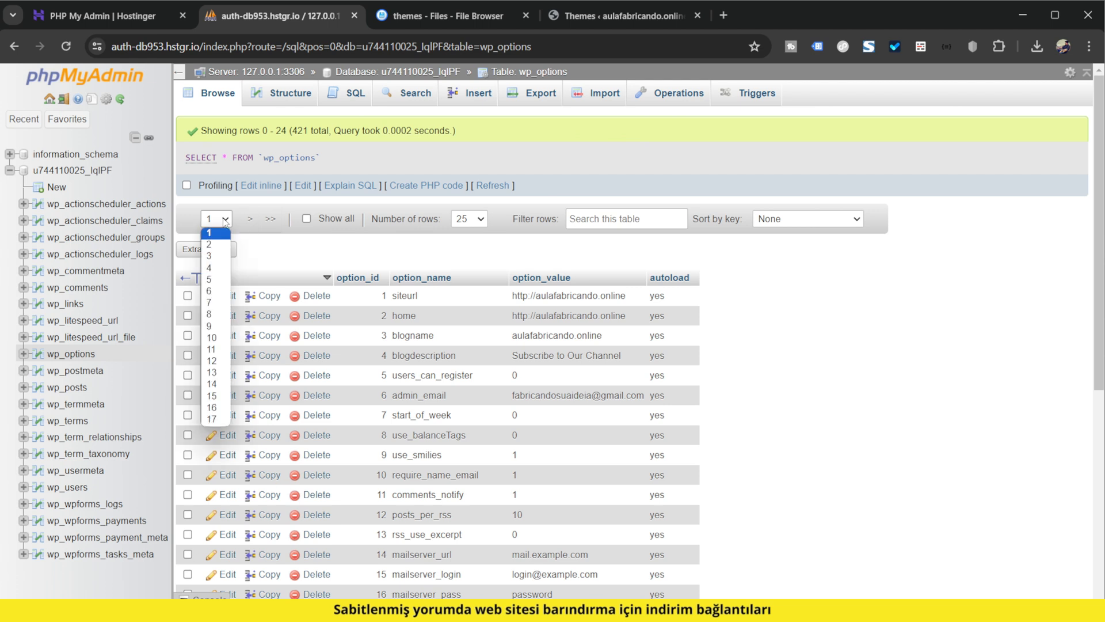
click(218, 257)
click(259, 219)
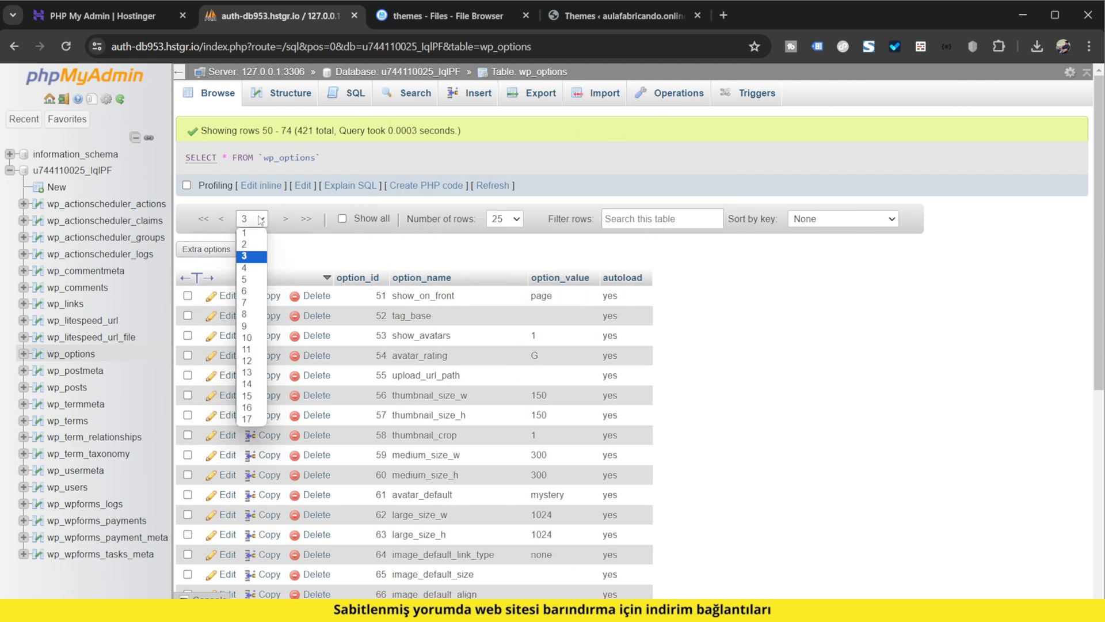
click(244, 244)
scroll(403, 354, down, 4)
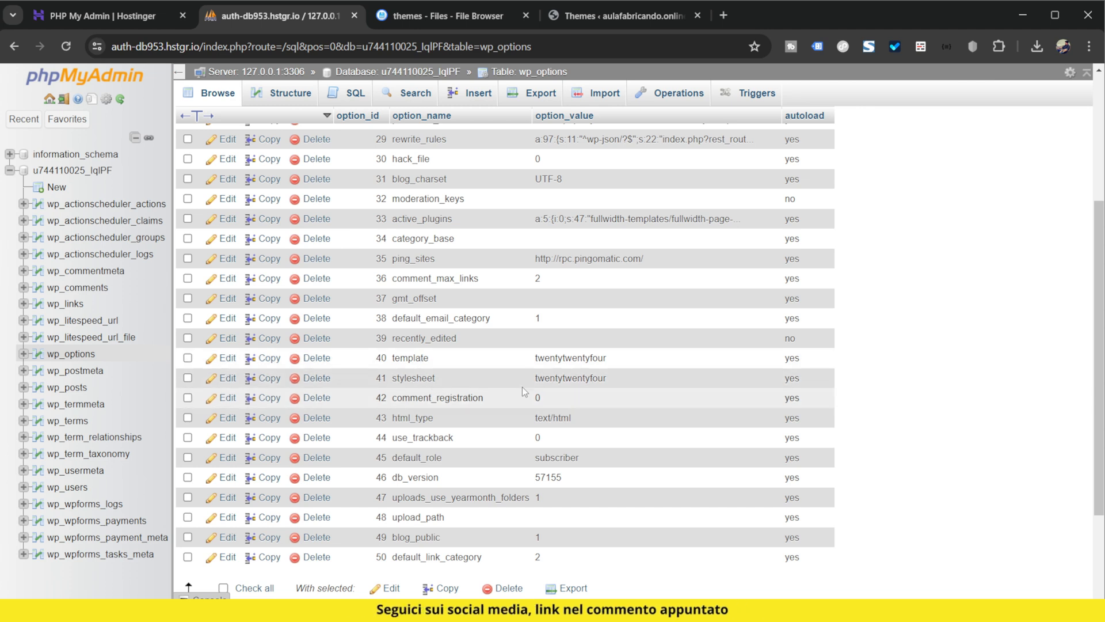
key(ctrl+plus)
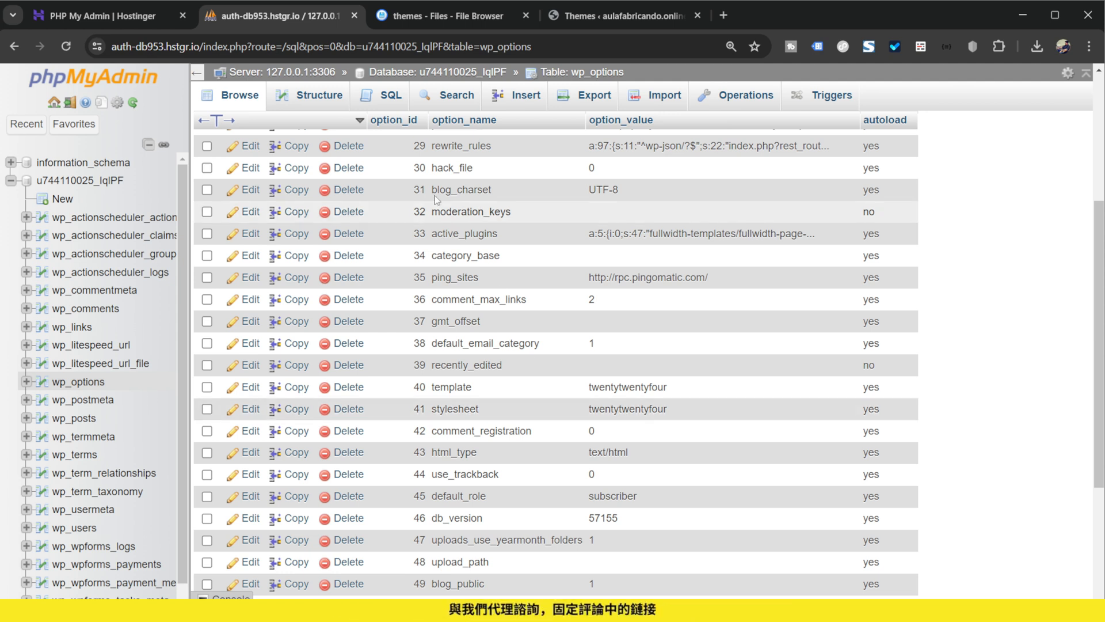
drag(588, 387, 682, 397)
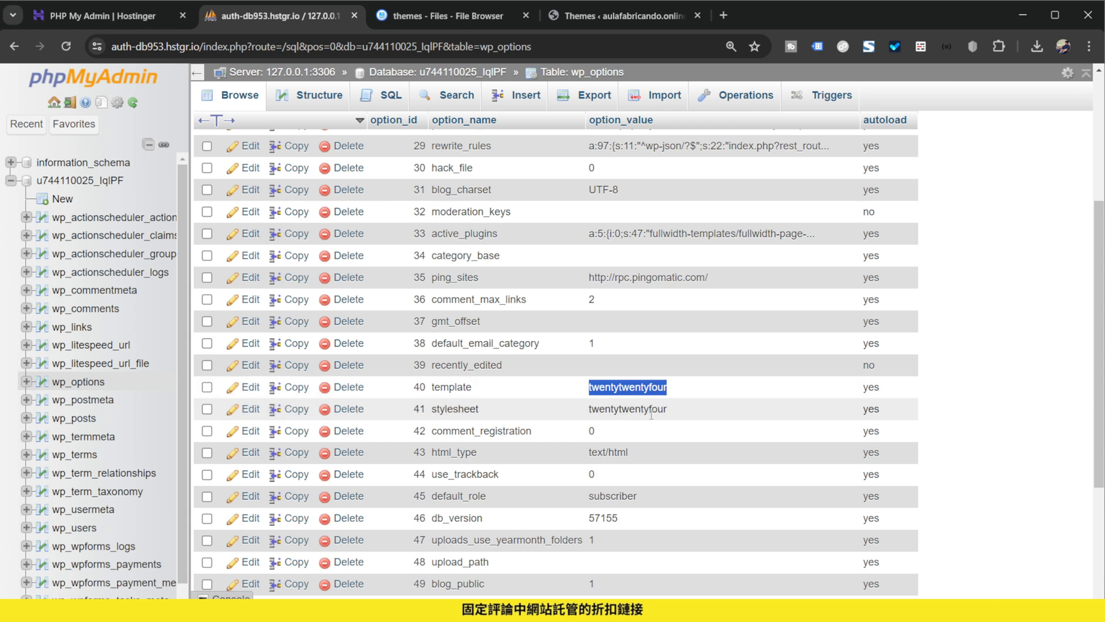
Copy the folder name twentytwentythree from its rename dialog in the themes folder, leaving the folder's name as it is.
click(438, 15)
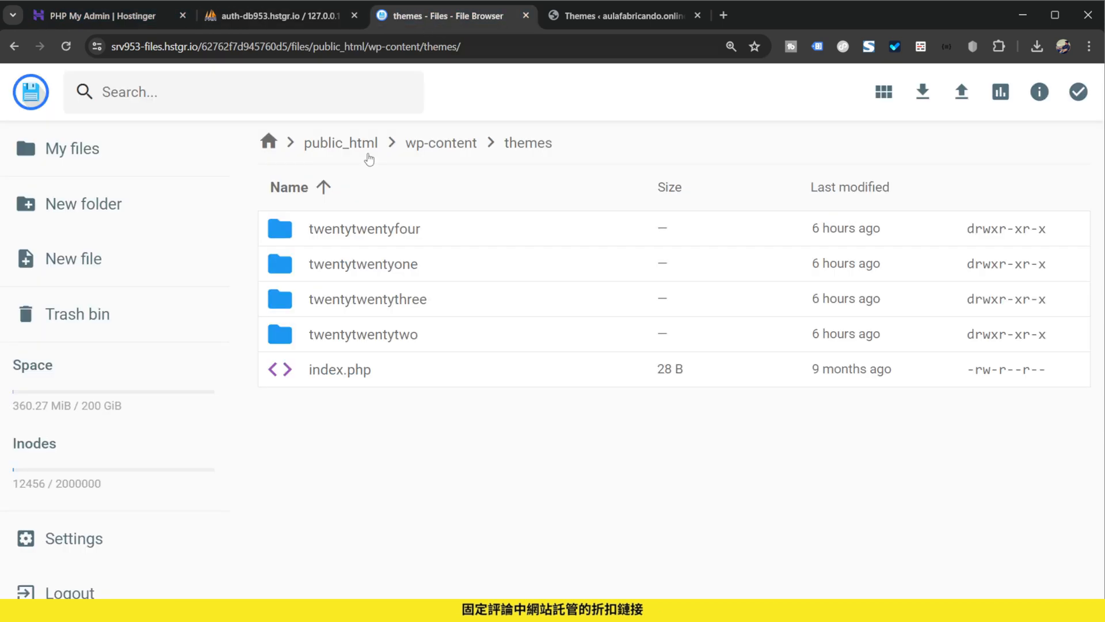
click(424, 305)
click(424, 305)
right_click(424, 300)
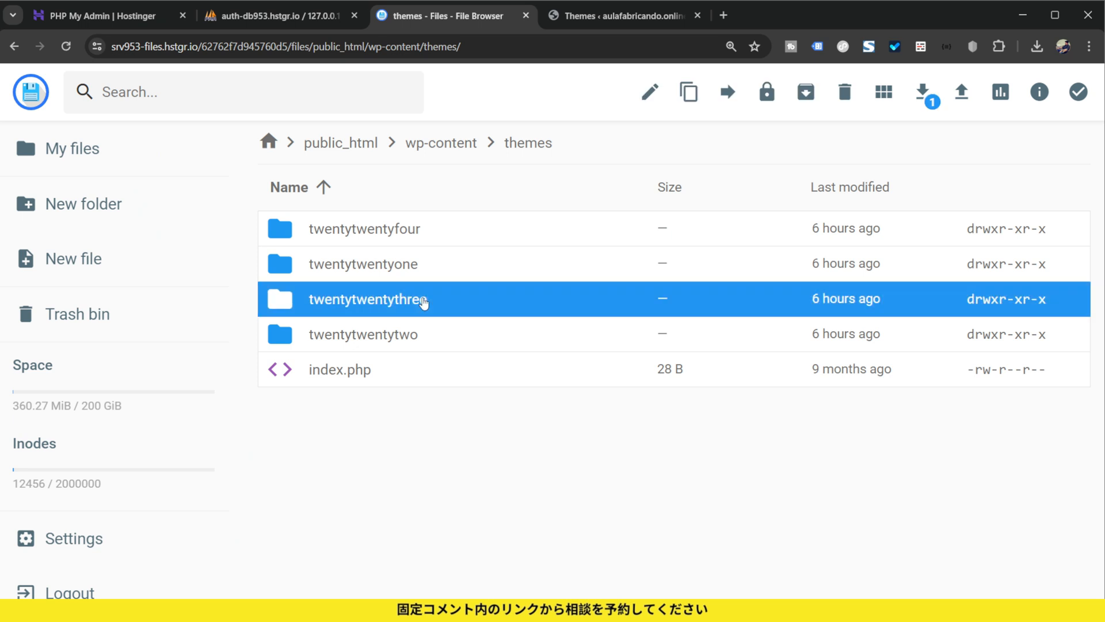
click(502, 371)
drag(541, 348, 402, 346)
key(ctrl+c)
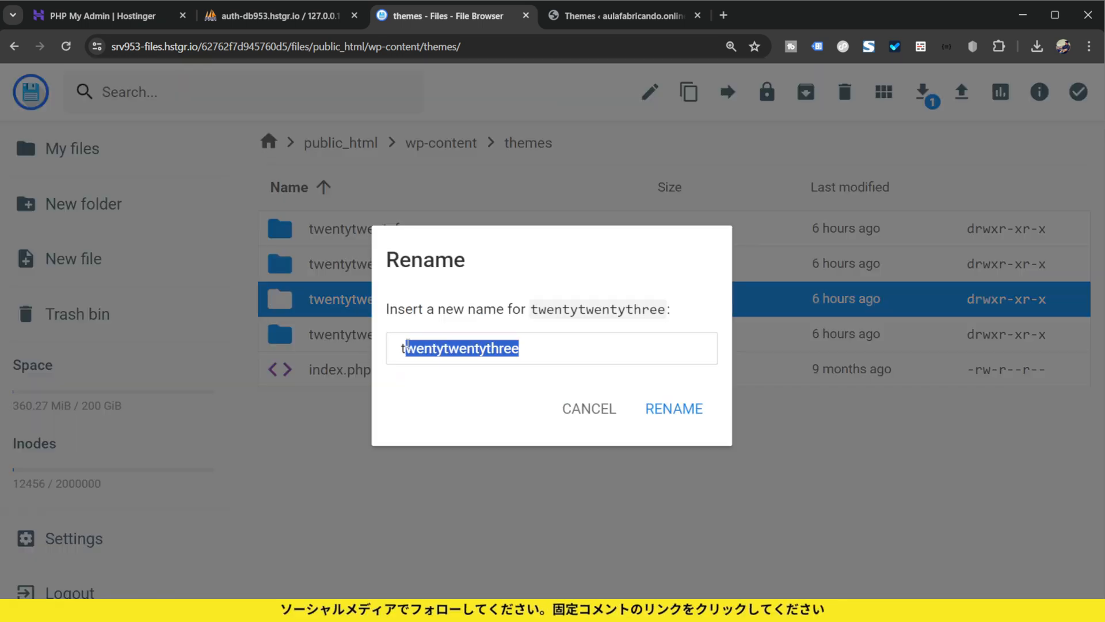
click(582, 409)
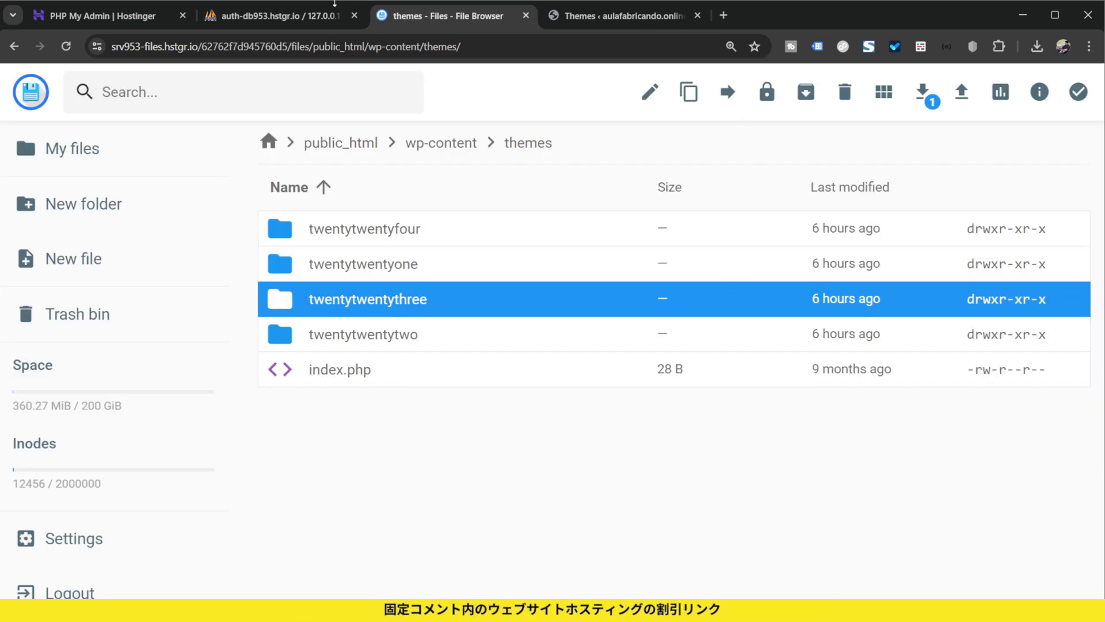
Set the template option's value in wp_options to twentytwentythree.
click(276, 15)
double_click(638, 387)
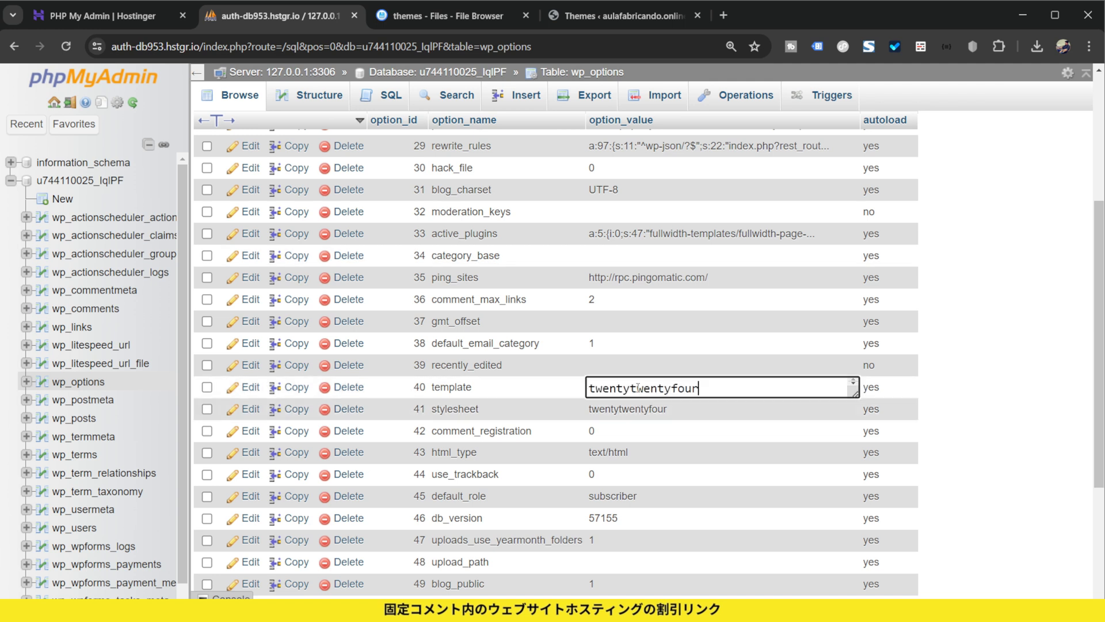
key(ctrl+a)
key(ctrl+v)
key(Return)
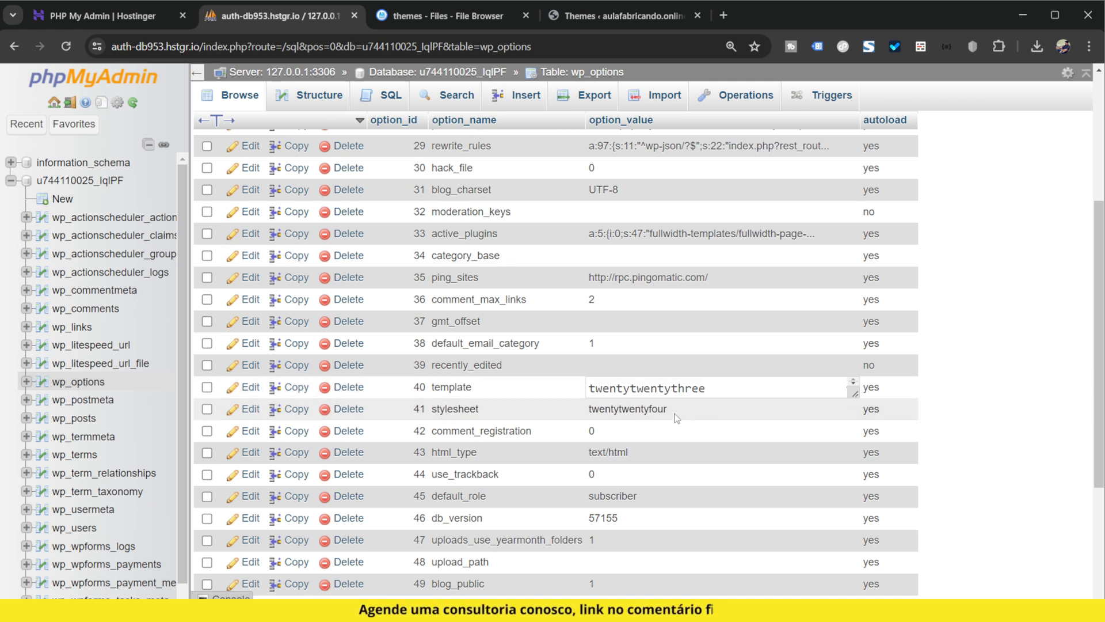
Set the stylesheet option's value in wp_options to twentytwentythree.
double_click(662, 410)
key(ctrl+a)
key(ctrl+v)
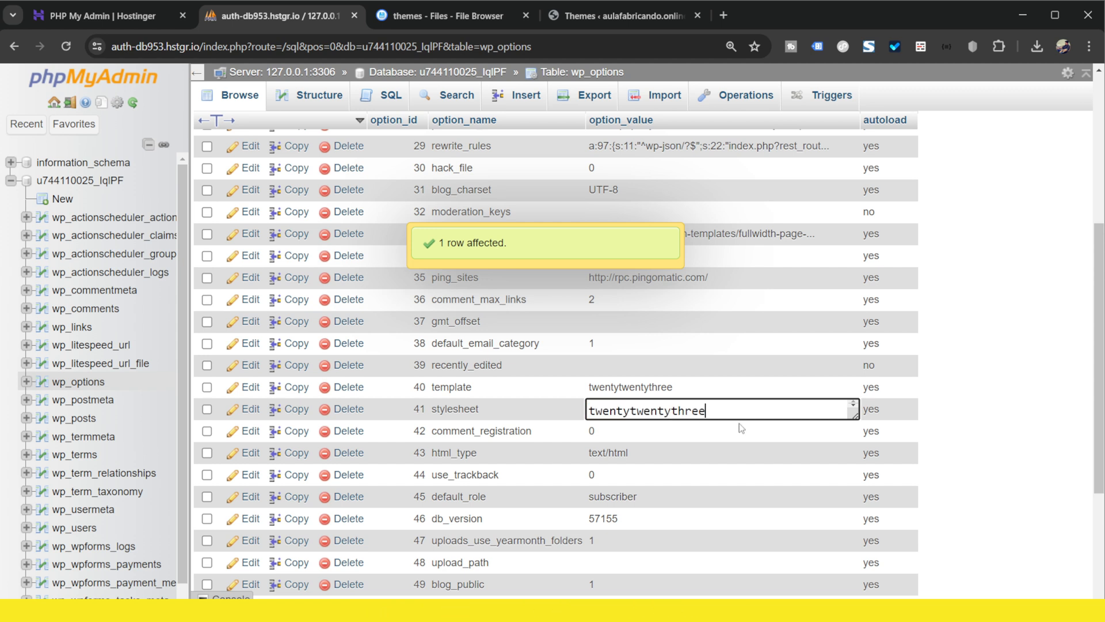
key(Return)
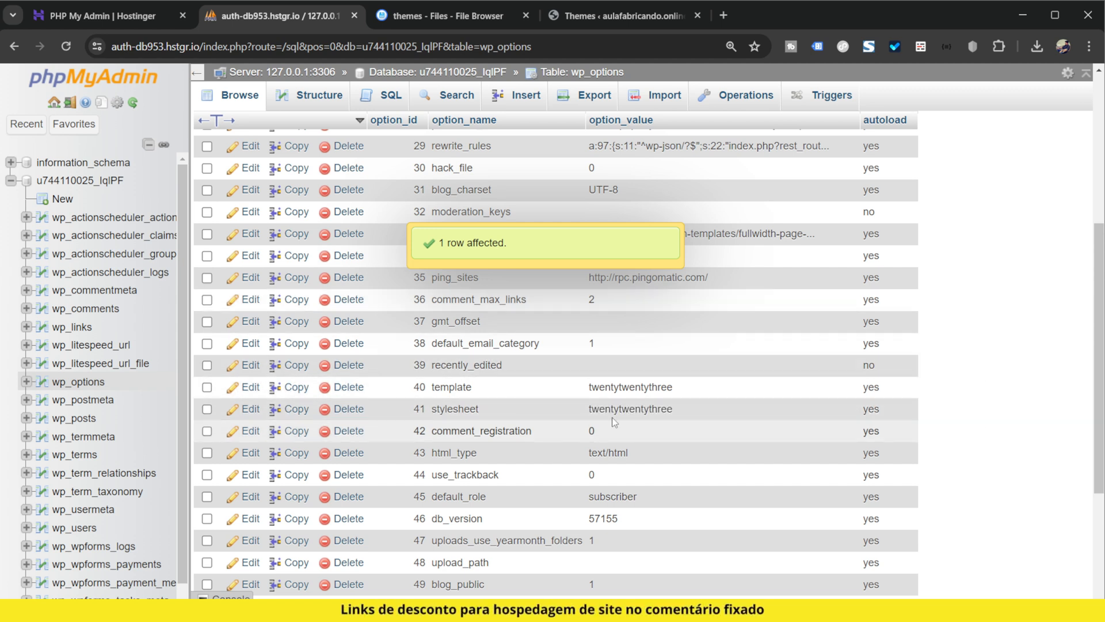
Switch to the WordPress Themes page and reload it to check which theme is active.
click(590, 17)
mouse_move(188, 98)
key(ctrl+minus)
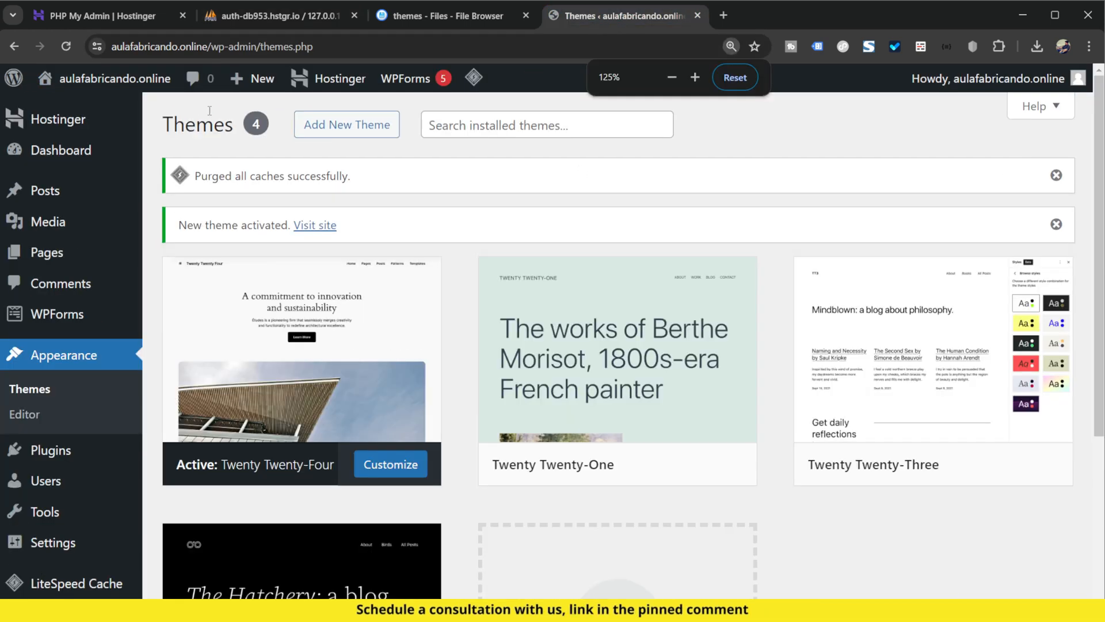
click(77, 47)
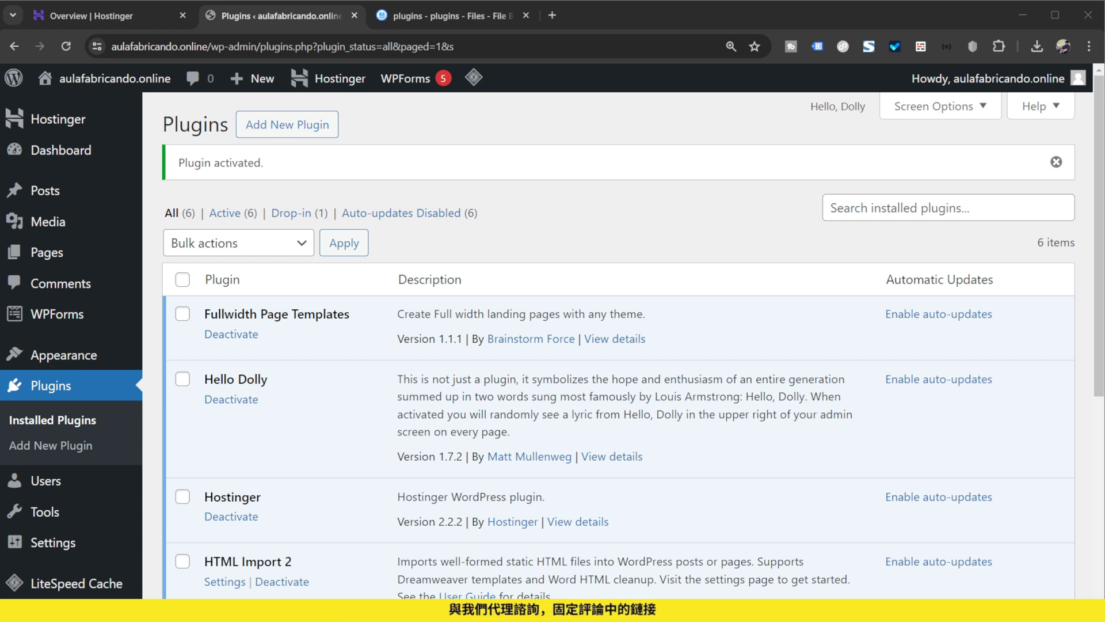
Deactivate the Hello Dolly plugin in the WordPress list of installed plugins.
scroll(395, 287, down, 5)
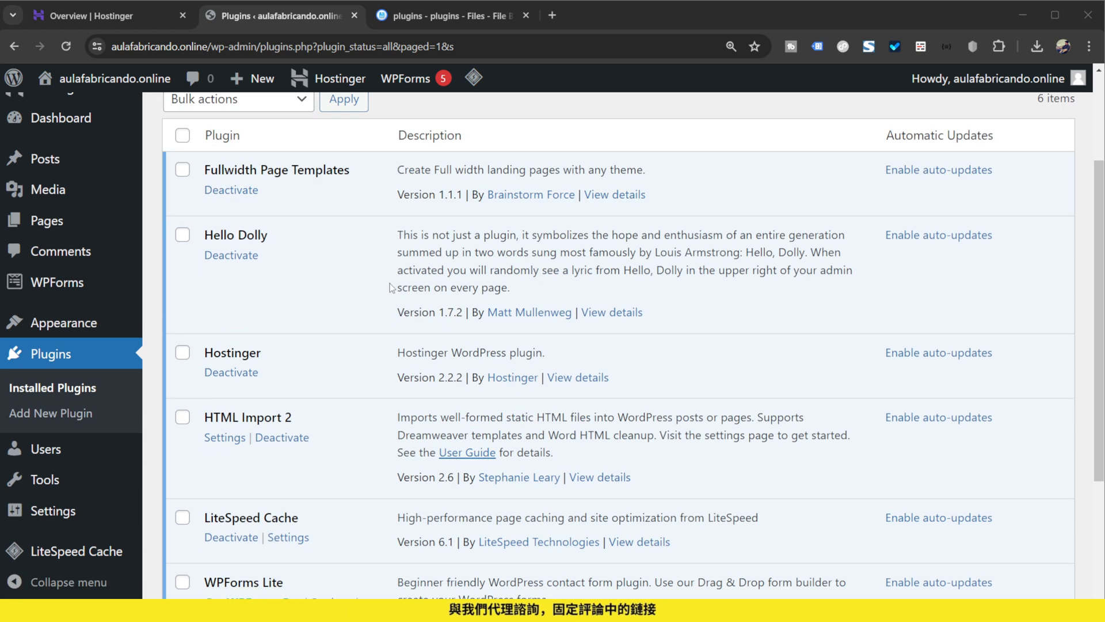
scroll(272, 355, up, 3)
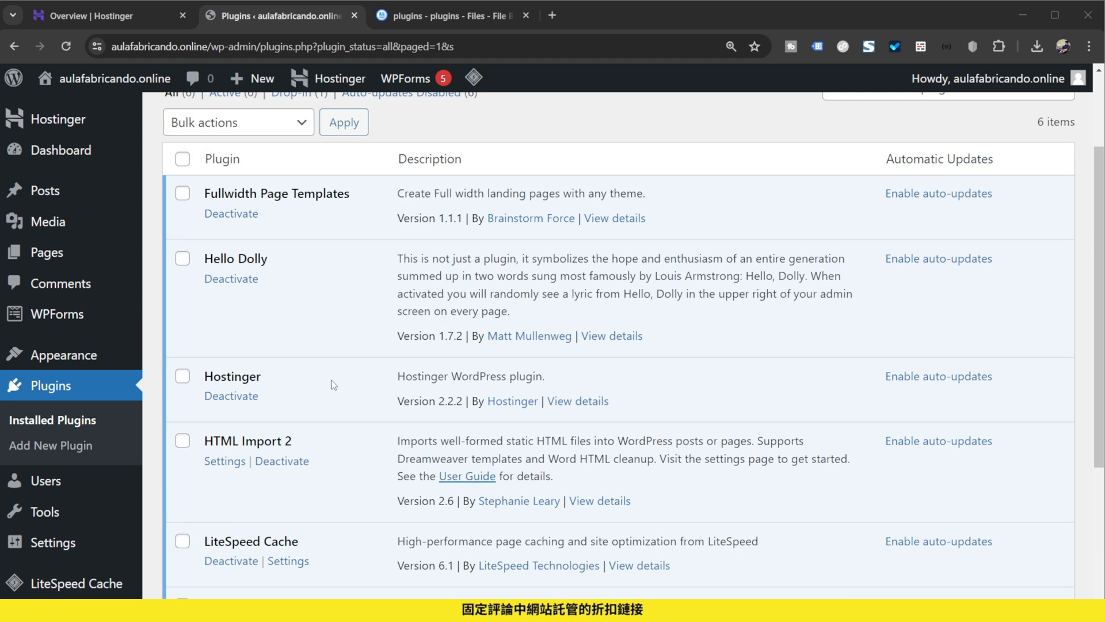
click(231, 278)
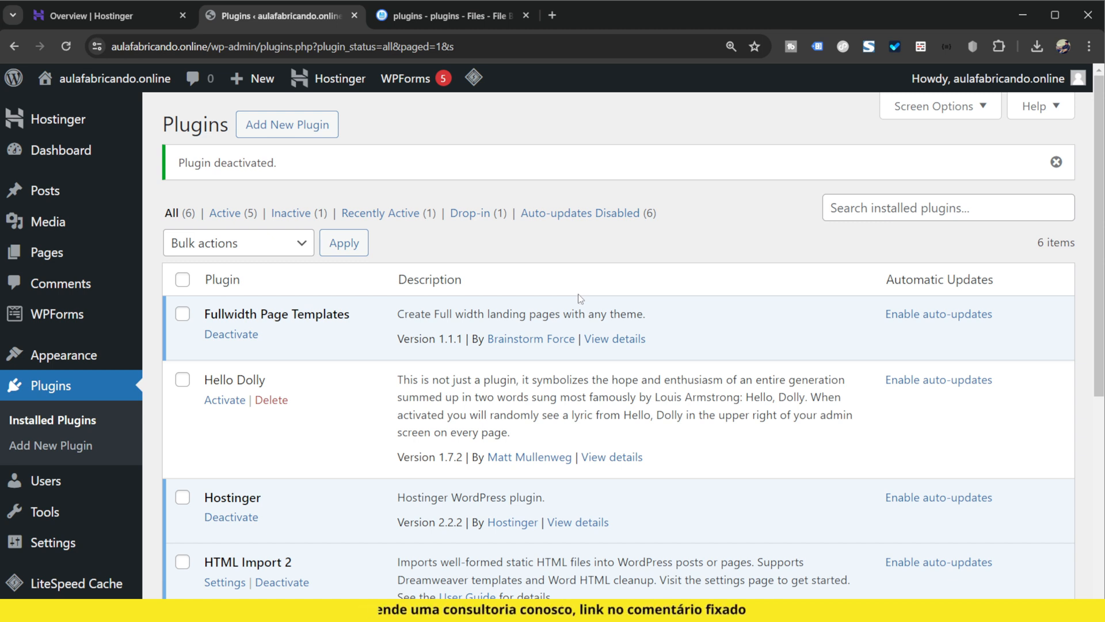
Open the aulafabricando.online files in the Hostinger File Manager and go to the public_html/wp-content/plugins folder.
click(144, 16)
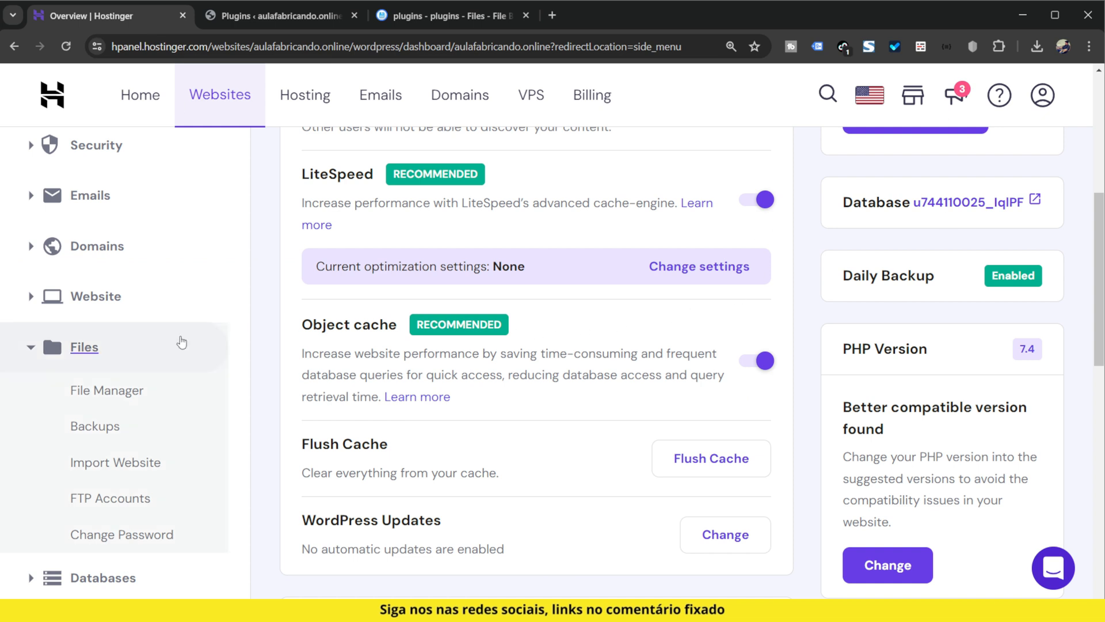
scroll(178, 346, up, 5)
scroll(152, 390, down, 4)
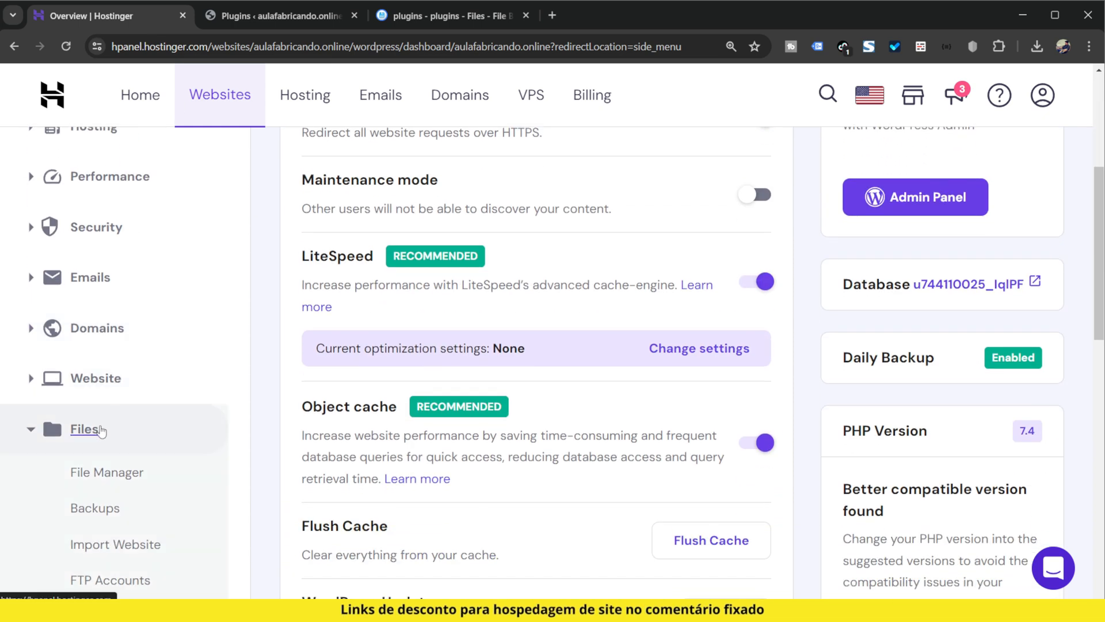
scroll(104, 426, down, 2)
click(111, 330)
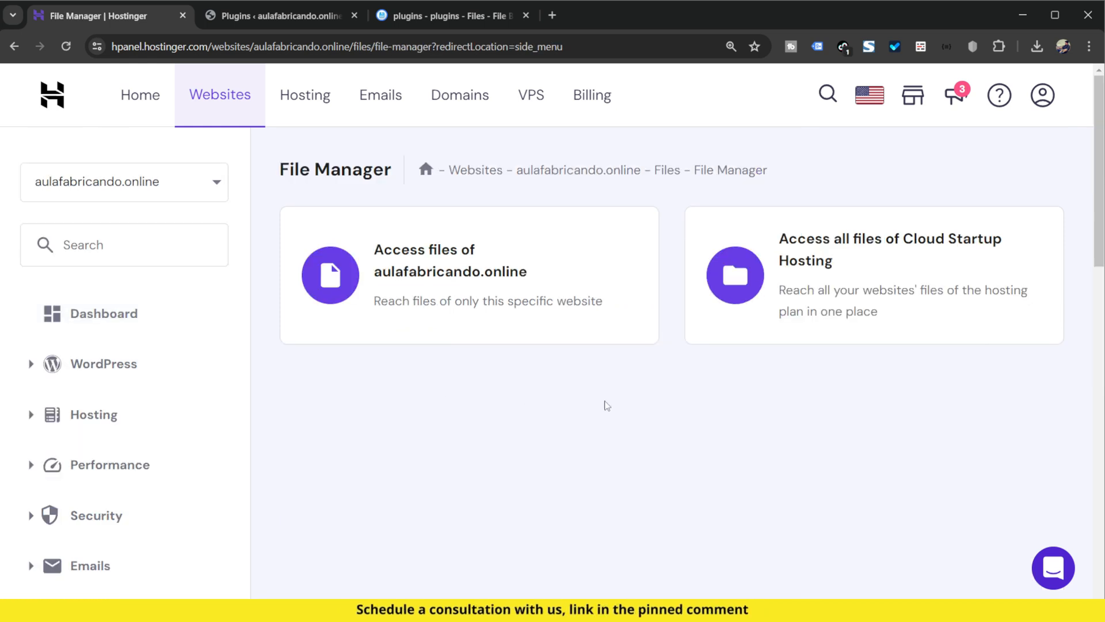
click(450, 286)
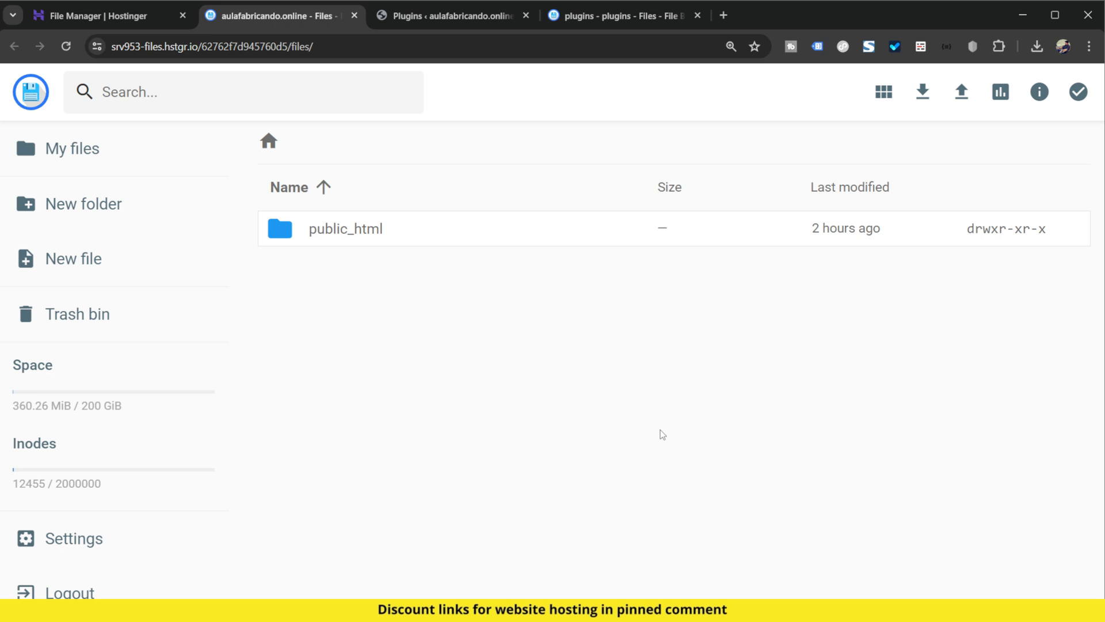
double_click(461, 237)
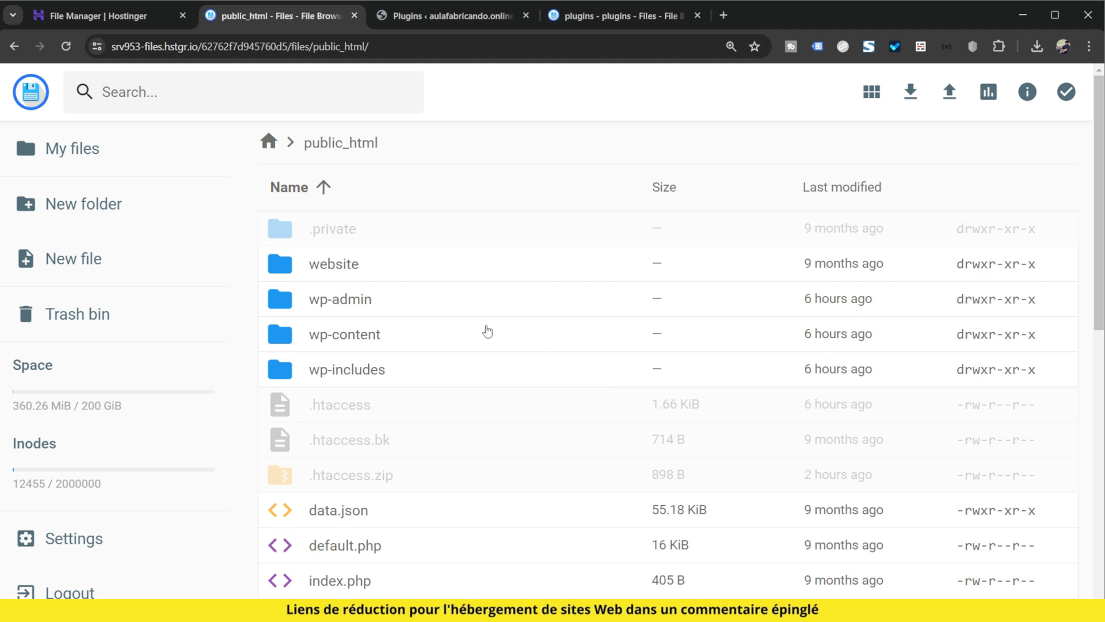
double_click(445, 338)
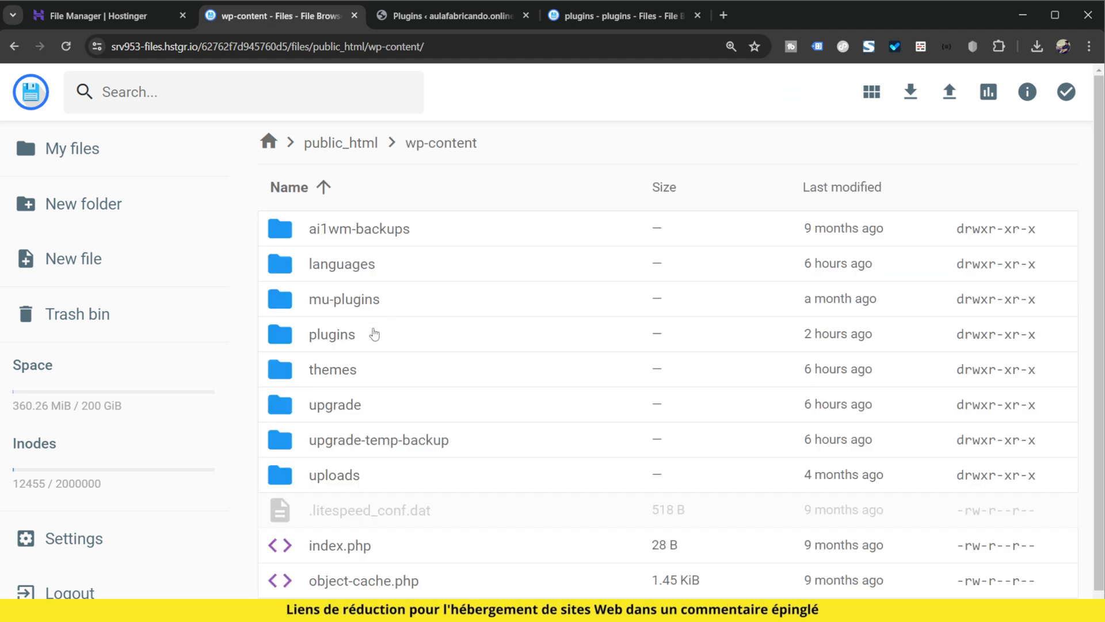
double_click(374, 334)
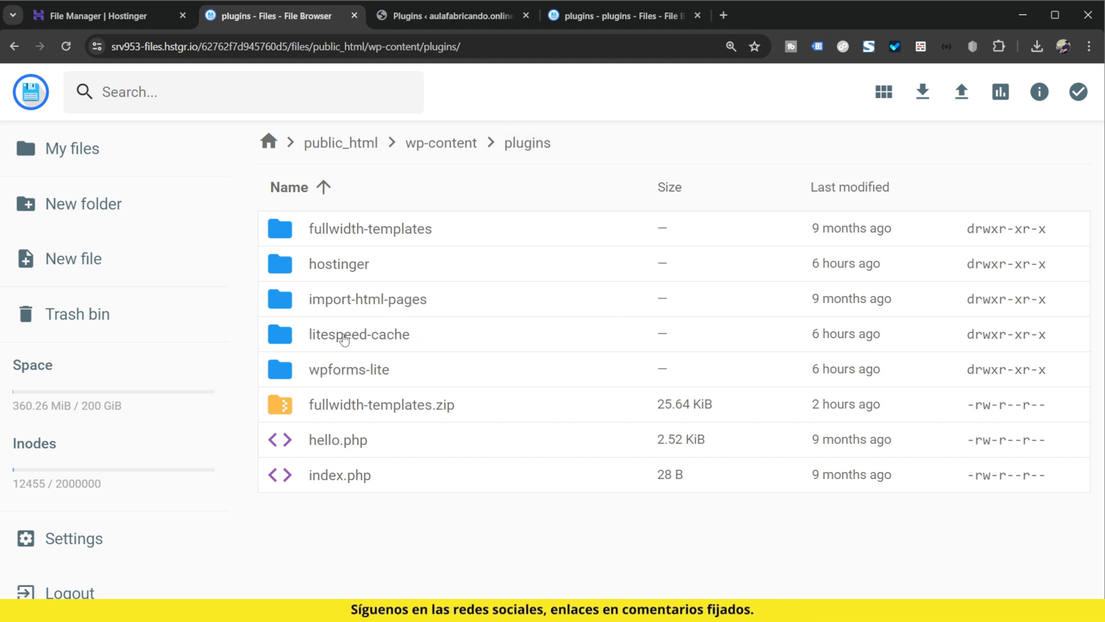
Return to the WordPress Plugins page and check the name of the Fullwidth Page Templates plugin.
click(407, 22)
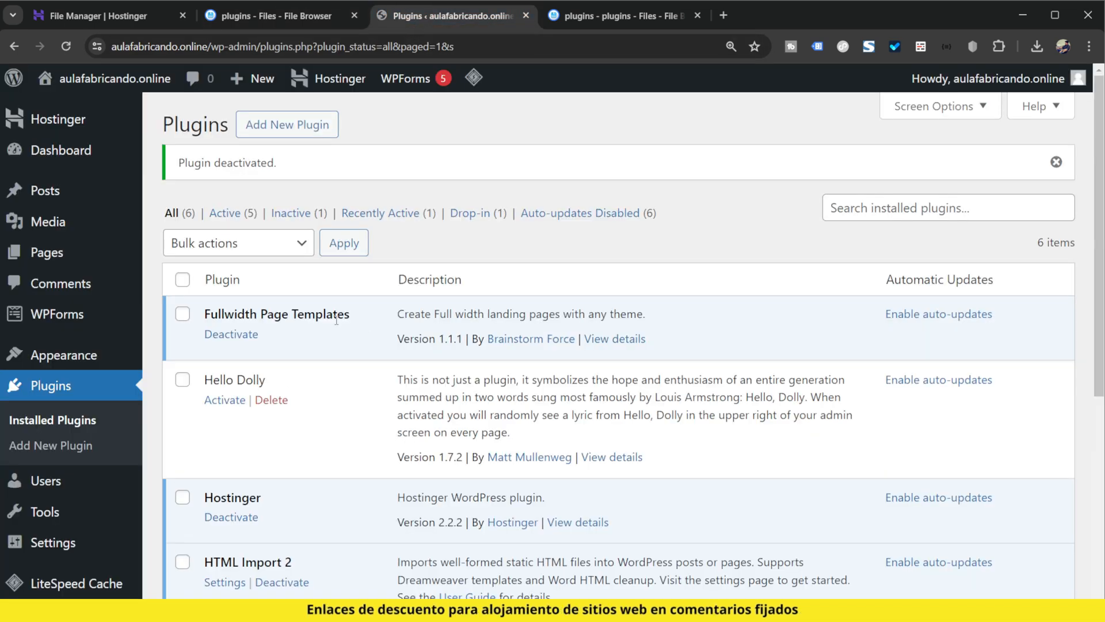
drag(204, 313, 284, 318)
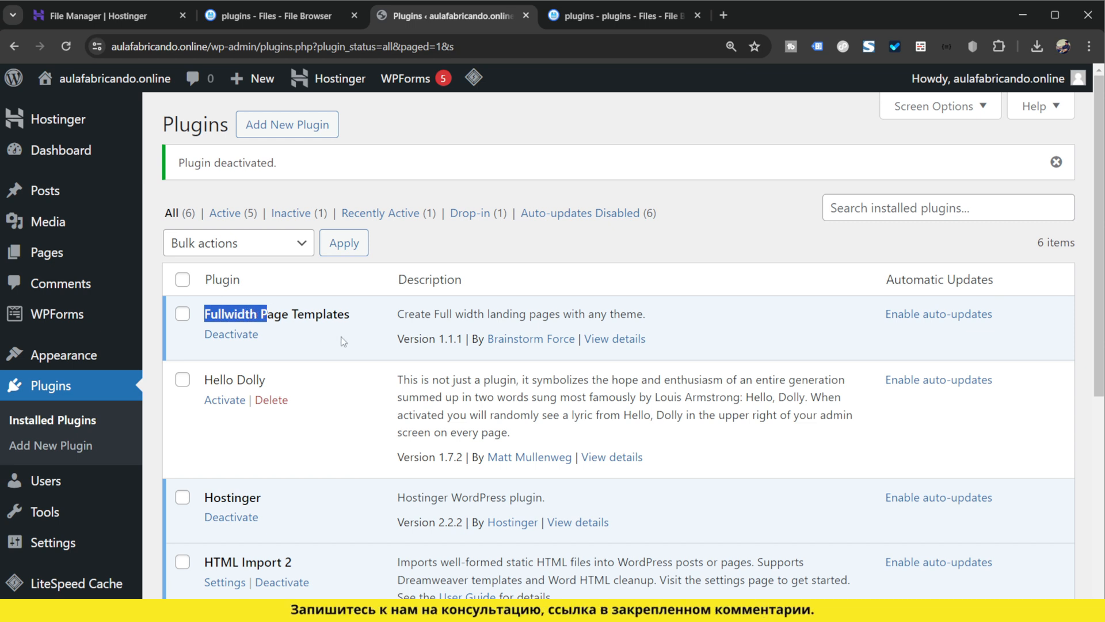
click(364, 341)
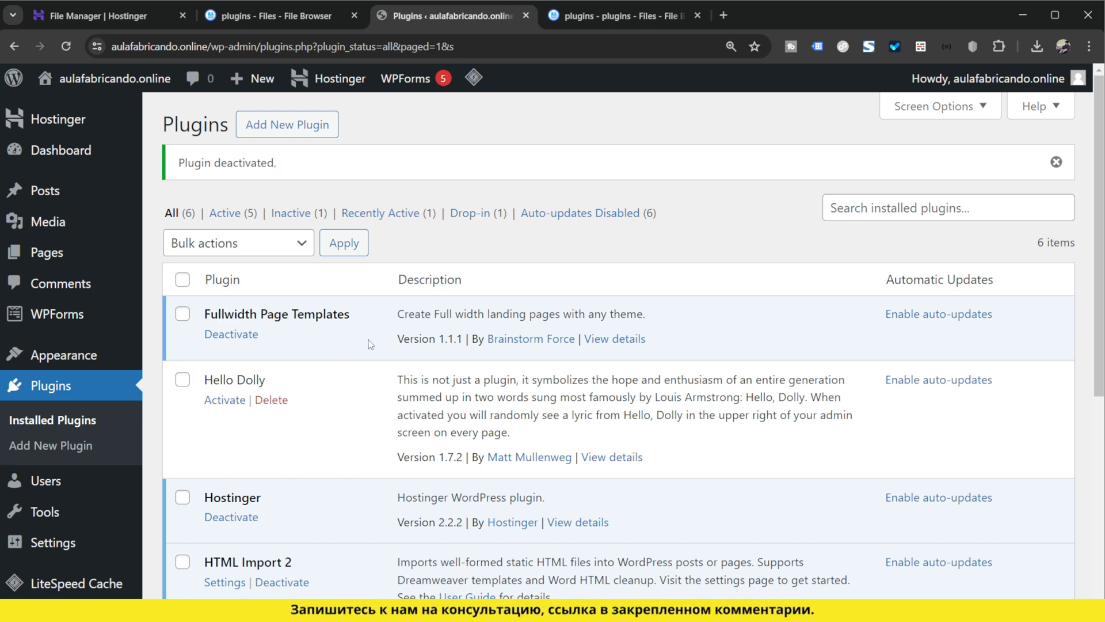
Switch to the File Manager's plugins folder and rename the fullwidth-templates folder as fullwidth-templates_.
click(323, 16)
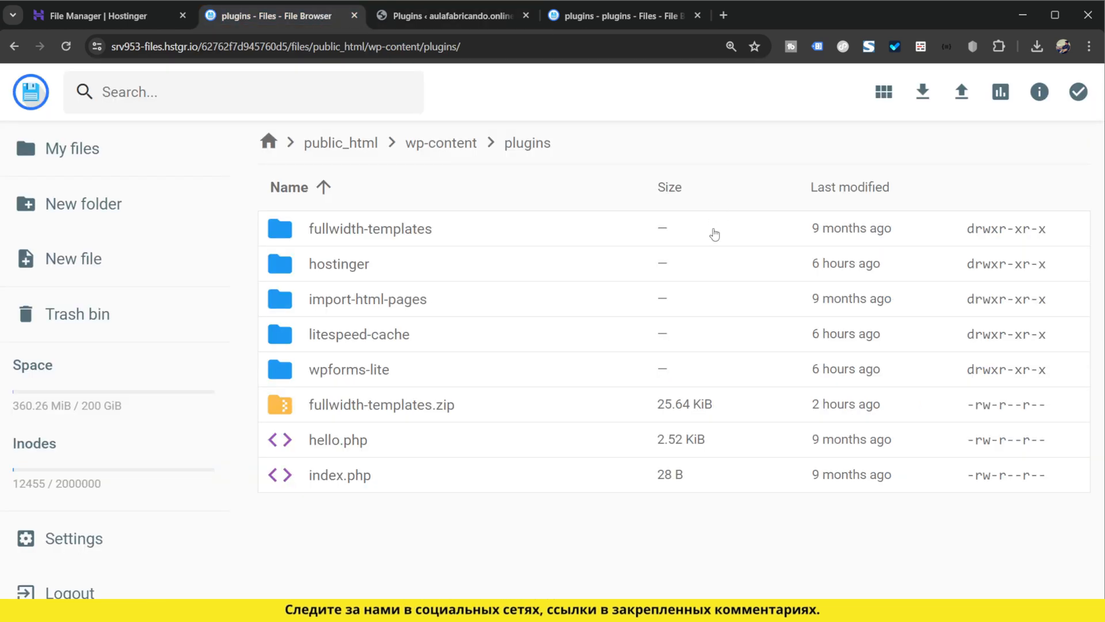
click(455, 235)
right_click(449, 228)
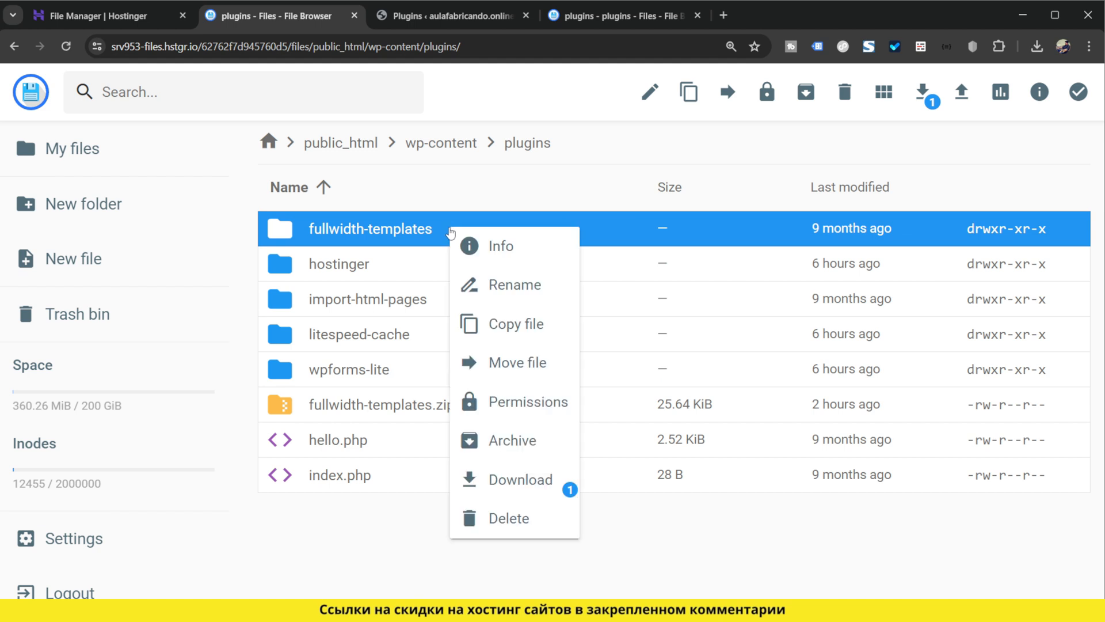
click(535, 289)
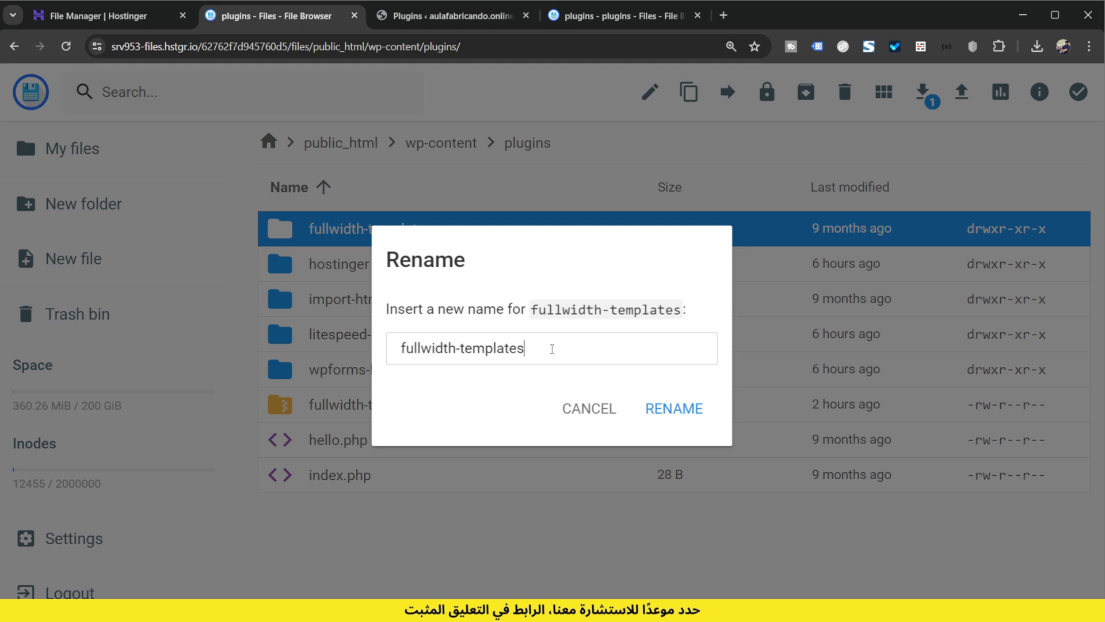
text(_)
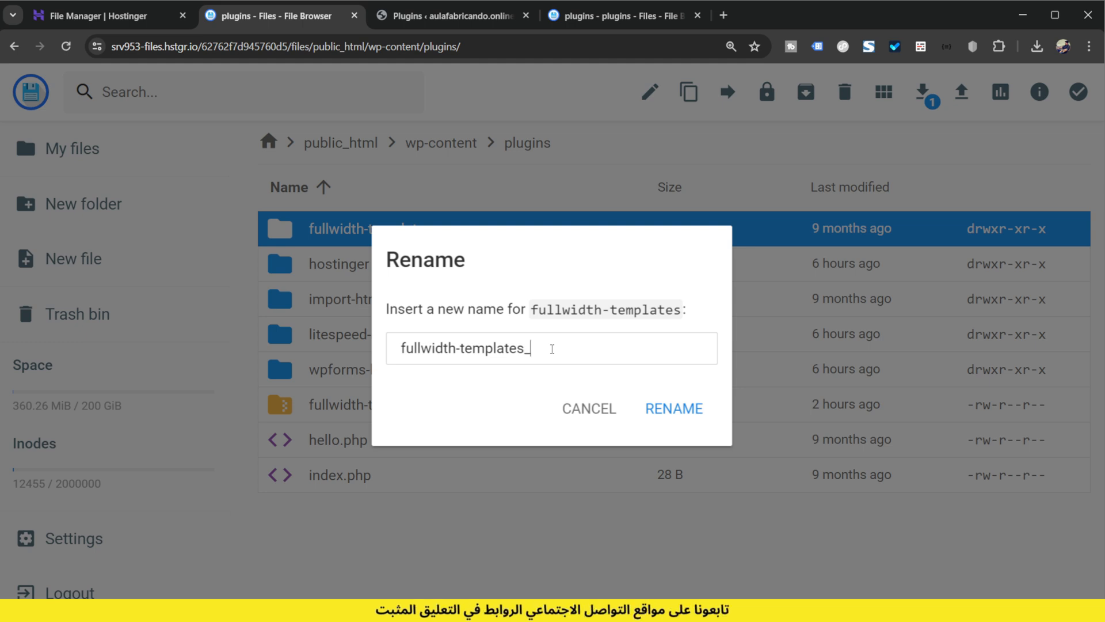
click(678, 411)
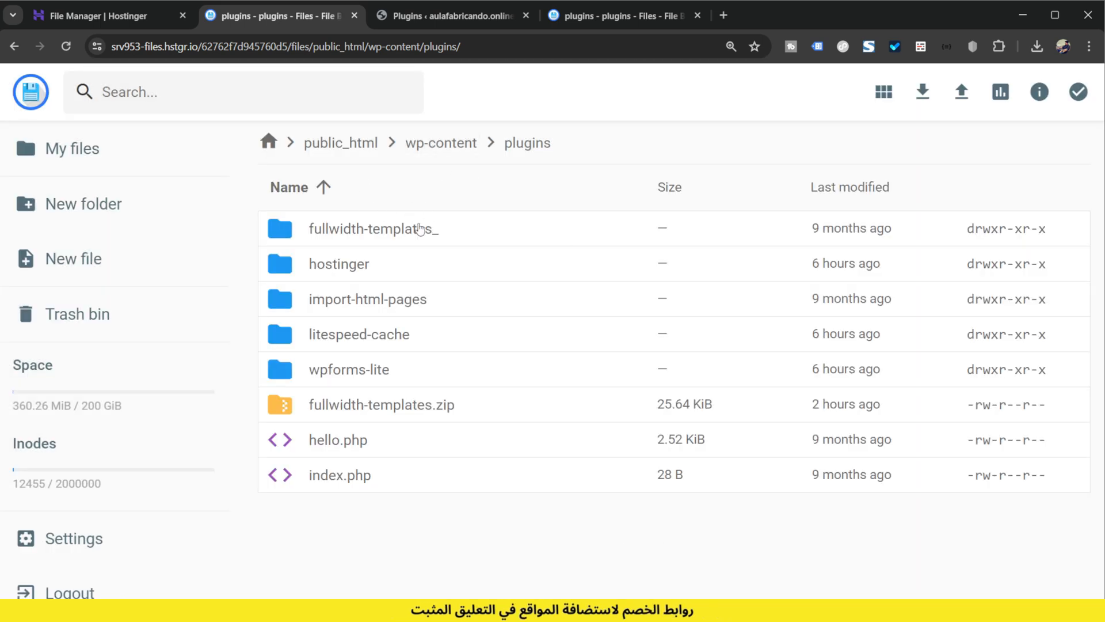
Reload the WordPress Plugins page to check the status of Fullwidth Page Templates, and compare it with the plugins folder.
click(434, 21)
click(68, 47)
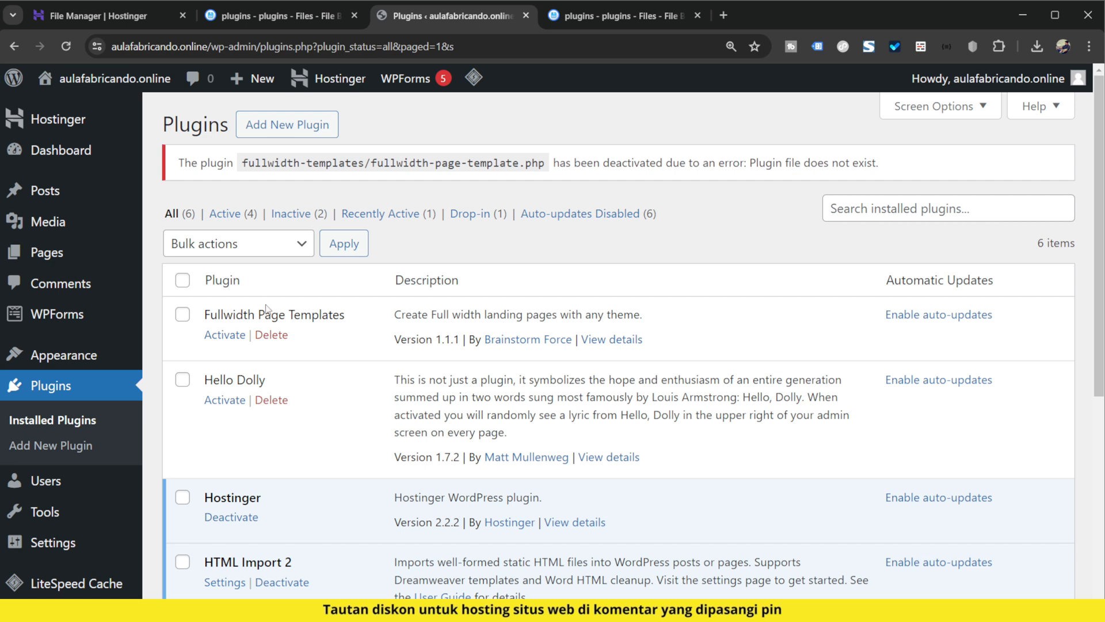
click(257, 14)
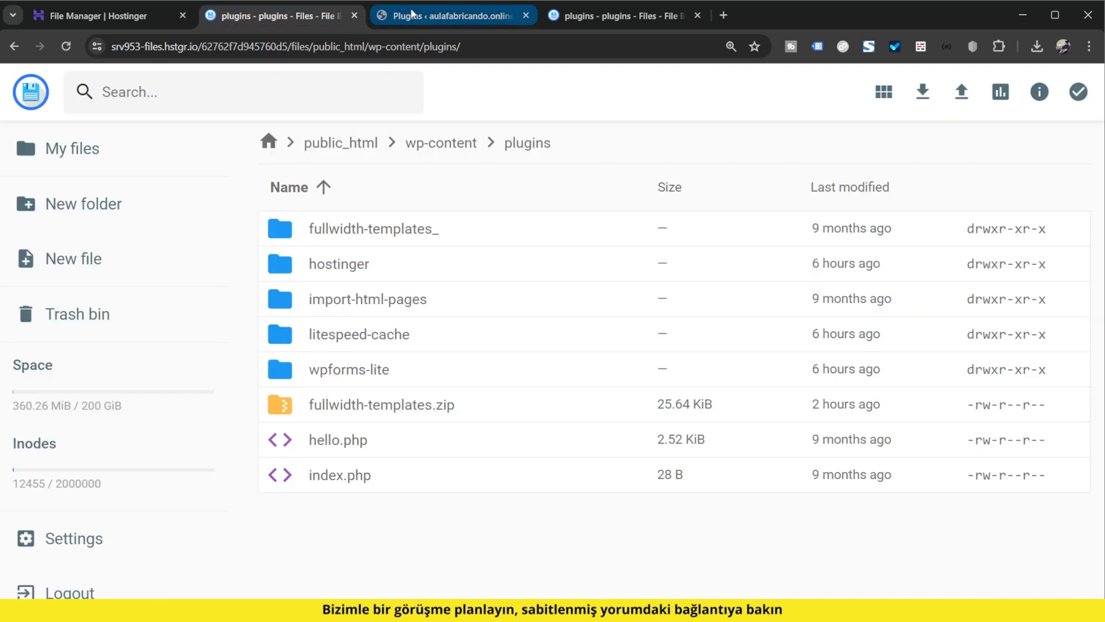
click(429, 262)
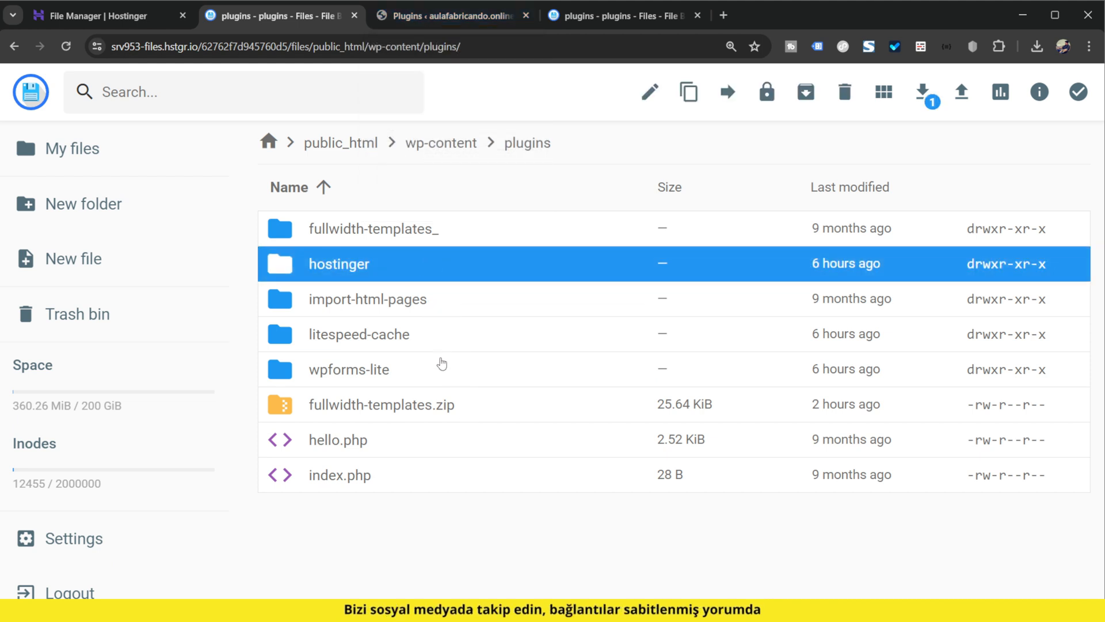
click(511, 17)
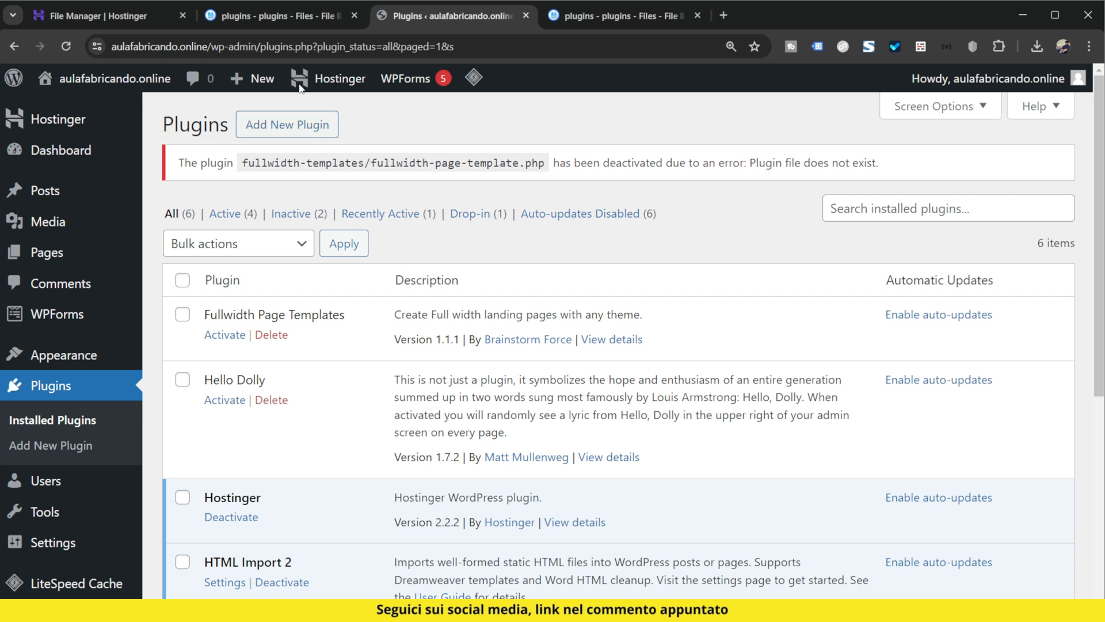
Return to the plugins folder in the File Manager and rename fullwidth-templates_ back to fullwidth-templates.
click(292, 21)
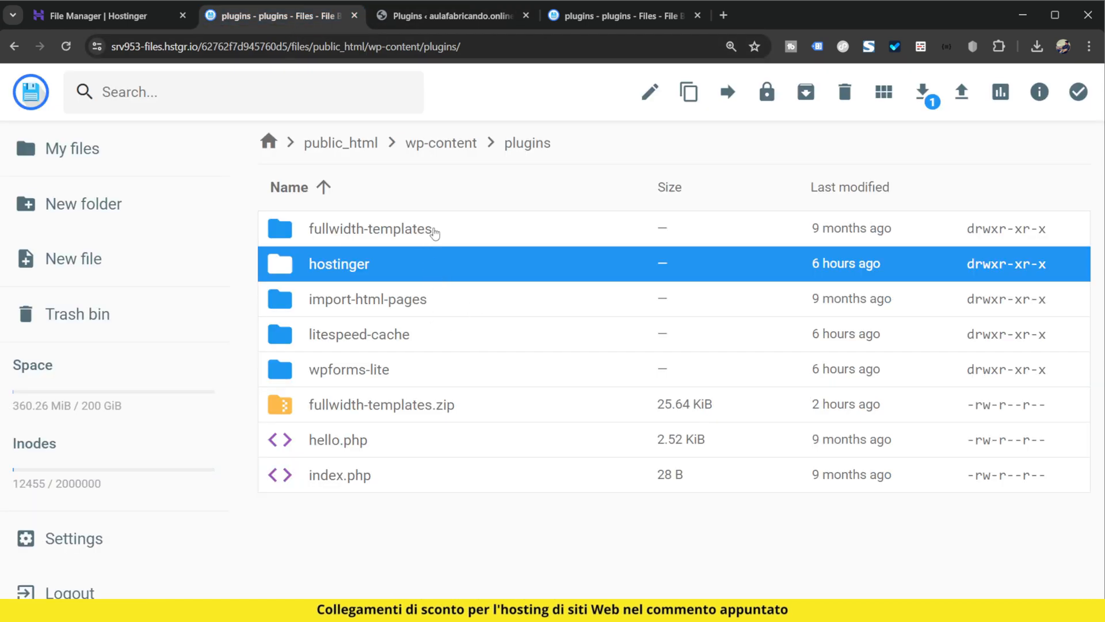
click(434, 230)
right_click(434, 229)
click(516, 291)
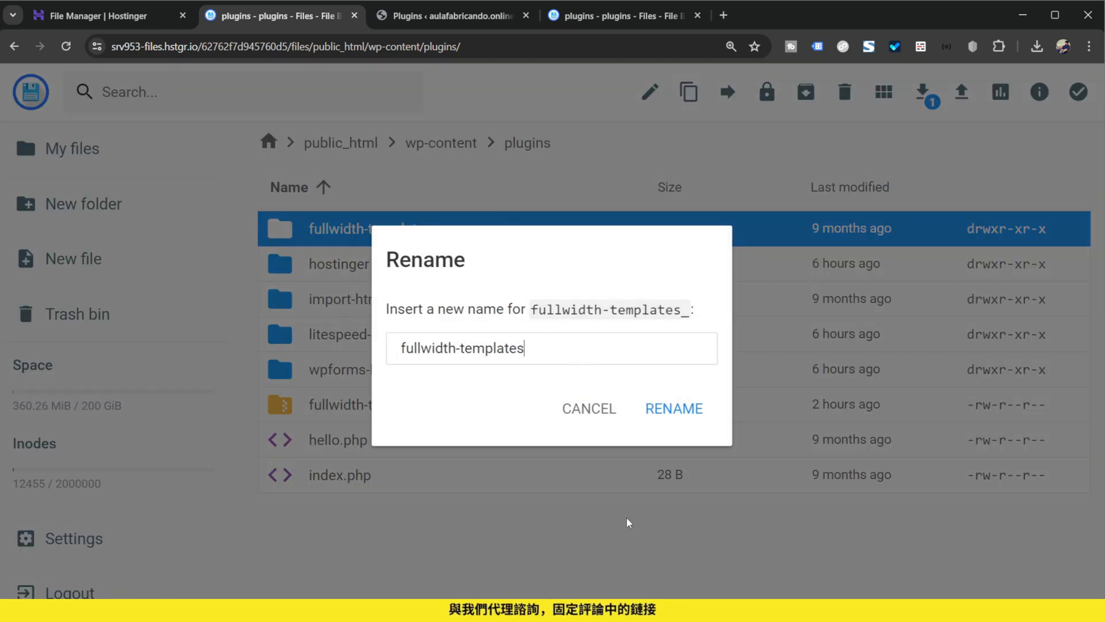
click(707, 421)
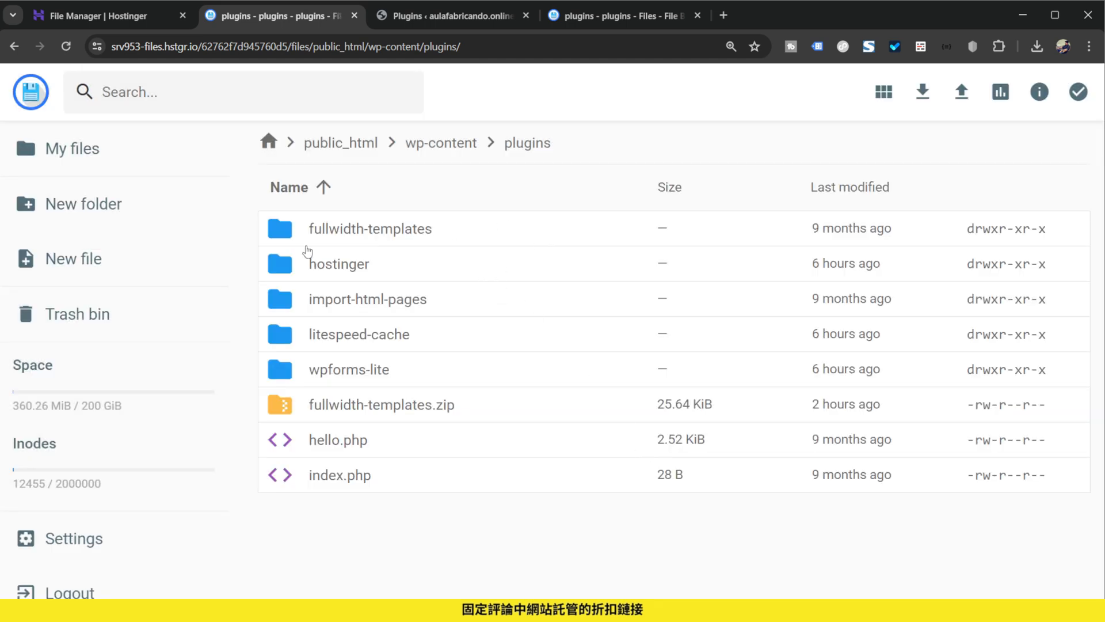
Reload the WordPress Plugins page and activate the Fullwidth Page Templates plugin.
click(472, 17)
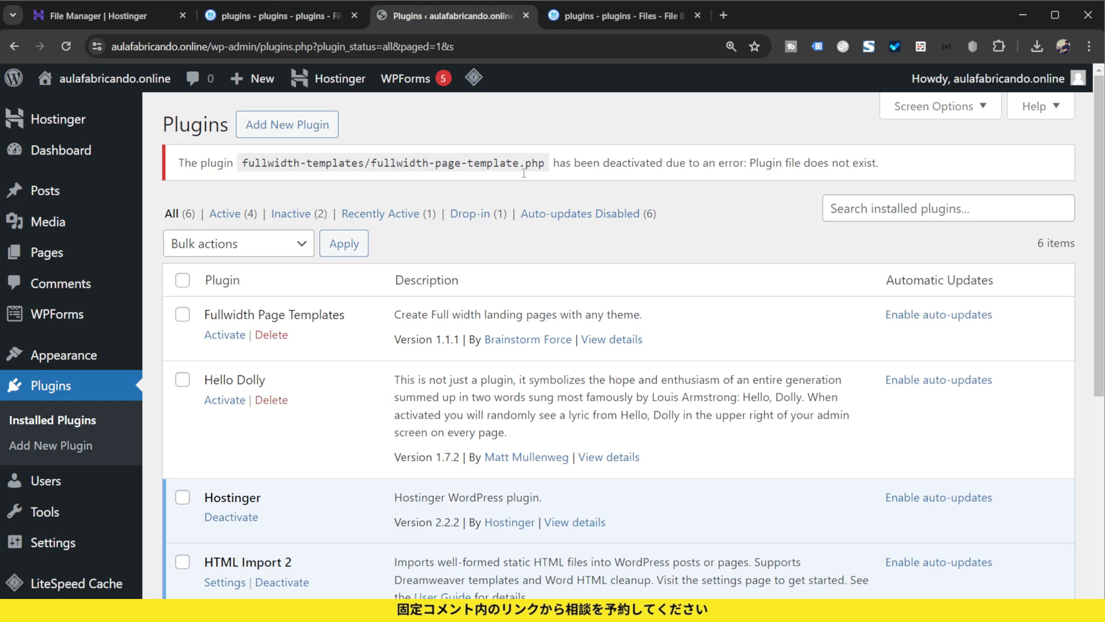
key(F5)
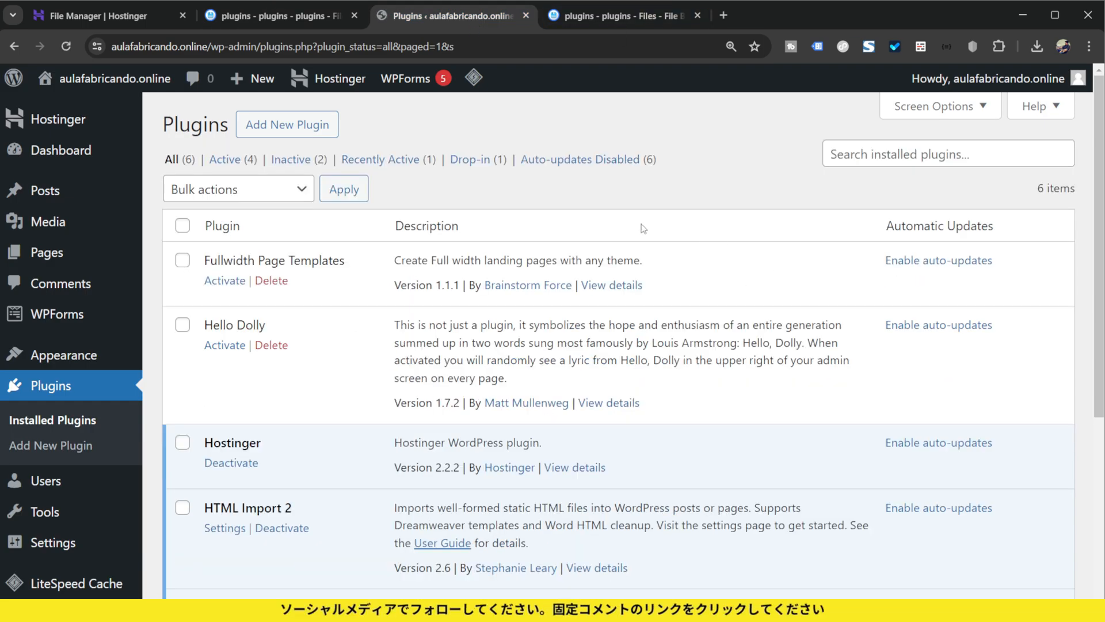
click(222, 281)
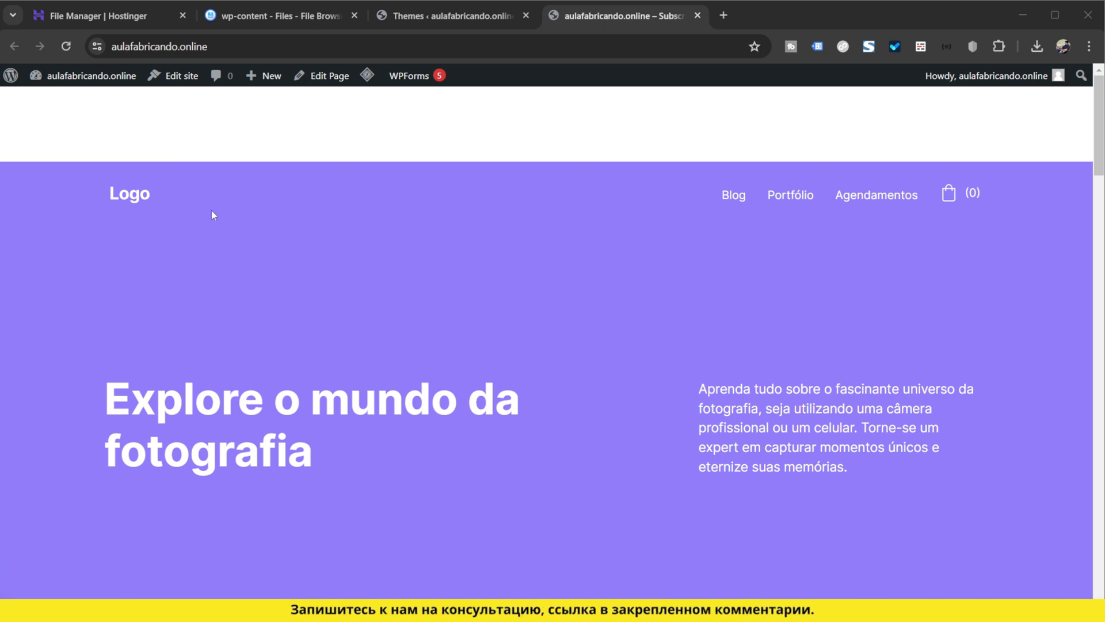
Delete the browser's stored data for aulafabricando.online, reset the site's permissions and close the browser settings.
click(98, 46)
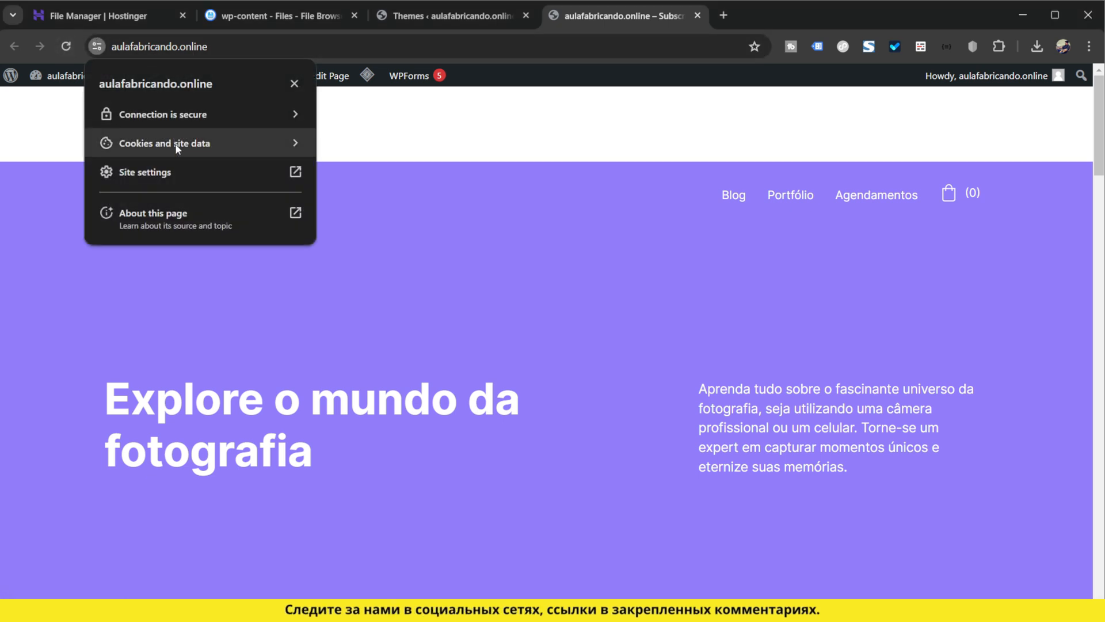
click(170, 175)
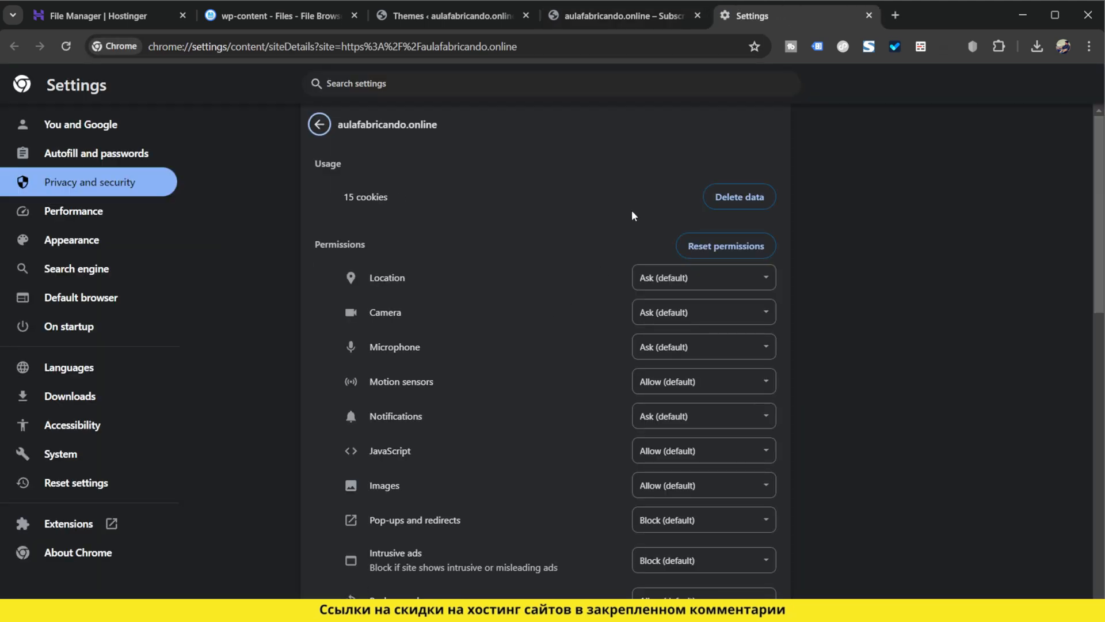
click(746, 204)
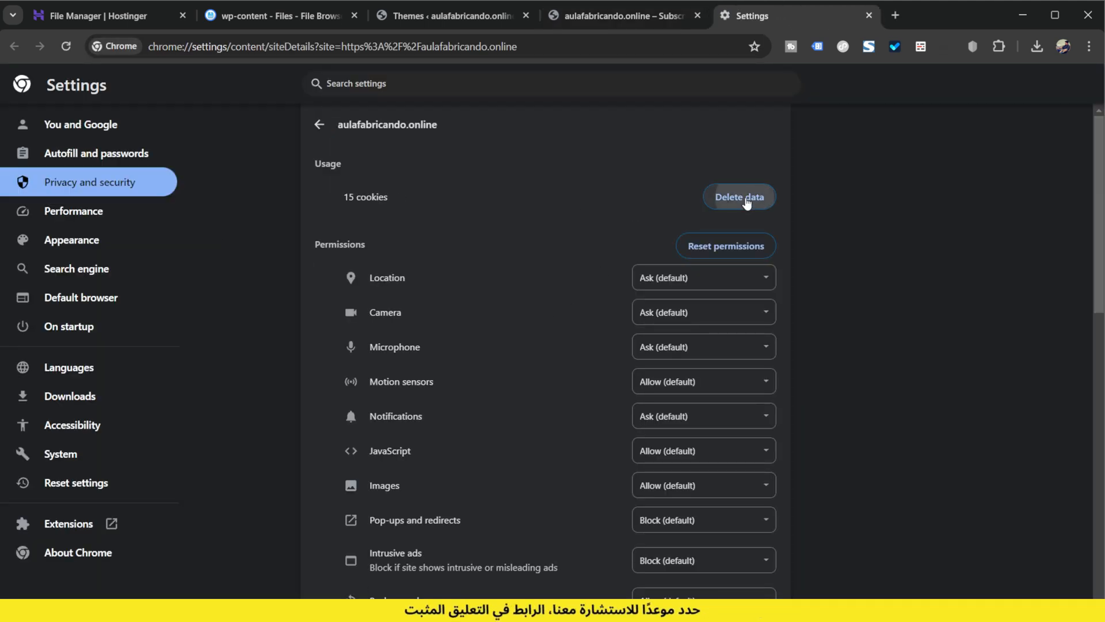
click(707, 397)
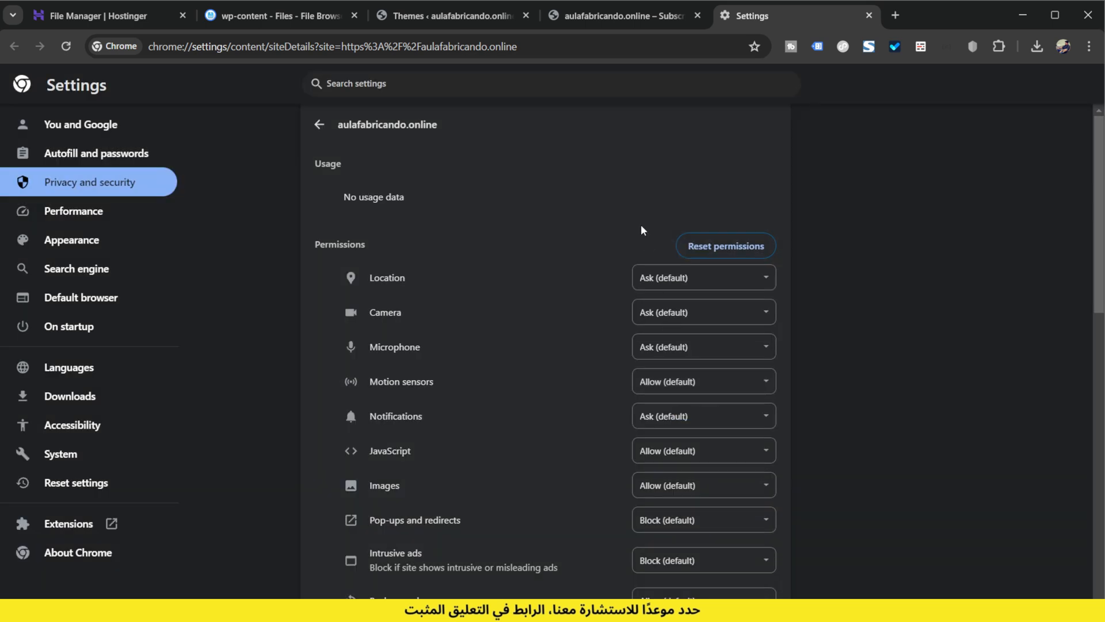
click(701, 245)
click(703, 357)
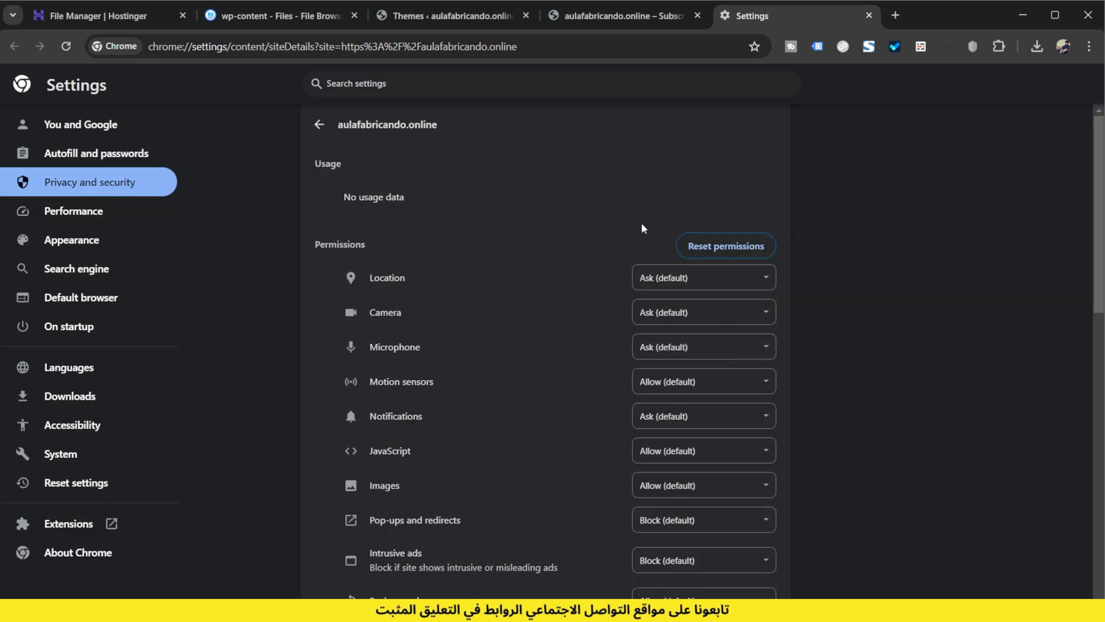
click(868, 16)
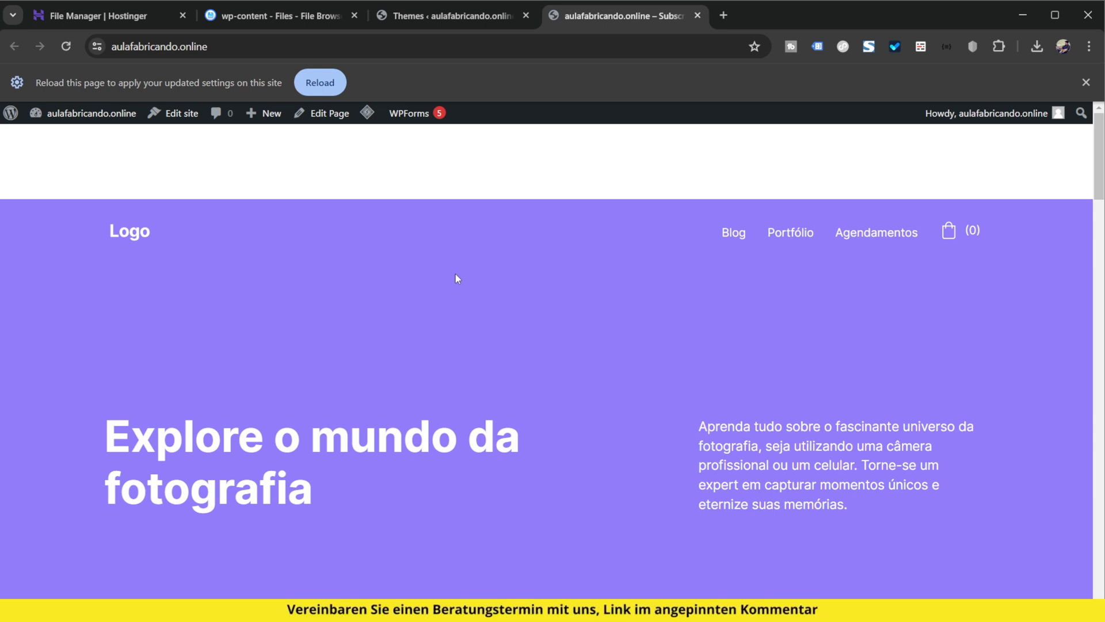
Reload the aulafabricando.online home page and look through its sections to check how they load.
key(F5)
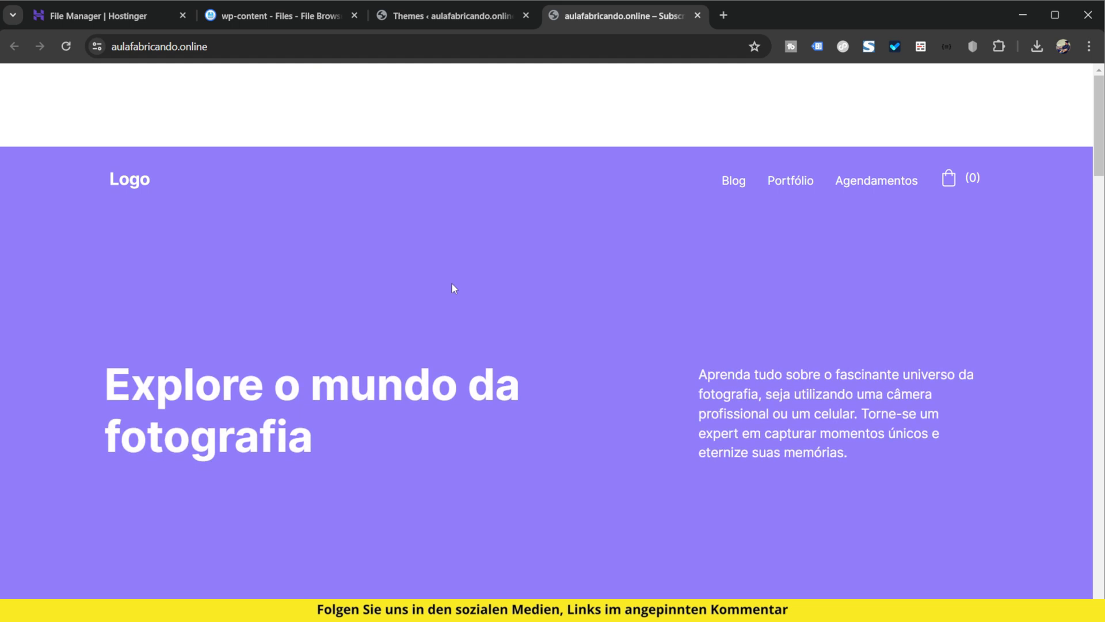
scroll(453, 299, down, 8)
scroll(455, 311, up, 4)
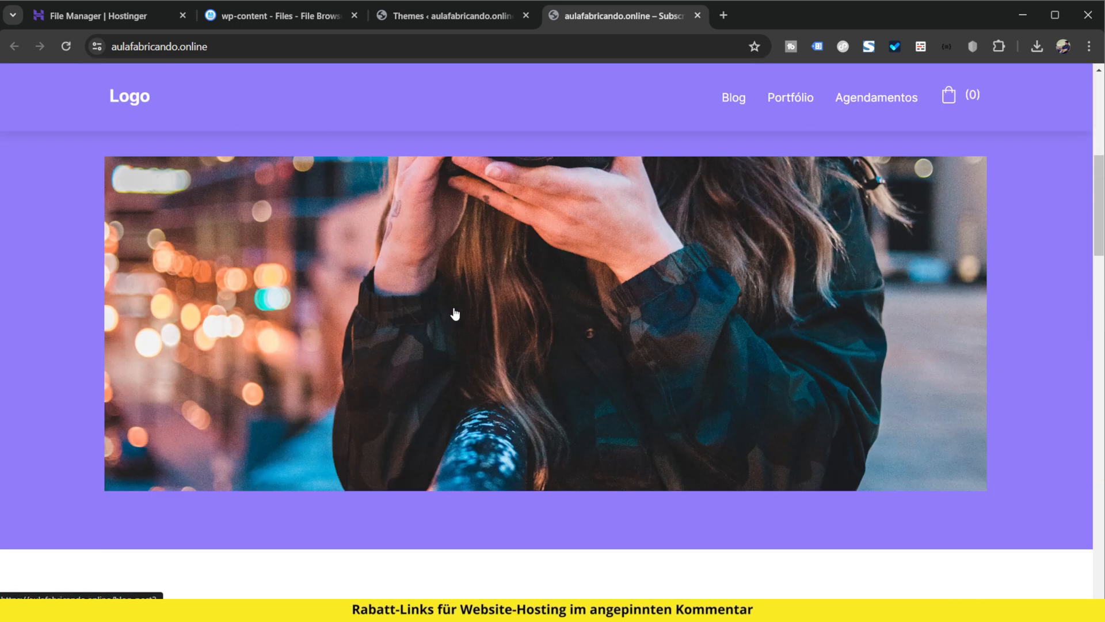
scroll(455, 313, up, 5)
scroll(457, 312, down, 10)
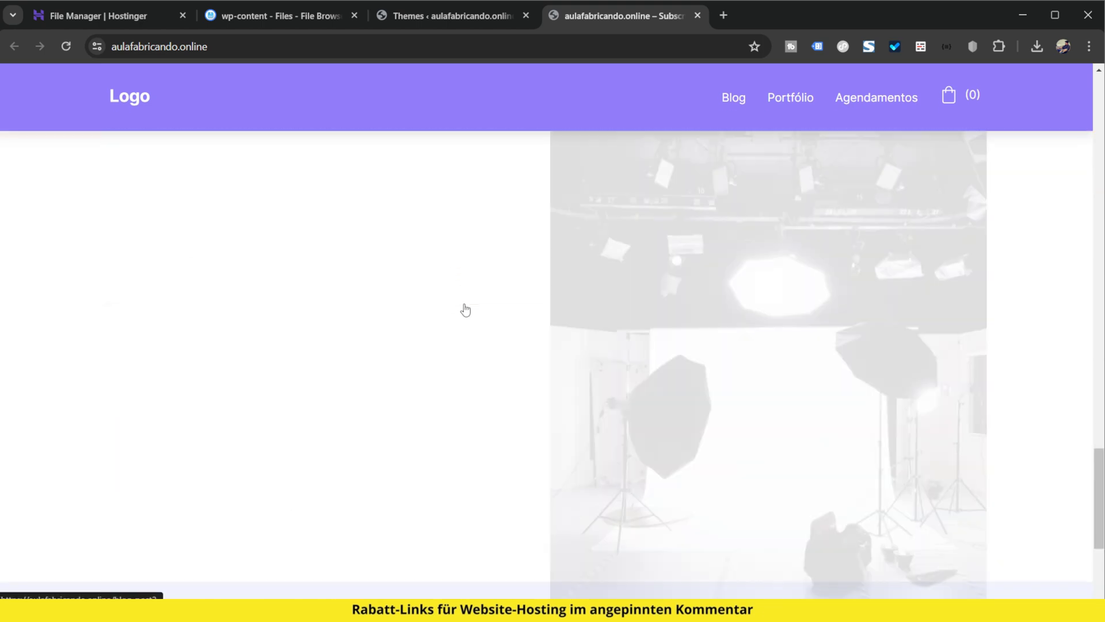
scroll(464, 314, down, 5)
scroll(481, 340, up, 8)
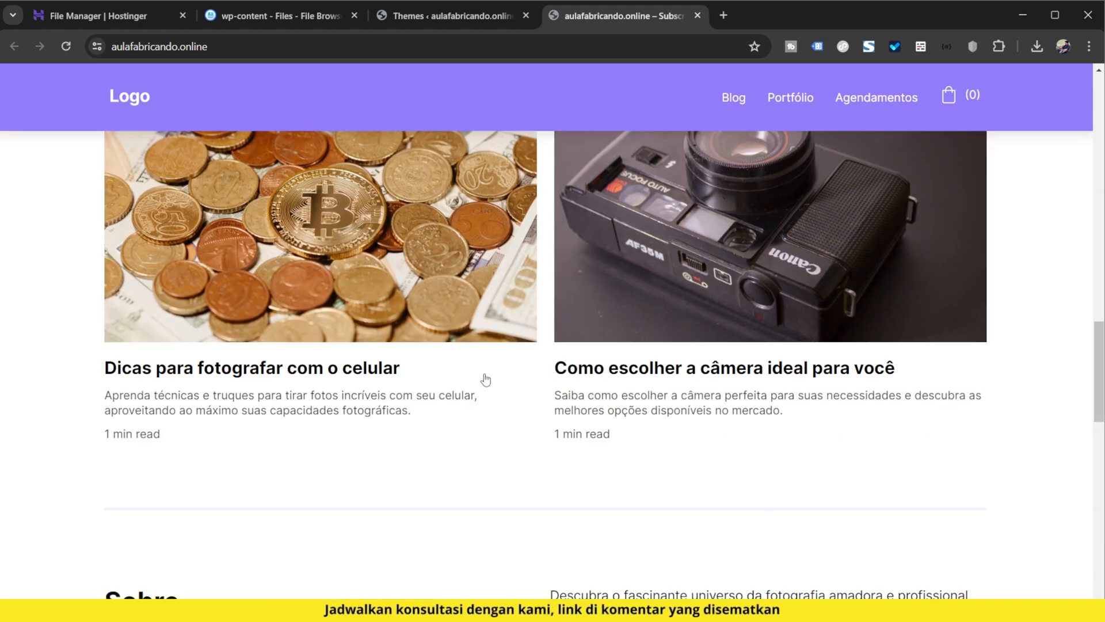
scroll(483, 382, up, 10)
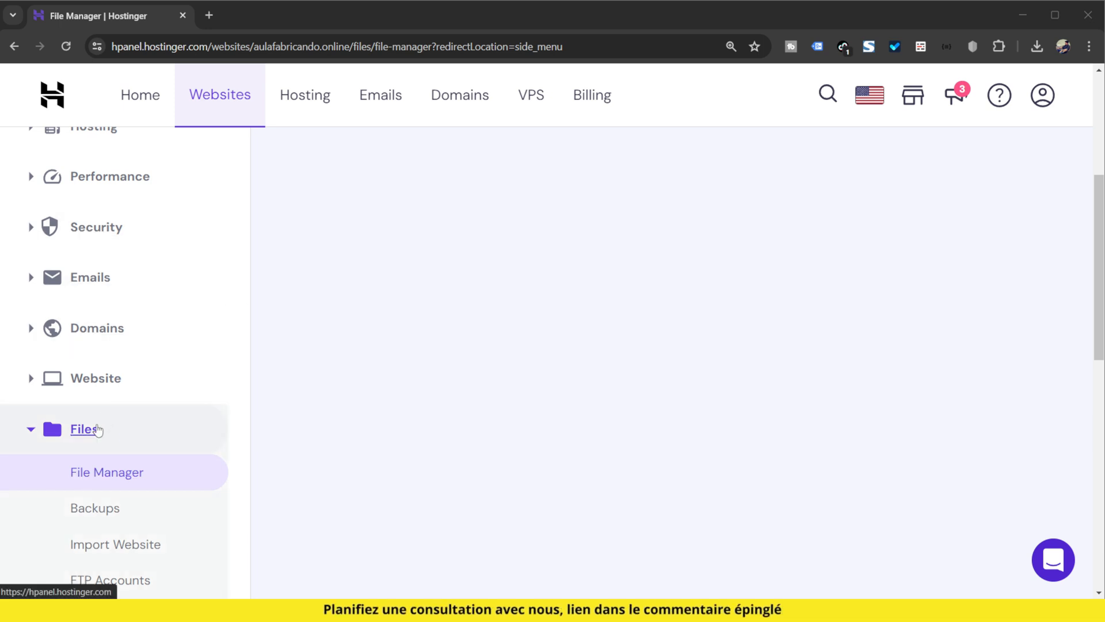
Open the aulafabricando.online files from the Hostinger File Manager in a new tab and go to the public_html/wp-includes folder.
middle_click(111, 469)
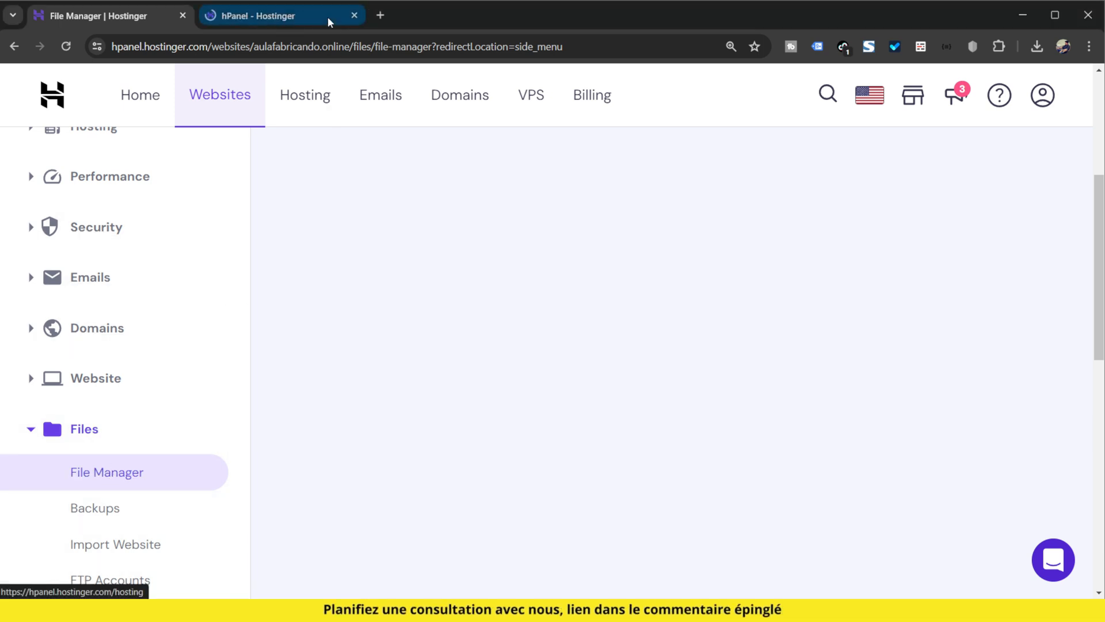
click(292, 14)
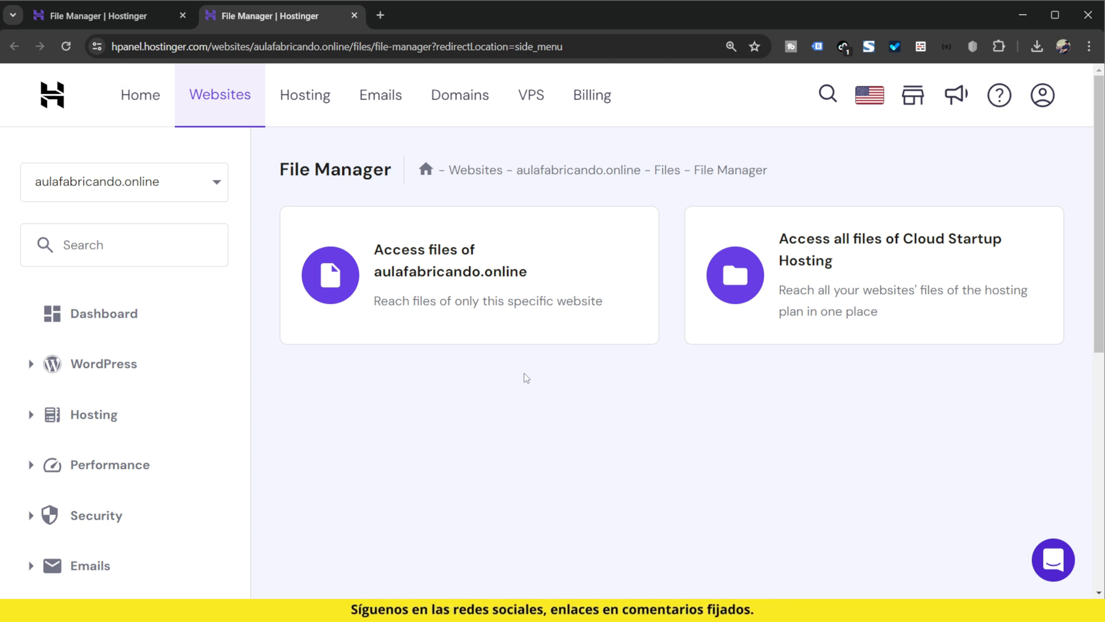
click(459, 271)
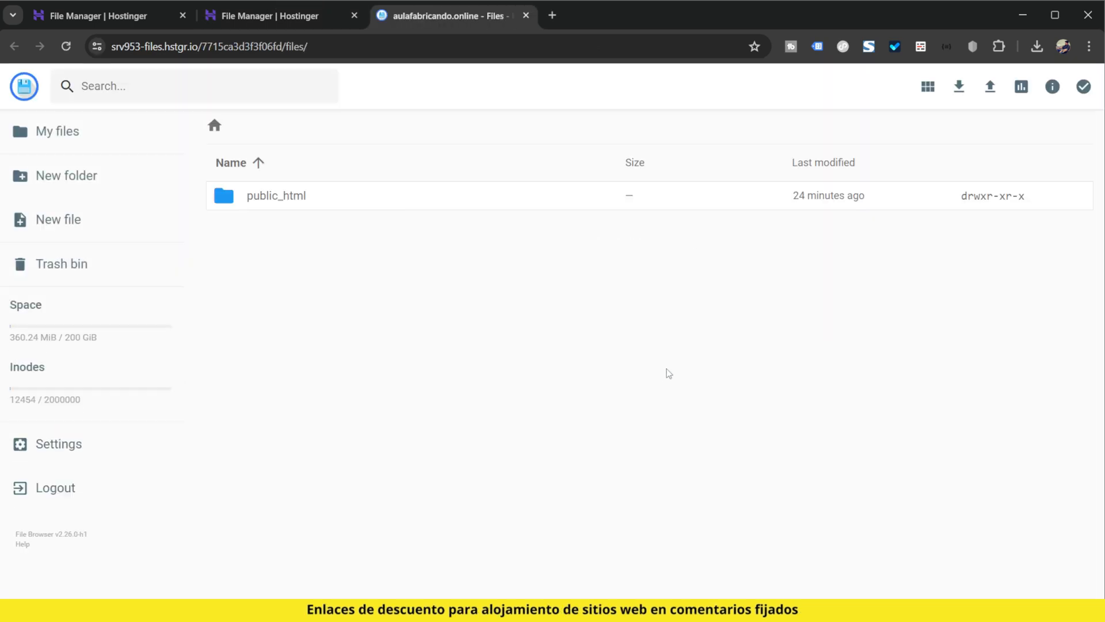
double_click(282, 197)
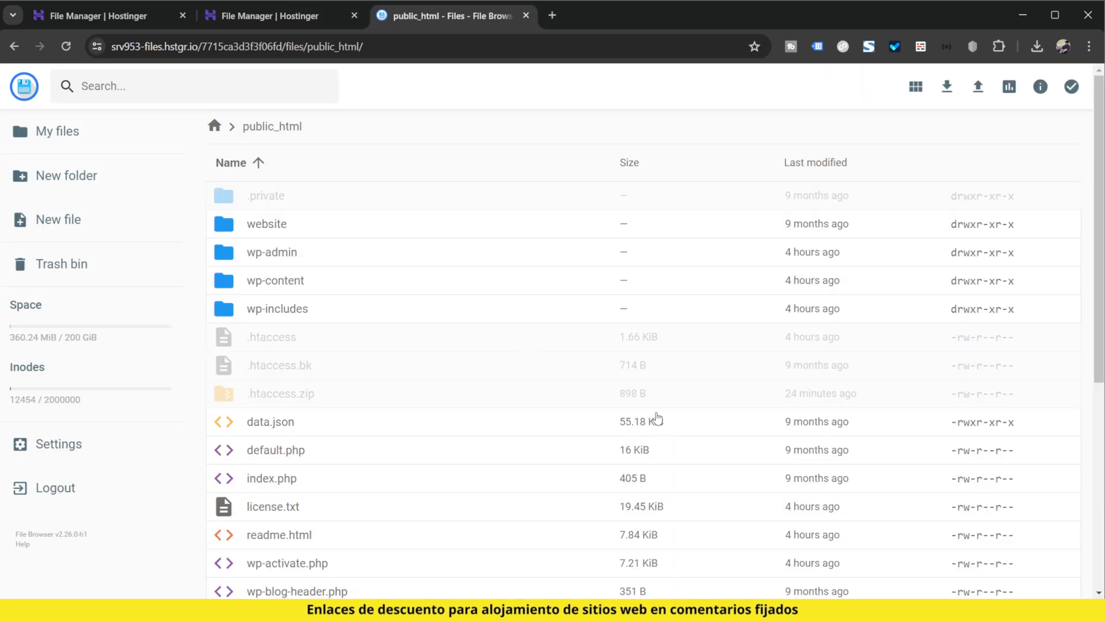
double_click(300, 307)
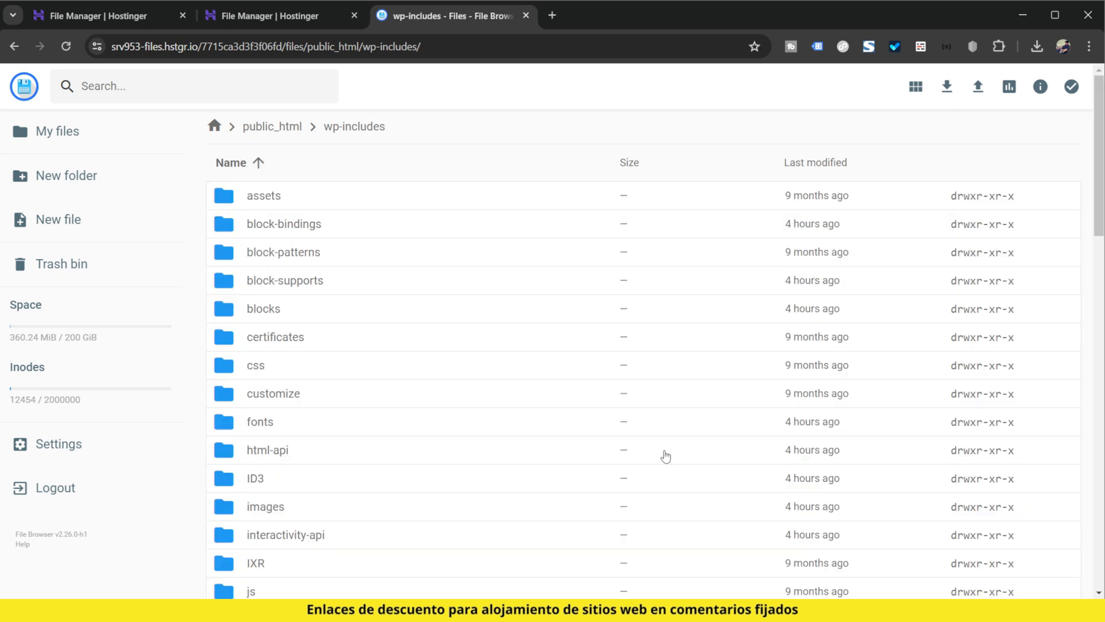
Find default-constants.php in the wp-includes folder and open it for editing.
scroll(392, 375, down, 20)
scroll(392, 377, down, 15)
scroll(391, 396, down, 20)
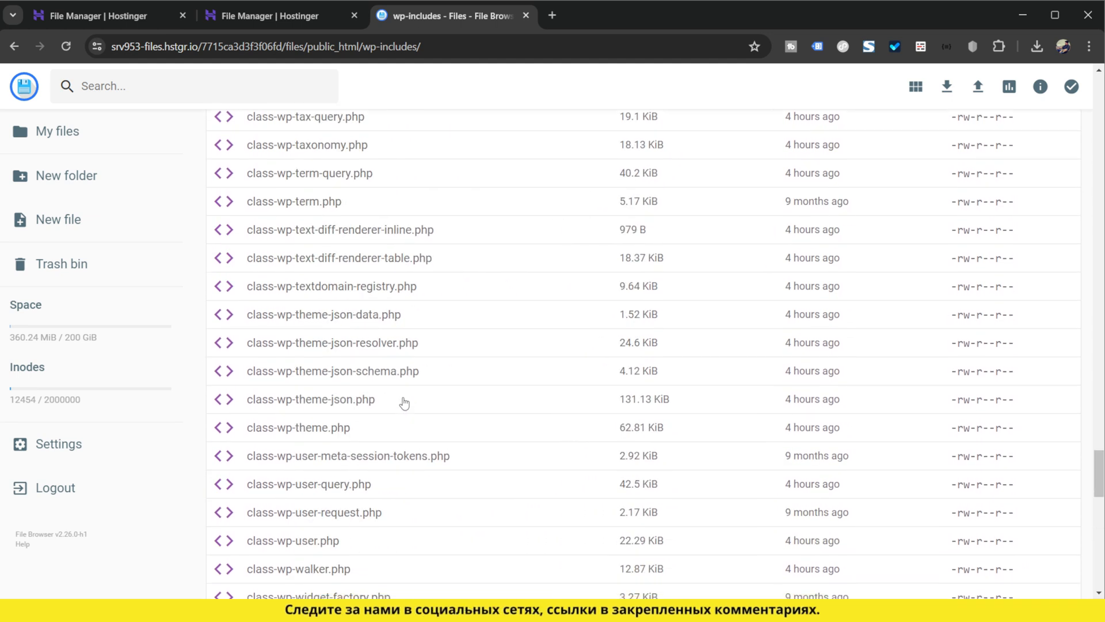
scroll(404, 403, down, 20)
scroll(406, 404, up, 4)
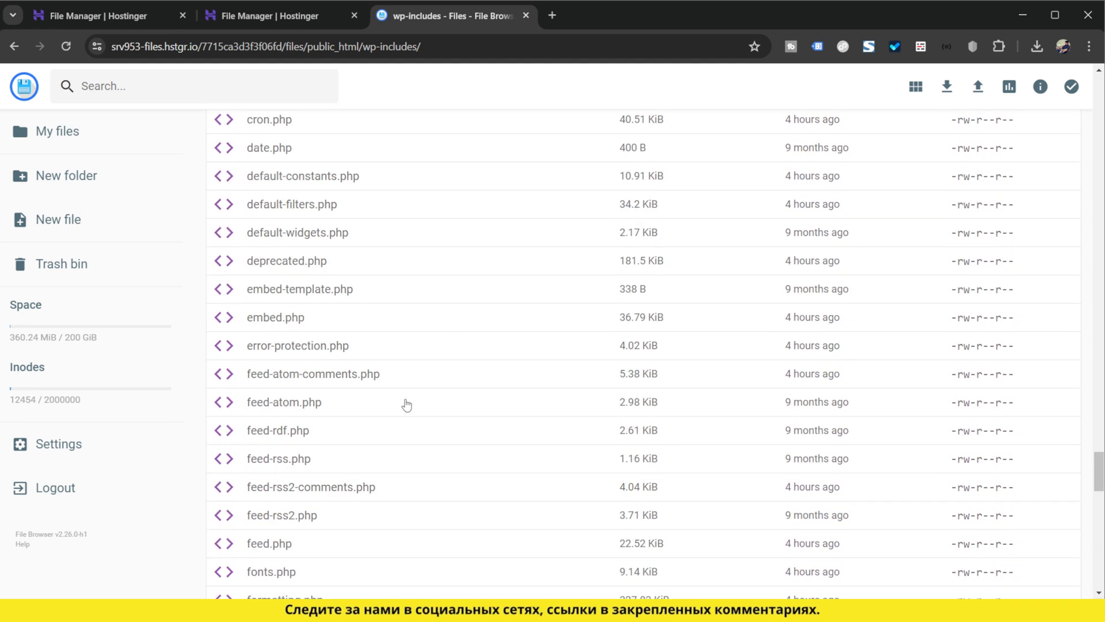
scroll(407, 405, up, 5)
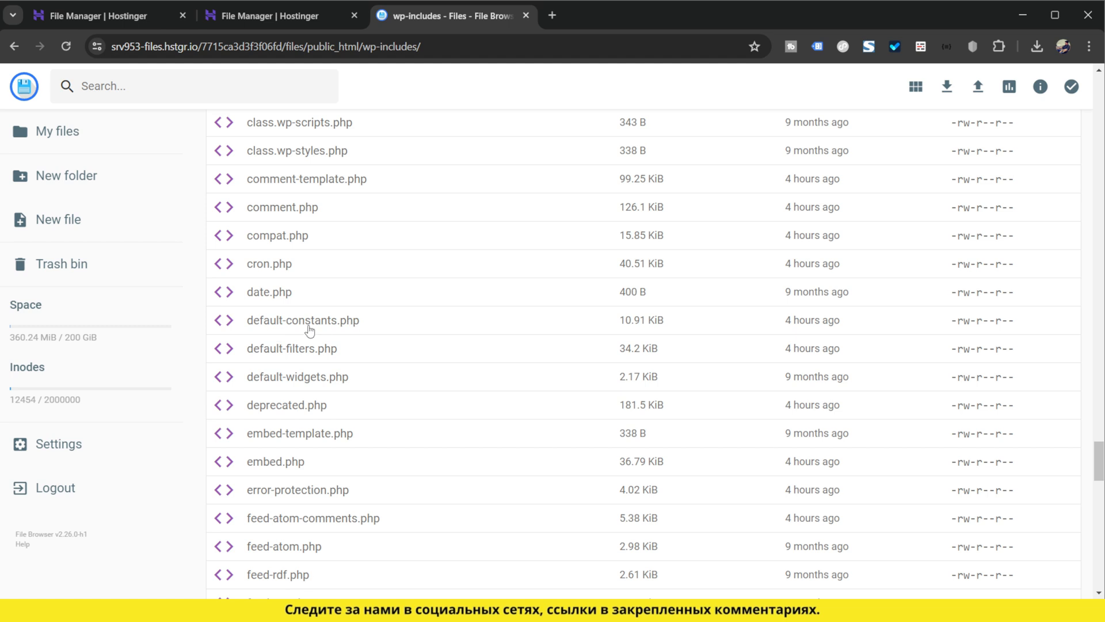
key(ctrl+plus)
key(ctrl+plus)
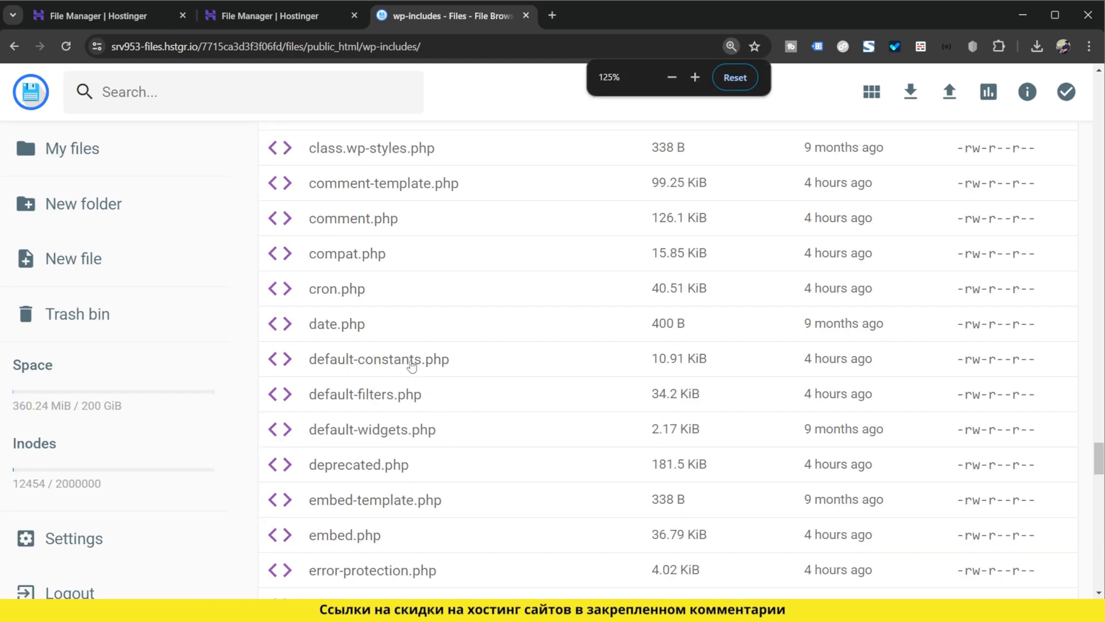
double_click(411, 365)
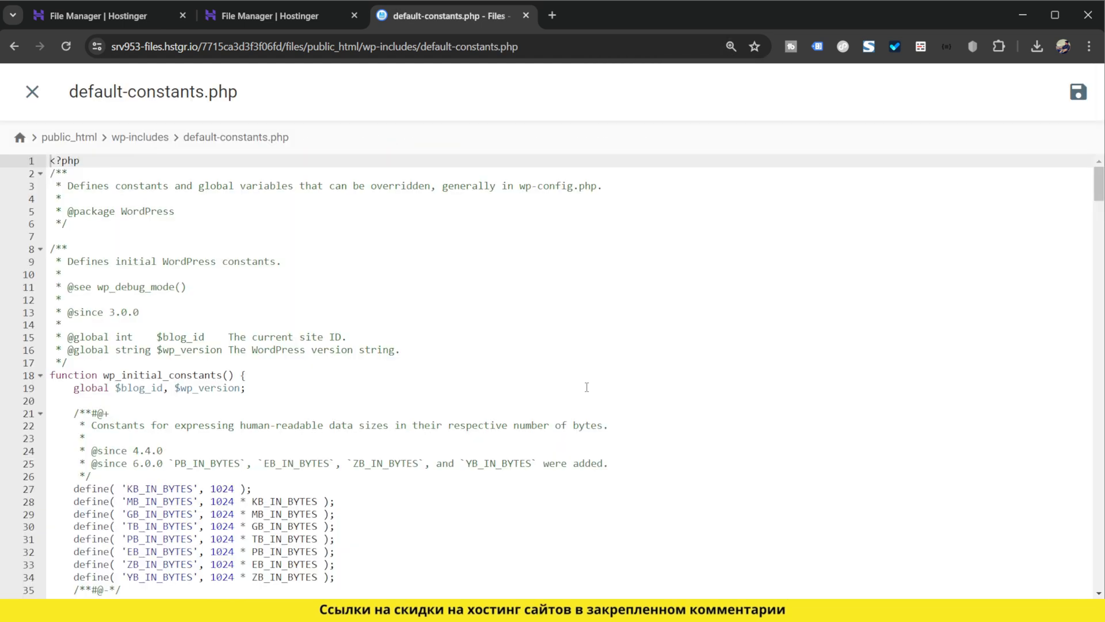
Set WP_MEMORY_LIMIT to 1024M in the is_multisite() branch of the memory limits section.
scroll(388, 360, down, 4)
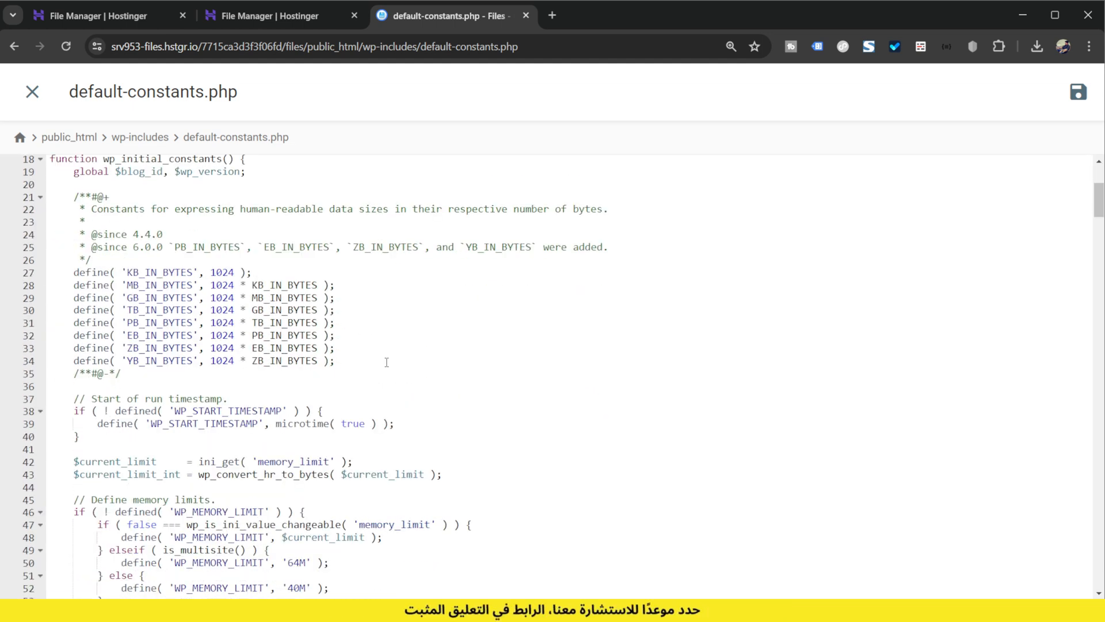
key(ctrl+plus)
key(ctrl+plus)
scroll(422, 367, down, 4)
scroll(422, 368, down, 2)
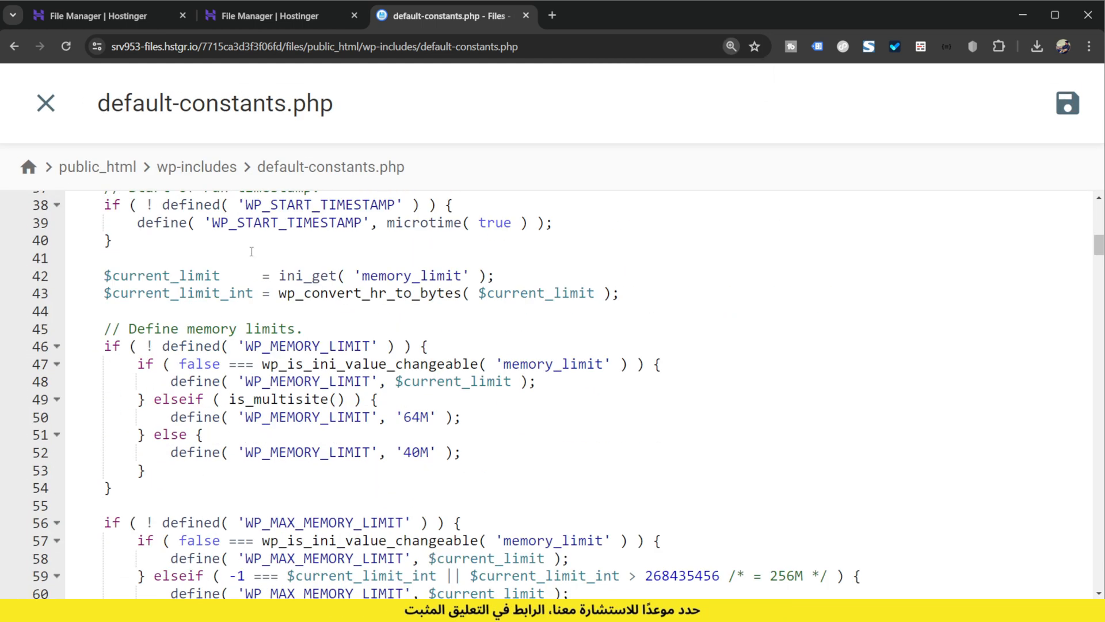
scroll(382, 459, down, 1)
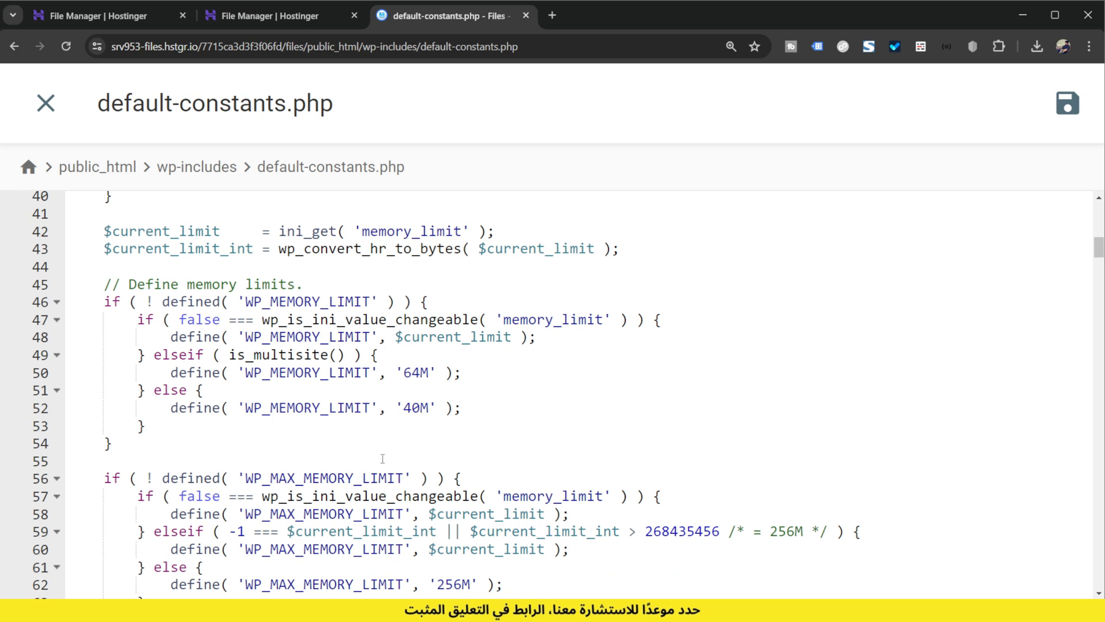
click(419, 372)
key(BackSpace)
key(BackSpace)
text(1024)
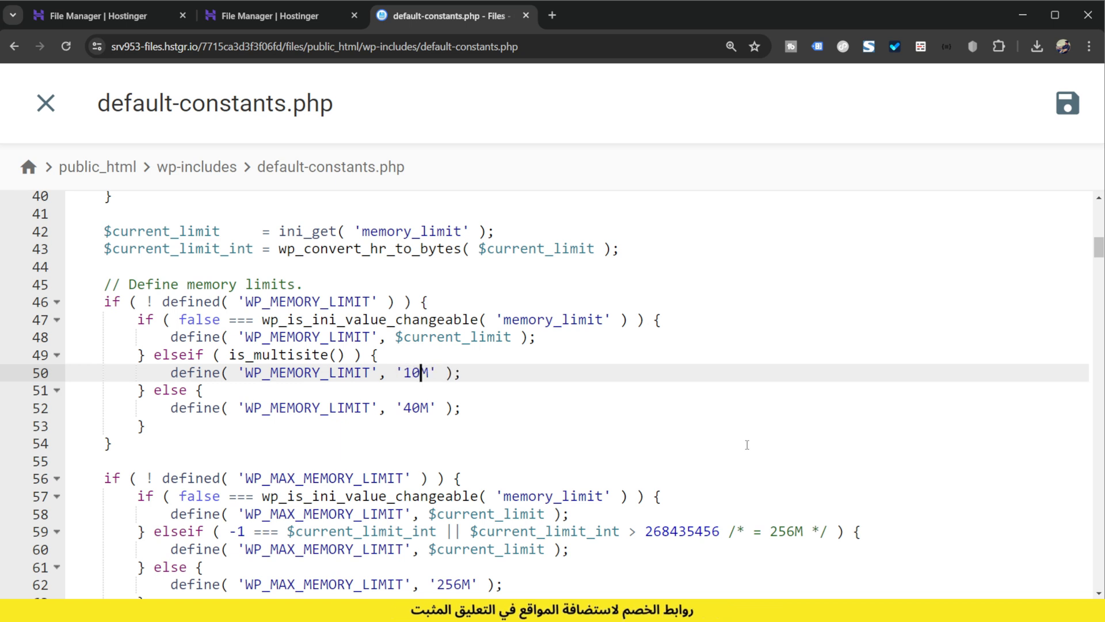
Set WP_MEMORY_LIMIT to 1024M in the else branch below the multisite definition.
click(421, 408)
key(BackSpace)
key(BackSpace)
text(102)
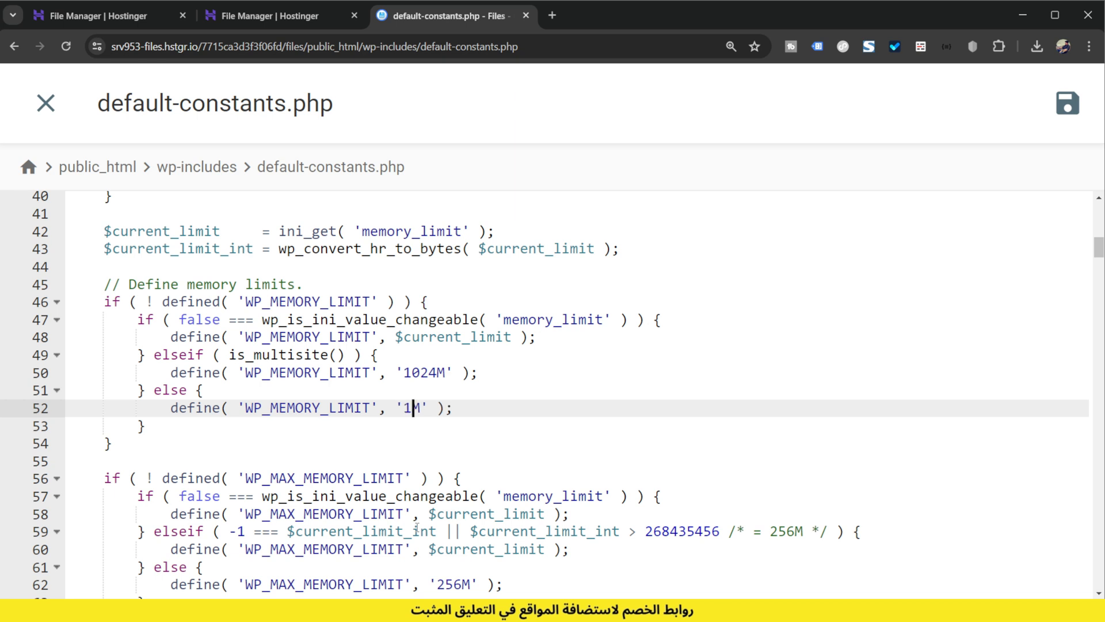
text(4)
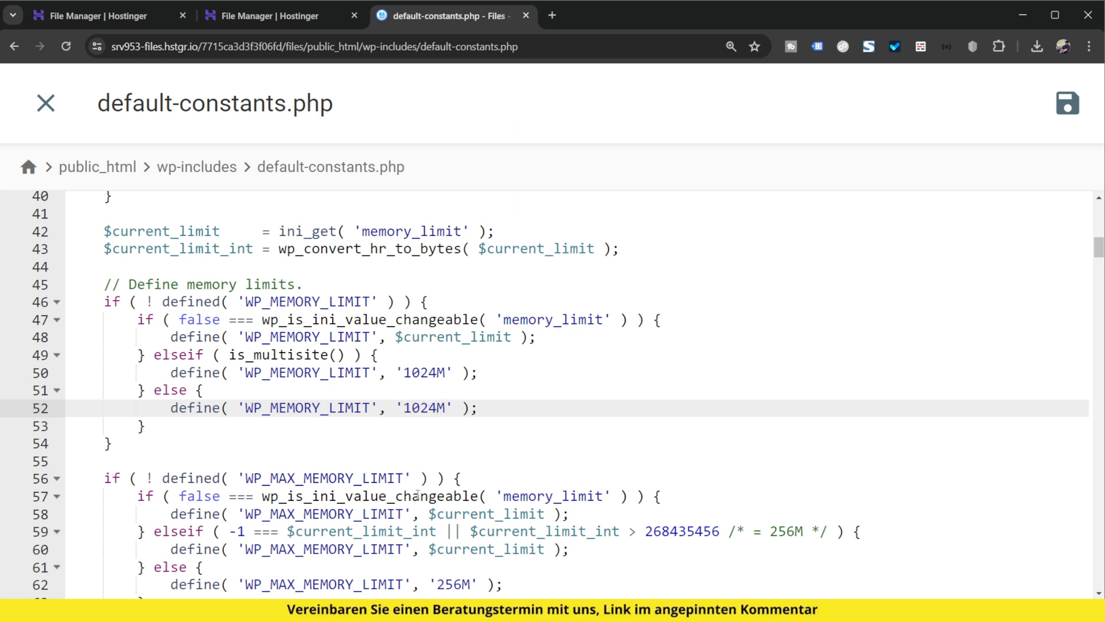
Set WP_MAX_MEMORY_LIMIT to 1024M in its else branch and save default-constants.php.
scroll(465, 233, down, 2)
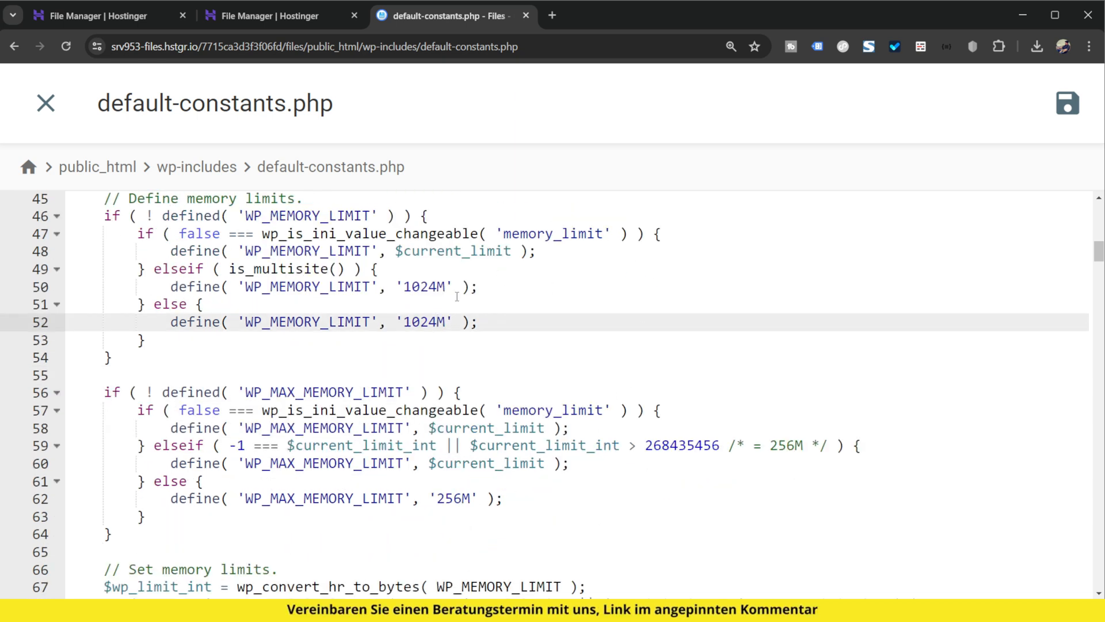
double_click(449, 498)
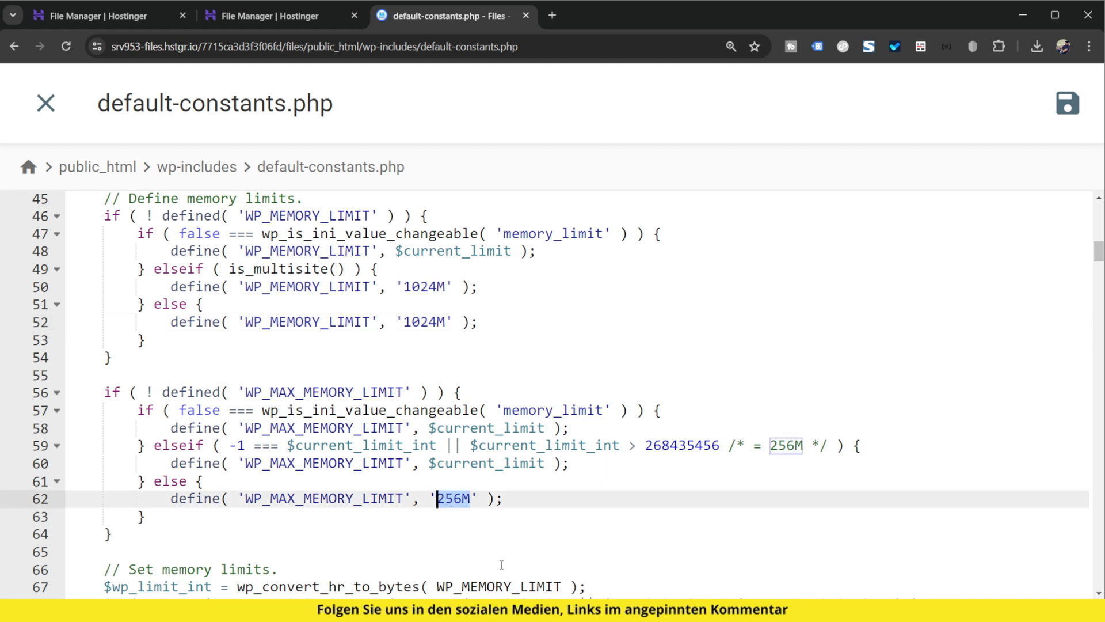
click(464, 498)
key(BackSpace)
key(BackSpace)
key(BackSpace)
text(1024)
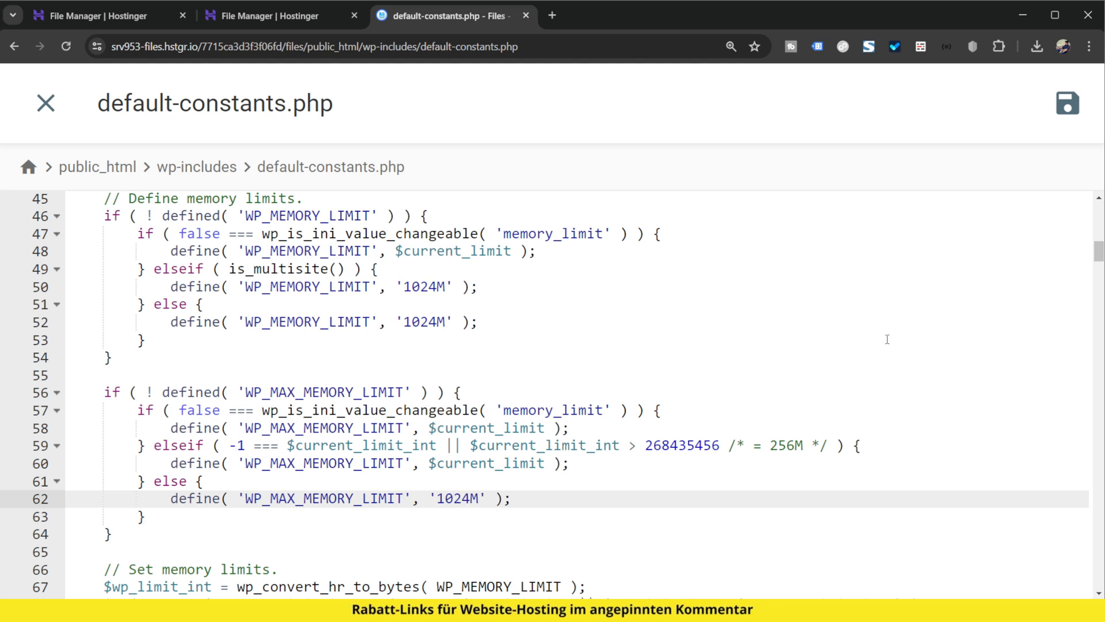
click(1073, 120)
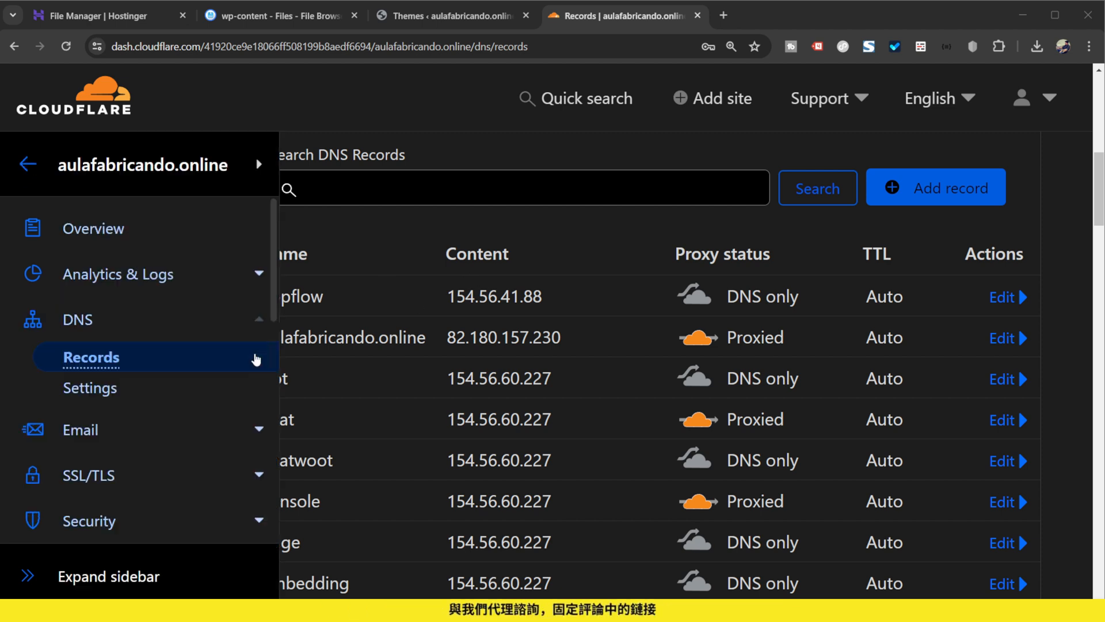
In Cloudflare, switch the aulafabricando.online A record's proxy status from Proxied to DNS only and save the record.
click(1004, 338)
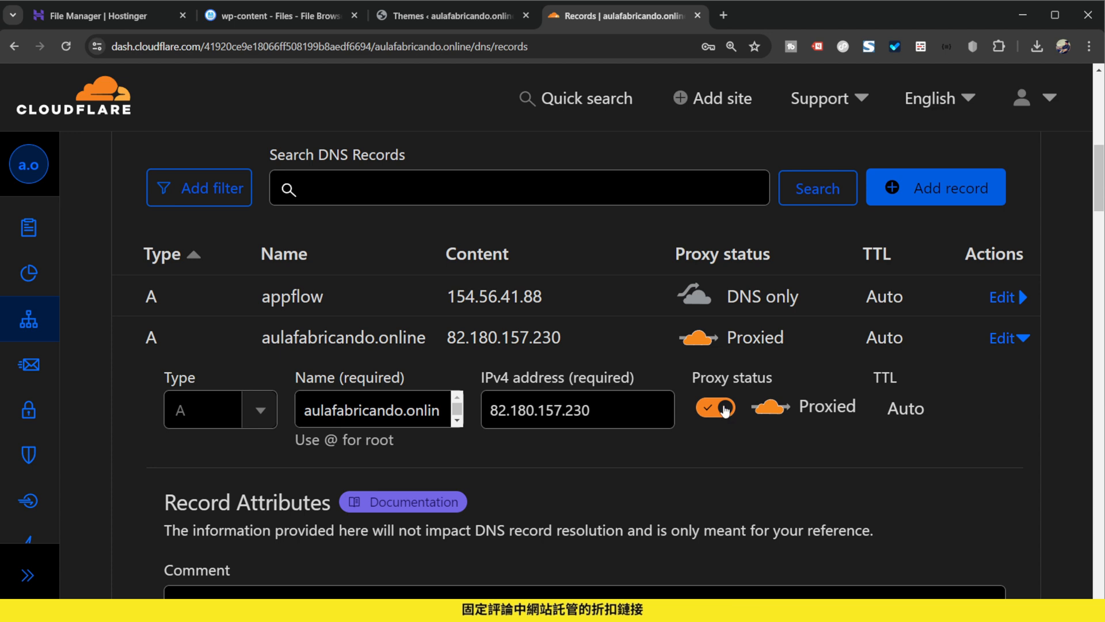
click(722, 412)
scroll(857, 435, down, 5)
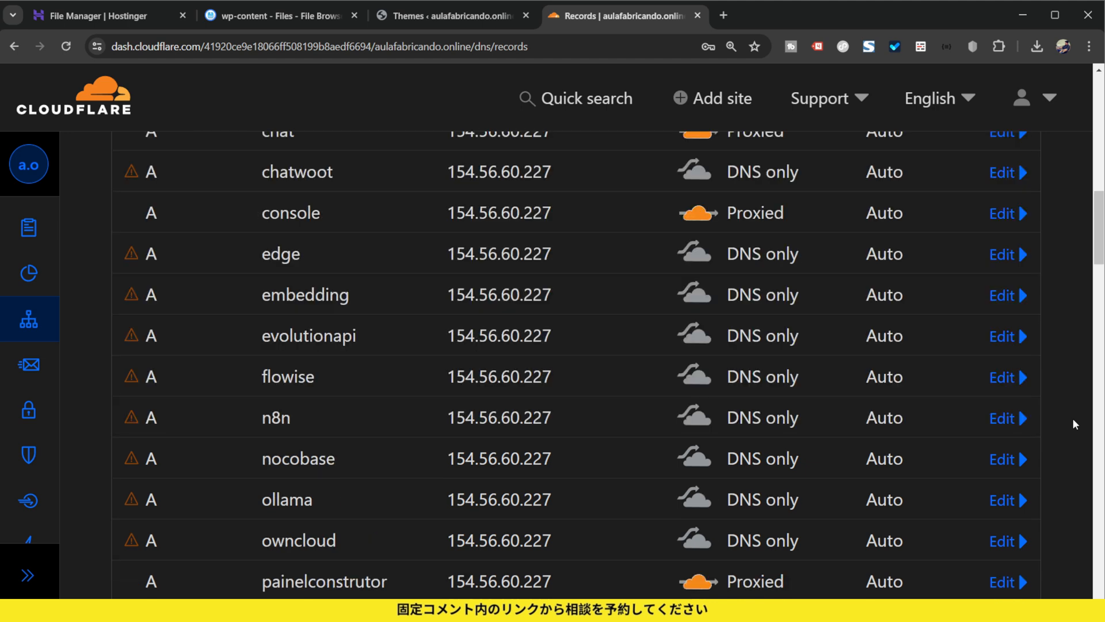
scroll(1073, 420, up, 1)
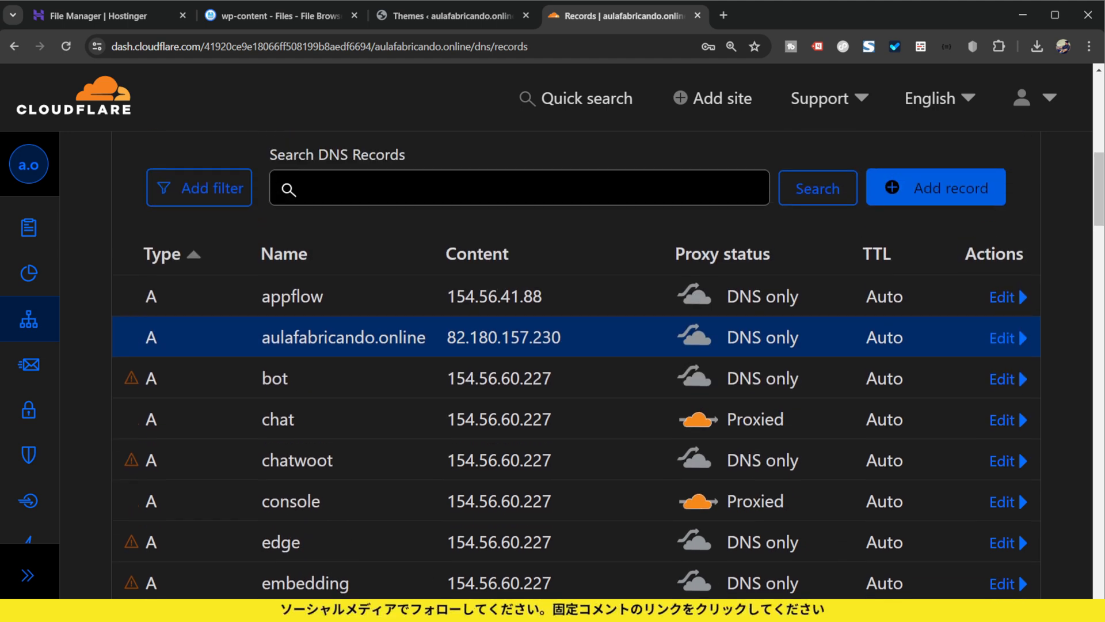
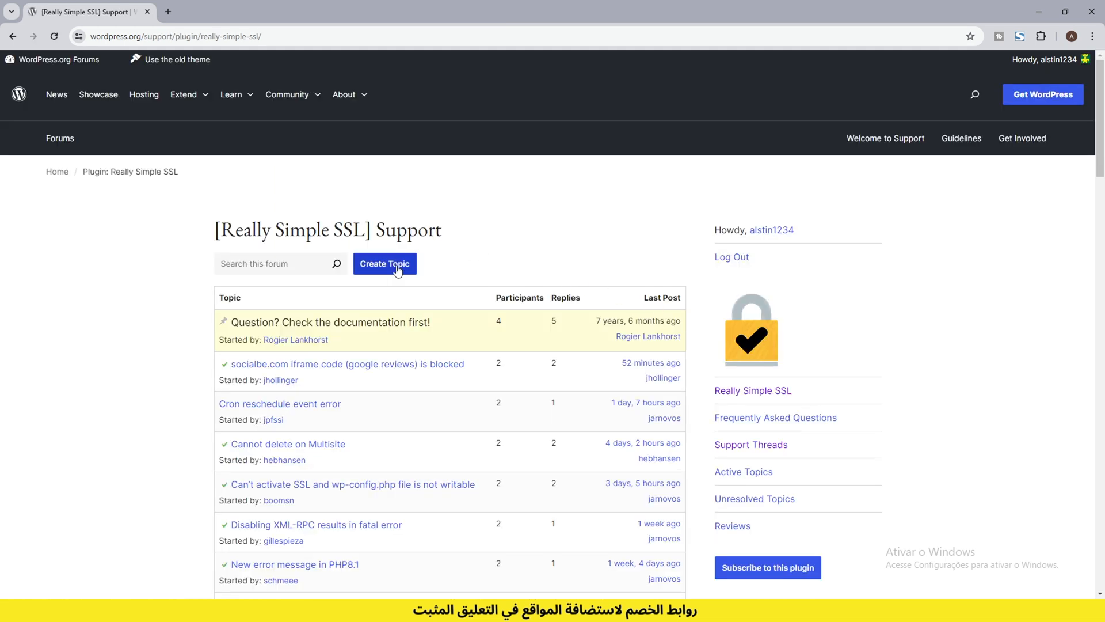
click(397, 265)
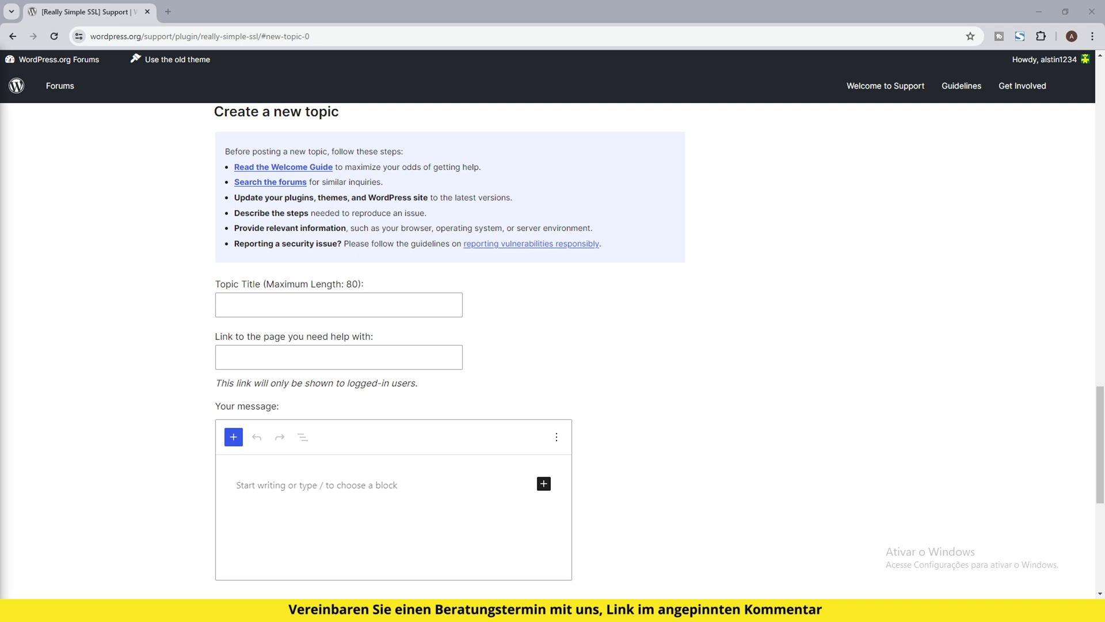
click(376, 300)
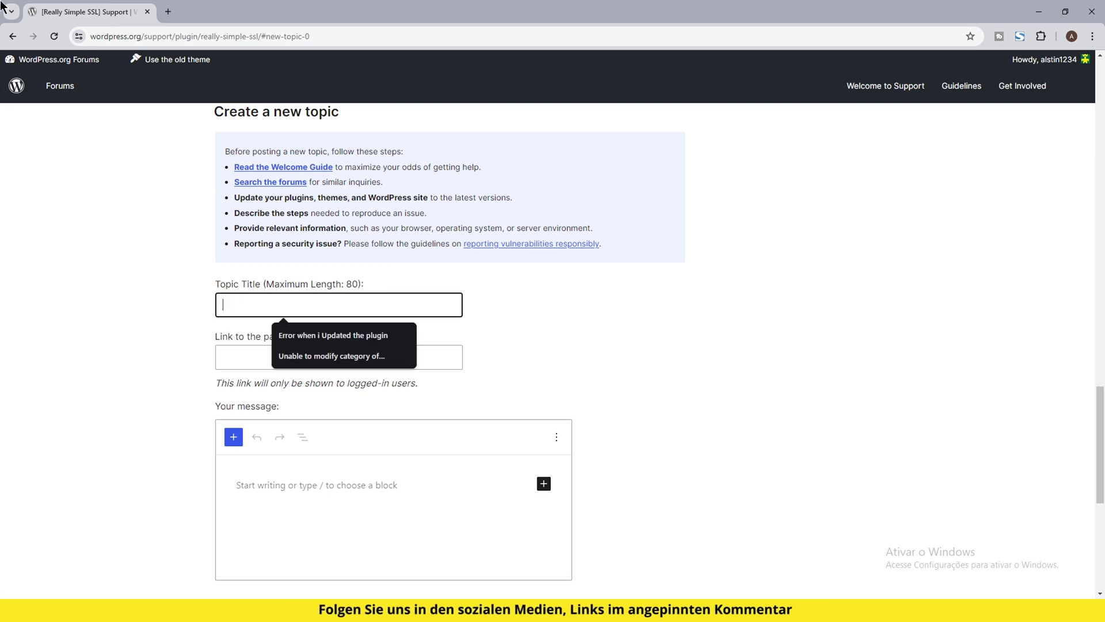
text(Error WP-Migration)
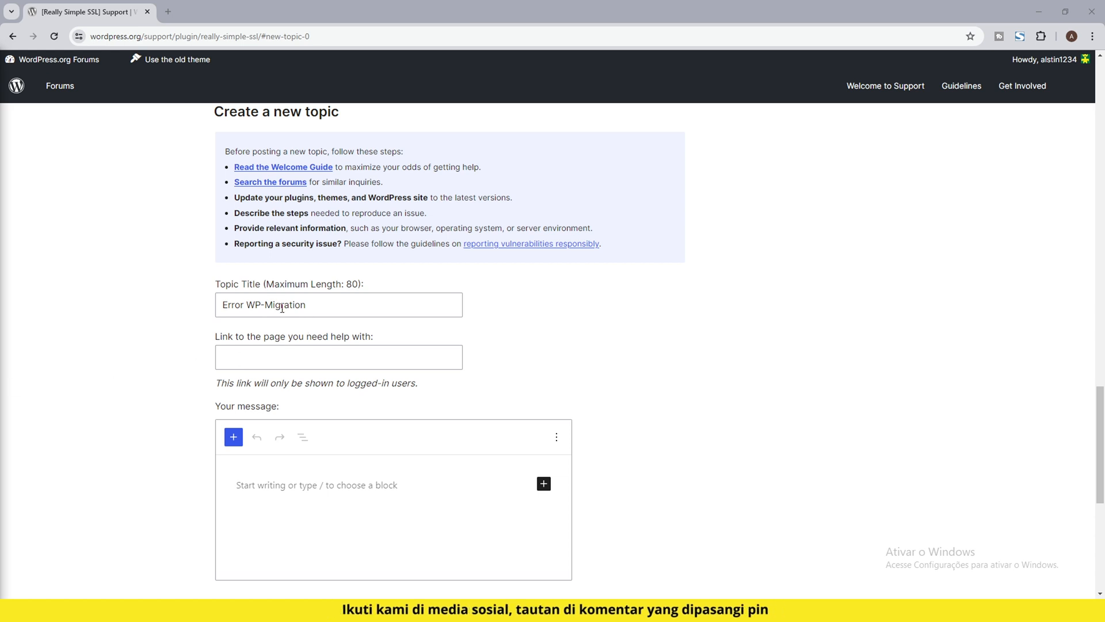
click(305, 349)
key(Down)
key(Return)
key(alt+Tab)
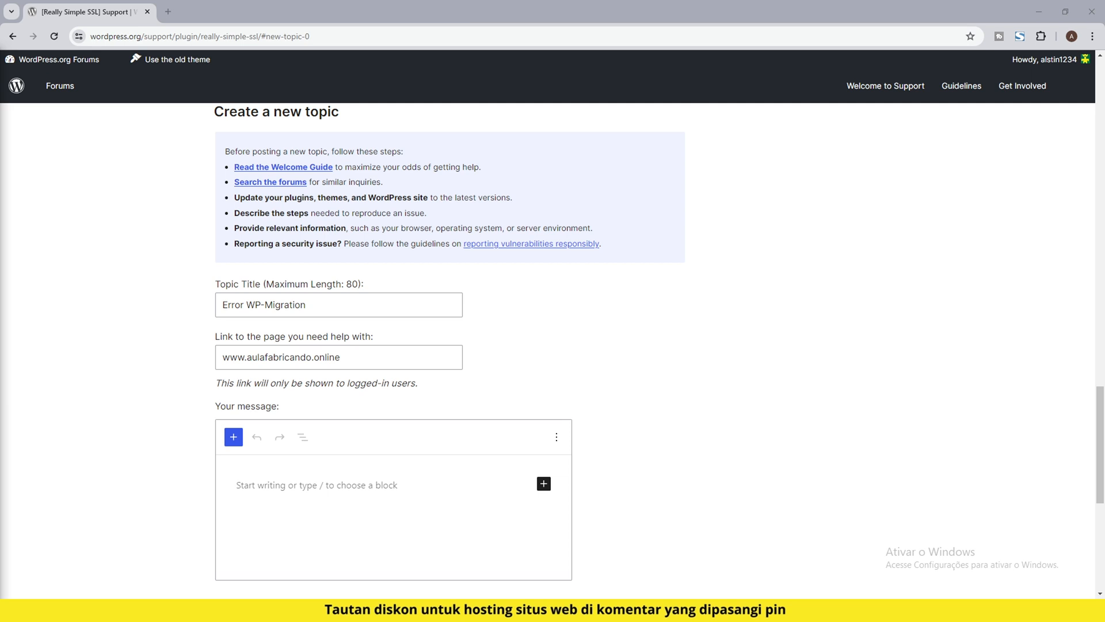
Insert message headings: My Environment, Hosting Company, PHP Version, WordPress Version, Plugin Version, Other Installed Plugins, Cache Plugin, wpDebug, How It Should Work, Error Found.
click(317, 484)
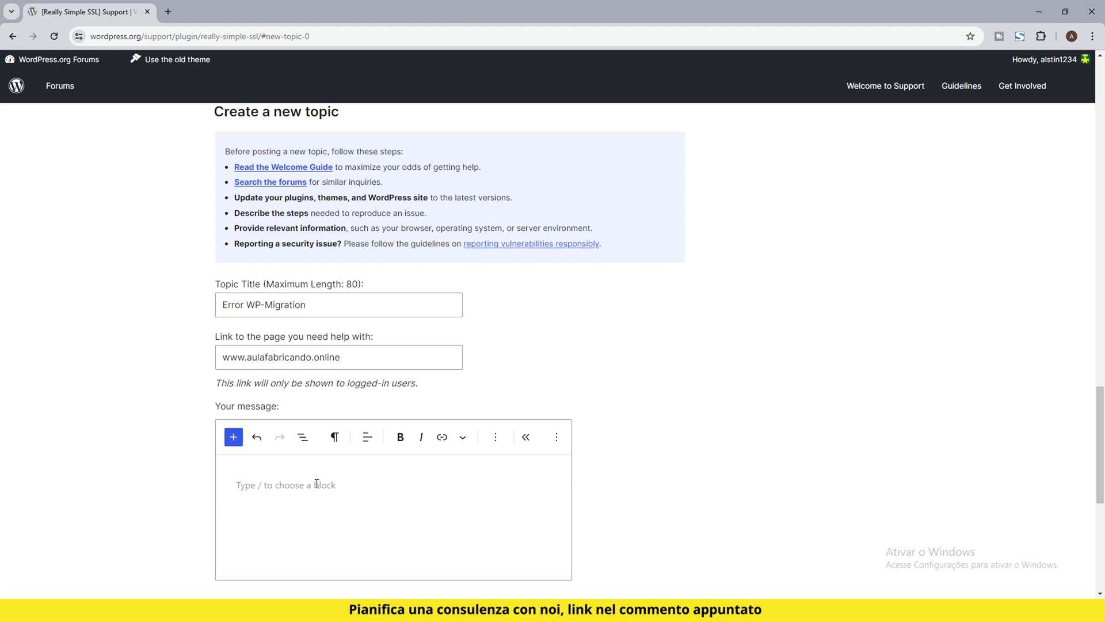
scroll(389, 375, down, 2)
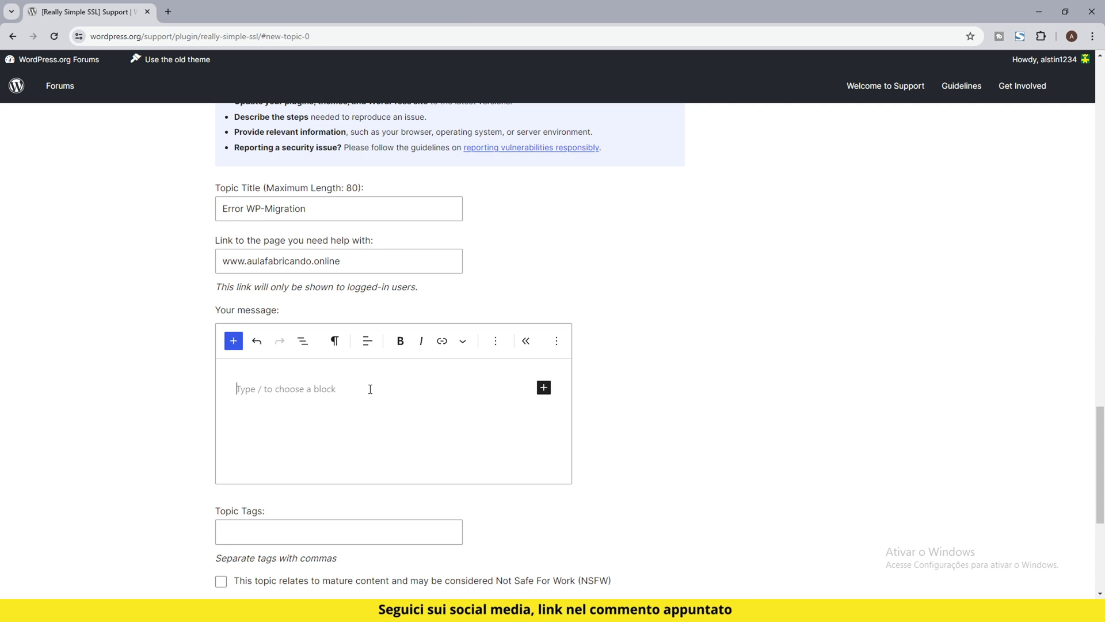
text(Hosting Company: PHP Version: WordPress Version: Plugin Version: Other Installed Plugins: Cache Plugin: wpDebug: How It Should Work: Error Found:)
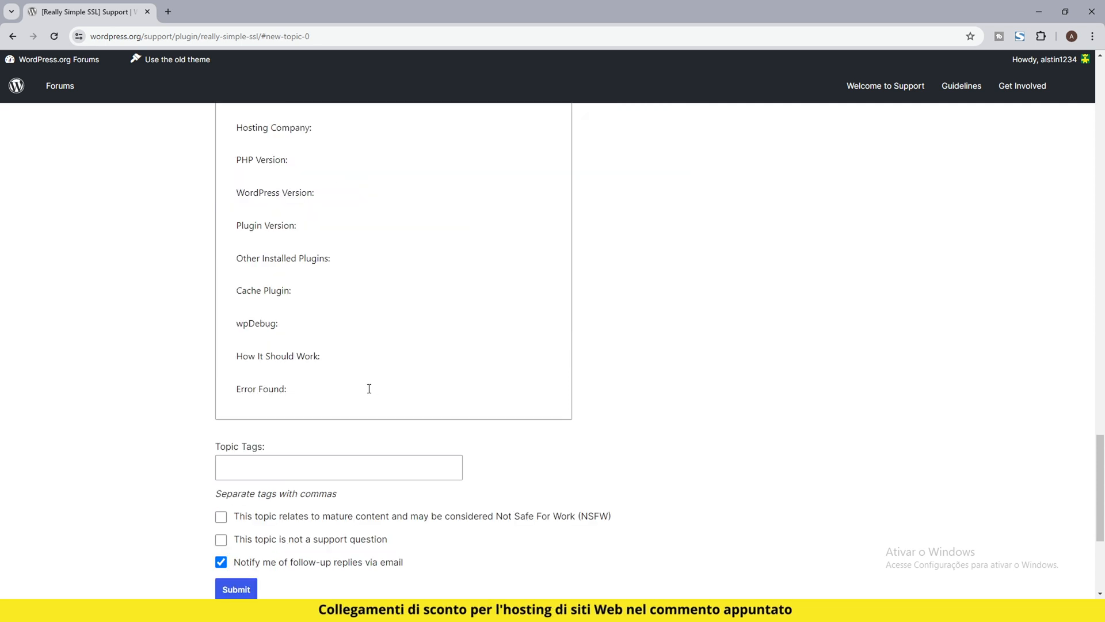
scroll(371, 388, up, 3)
key(alt+Tab)
Fill in the environment details in the message: hosting company Hostinger, PHP version 7.4, WordPress version 6.3 and plugin version 3.1.
click(350, 315)
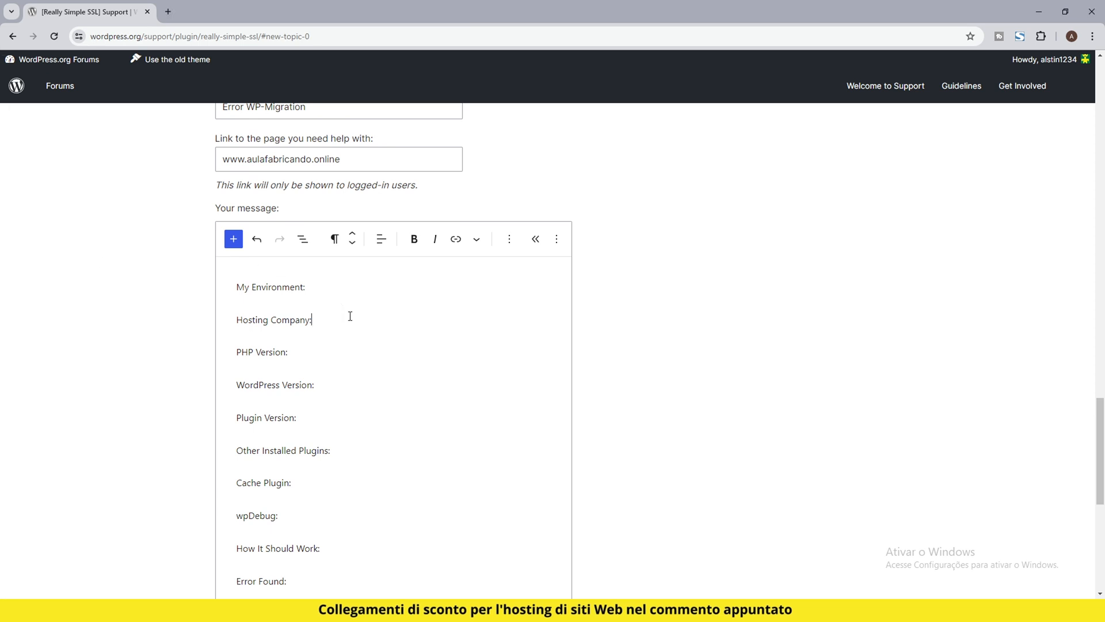
text(Host)
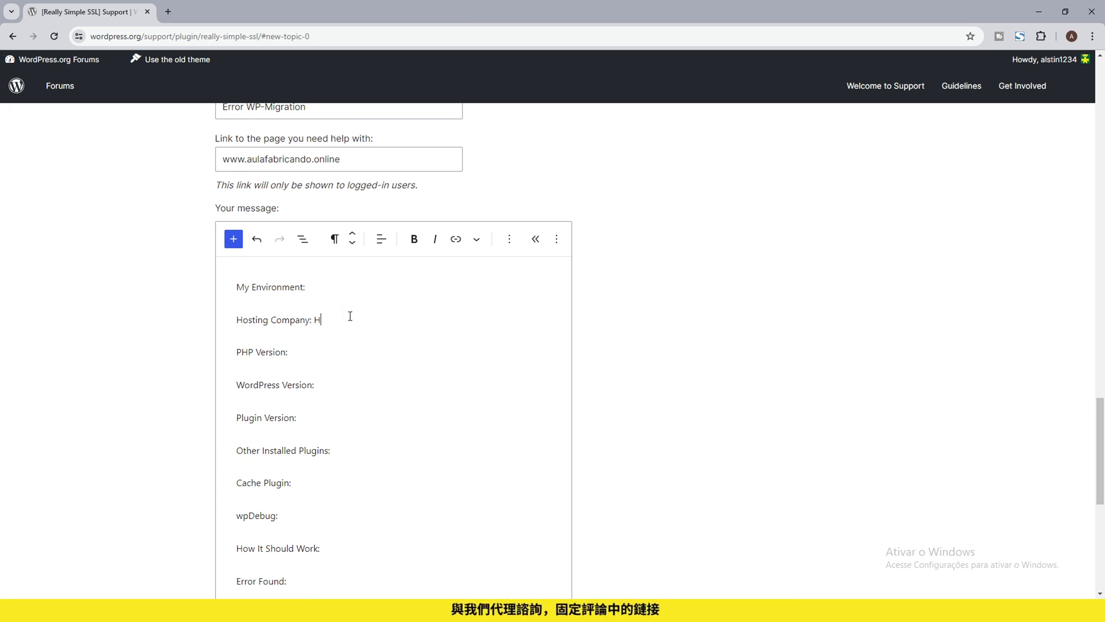
text(inger)
click(336, 359)
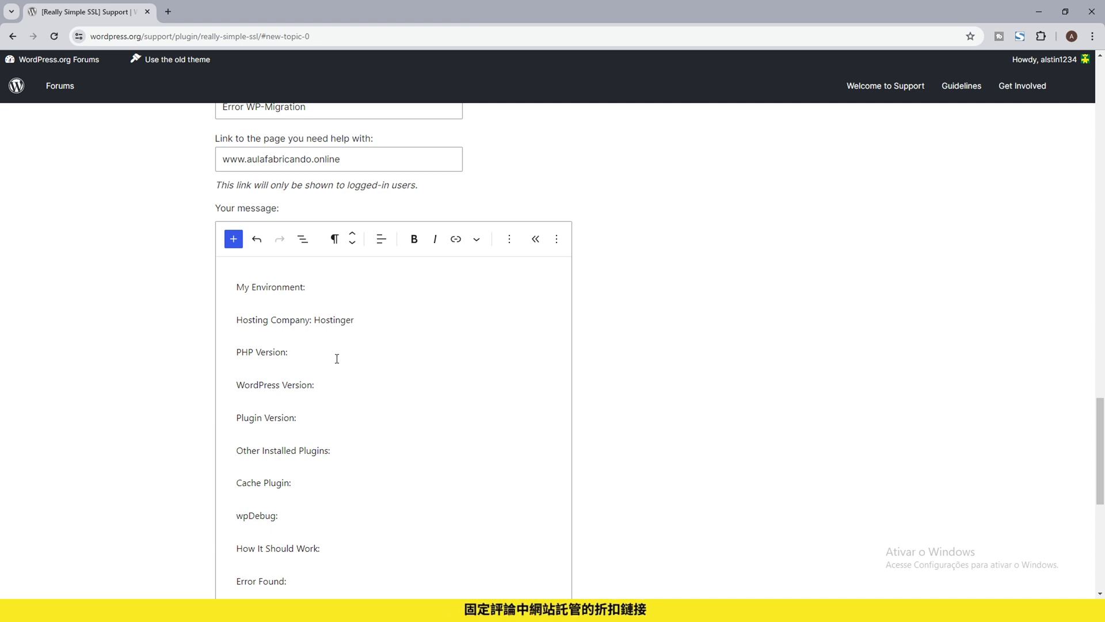
text(7.4)
click(346, 380)
text(6.3)
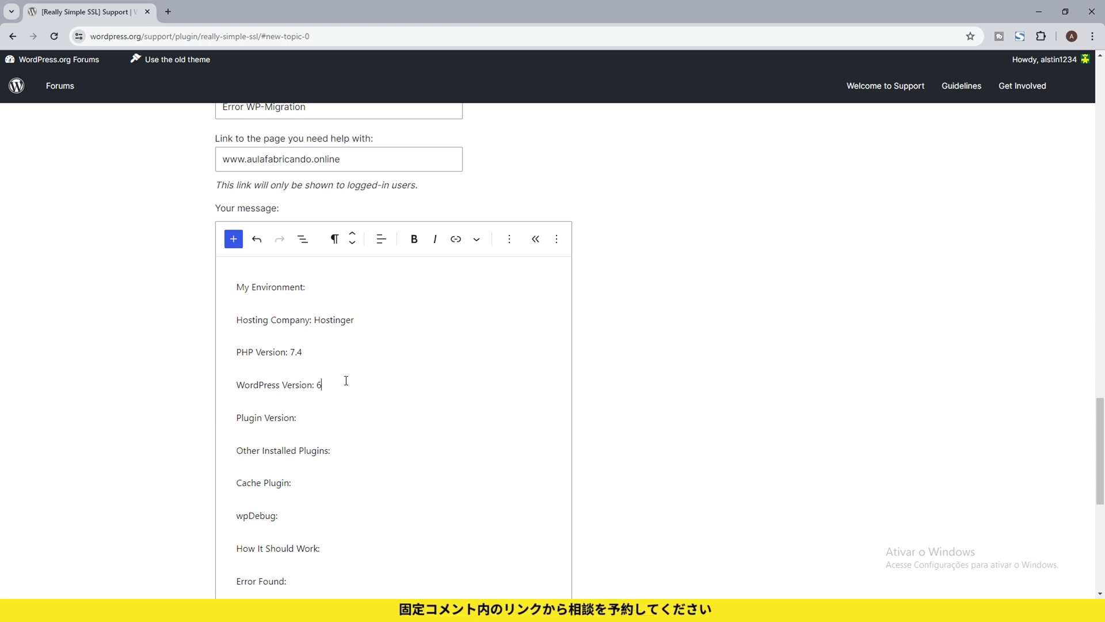
text(3.1)
List the other installed plugins as "LocoTranslate, Elementor PRO, Contact Form 7" and the cache plugin as "LigthSpeedCache, activated".
click(361, 449)
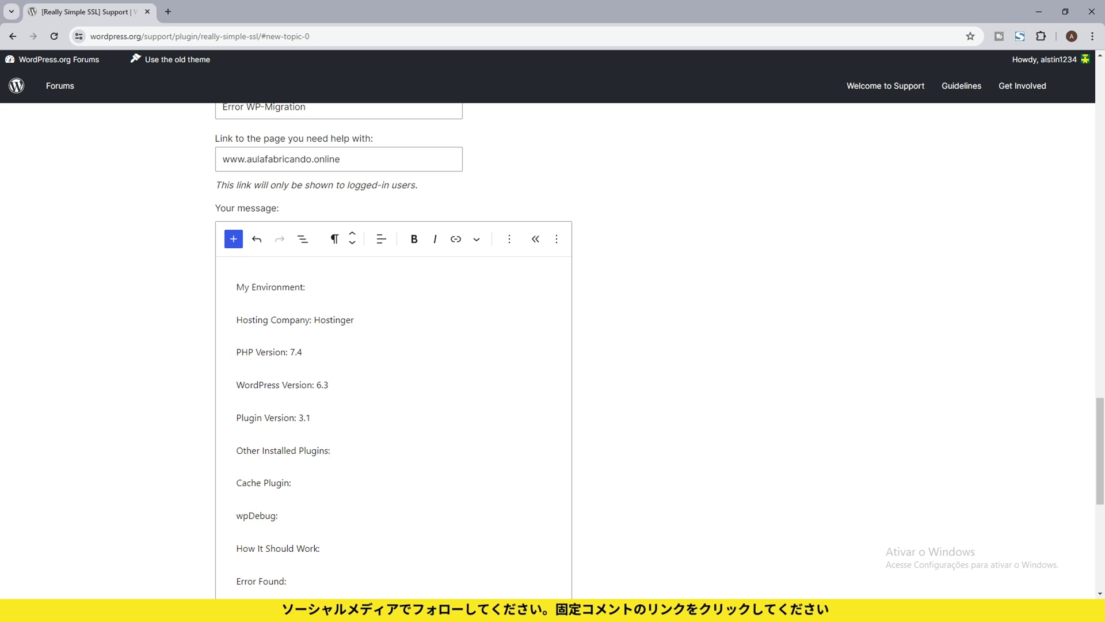
key(alt+Tab)
click(380, 449)
text(LocoTranslate, Elementor PRO, Contact Form 7)
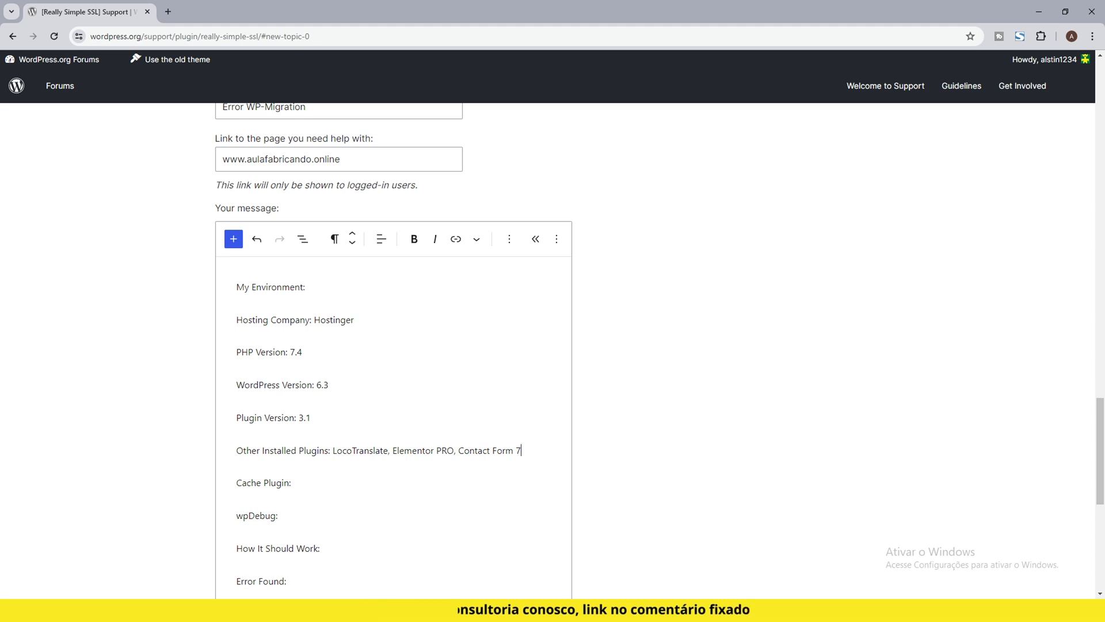
click(326, 481)
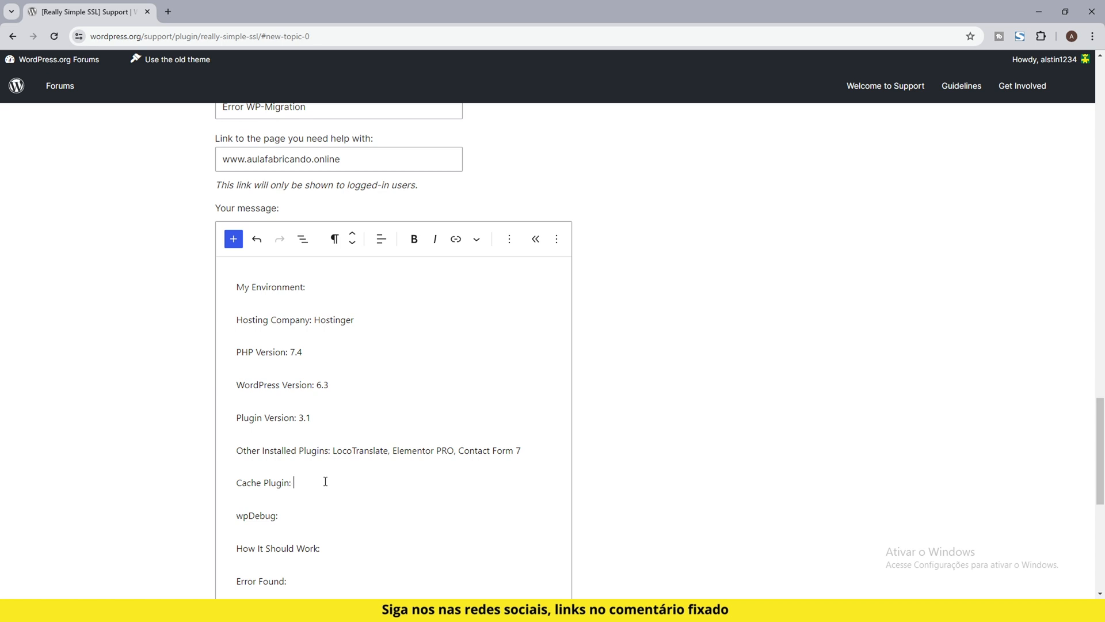
text(LigthSpeedCache, activated)
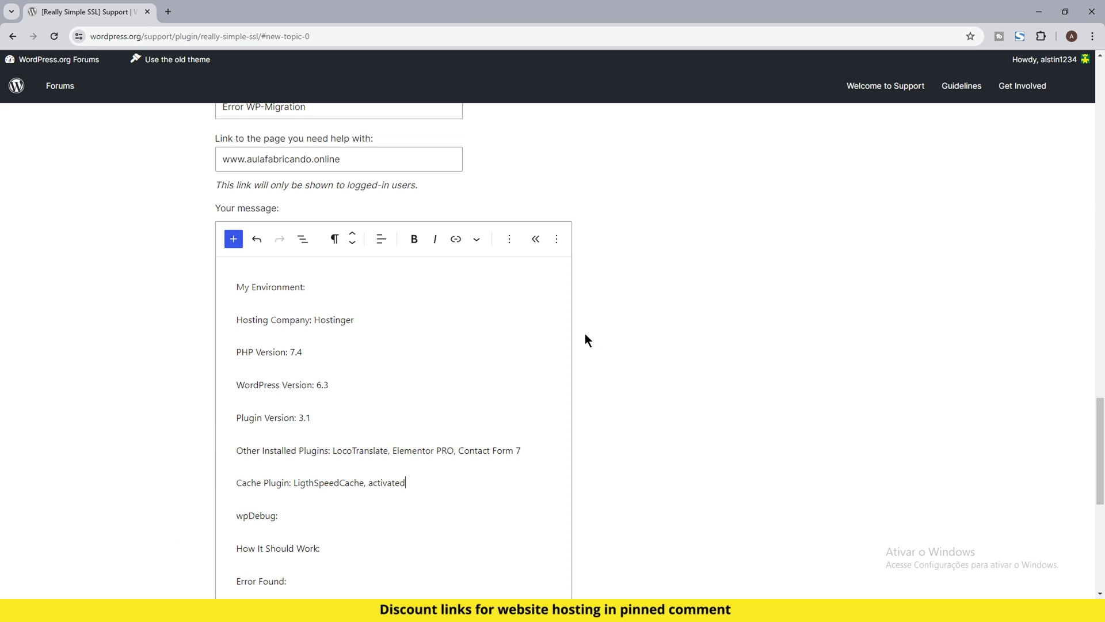
scroll(409, 302, down, 2)
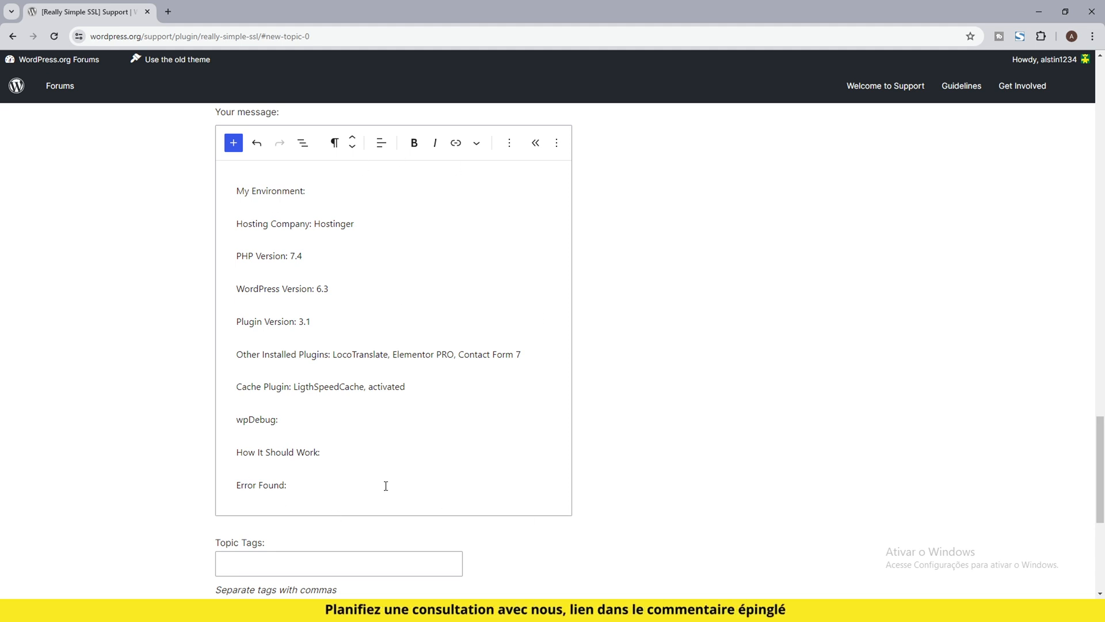
Complete the How It Should Work line with "I'm using WP-Migration to migrate some content from another site of mine to the current one.".
click(347, 452)
key(alt+Tab)
click(342, 445)
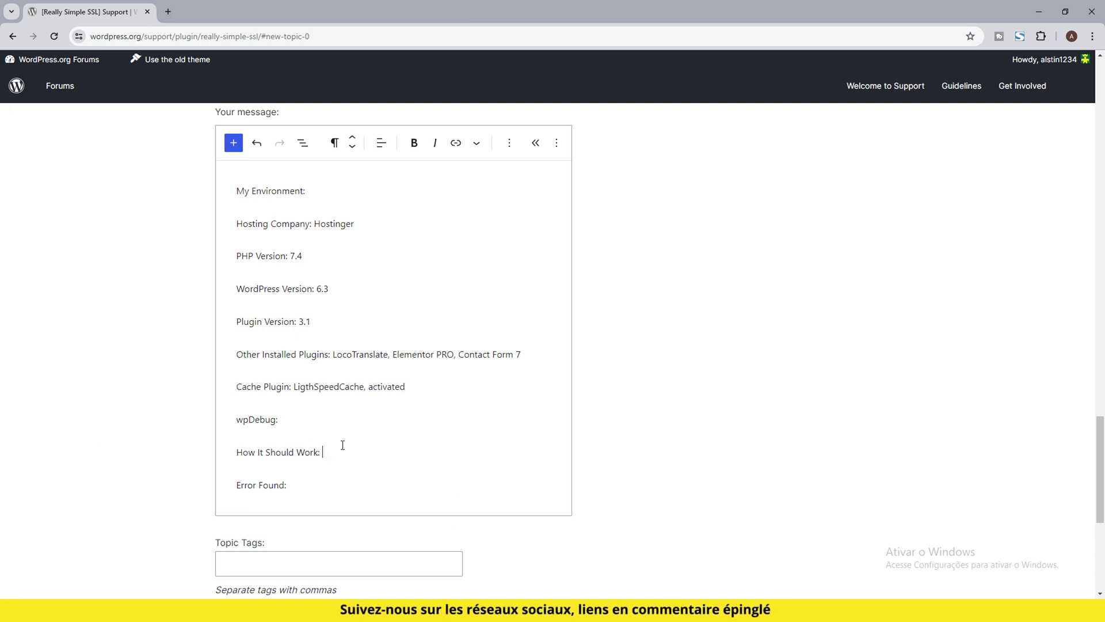
text(I'm using WP-Migration to migrate some content from another site of mine to the current one.)
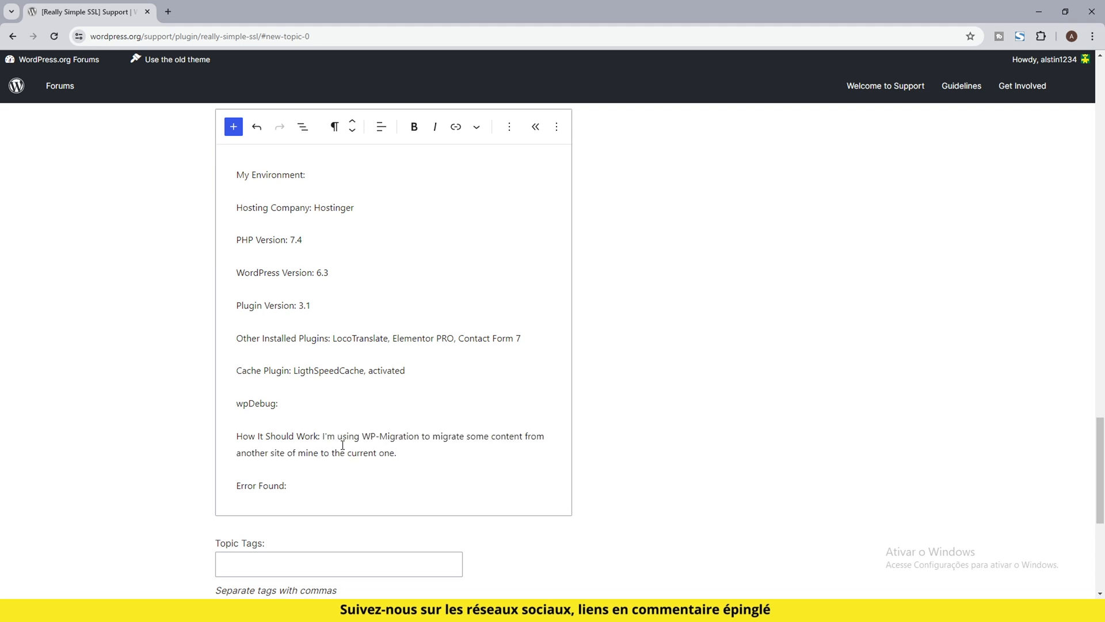
Complete the Error Found line with "However, the pages that are having content migrated are showing an SSL error.".
key(alt+Tab)
click(325, 487)
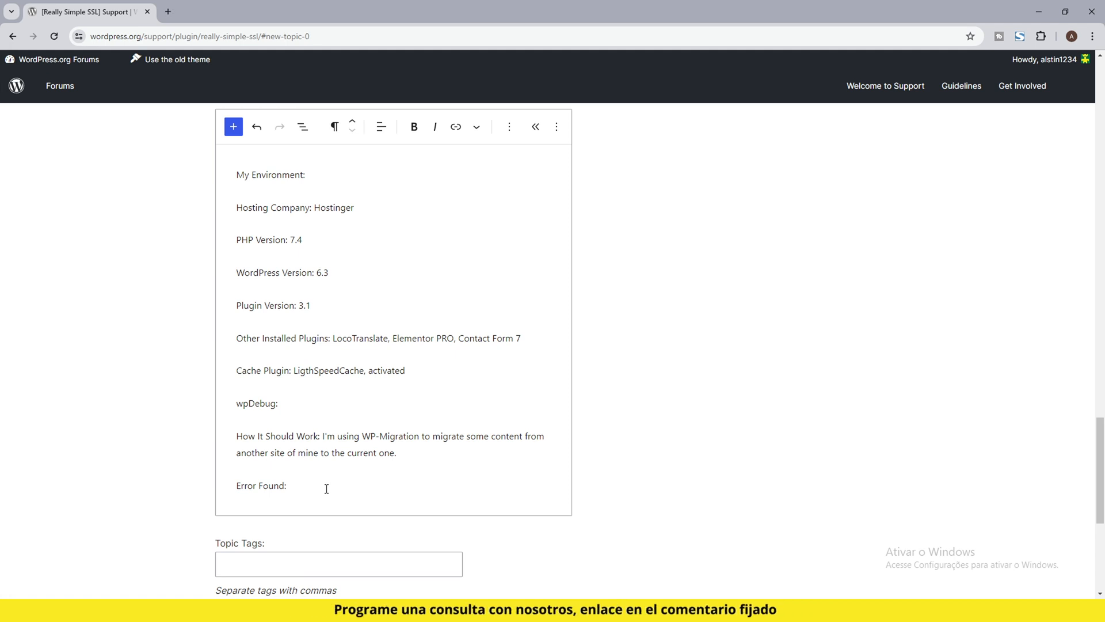
text(However, the pages that are having content migrated are showing an SSL error.)
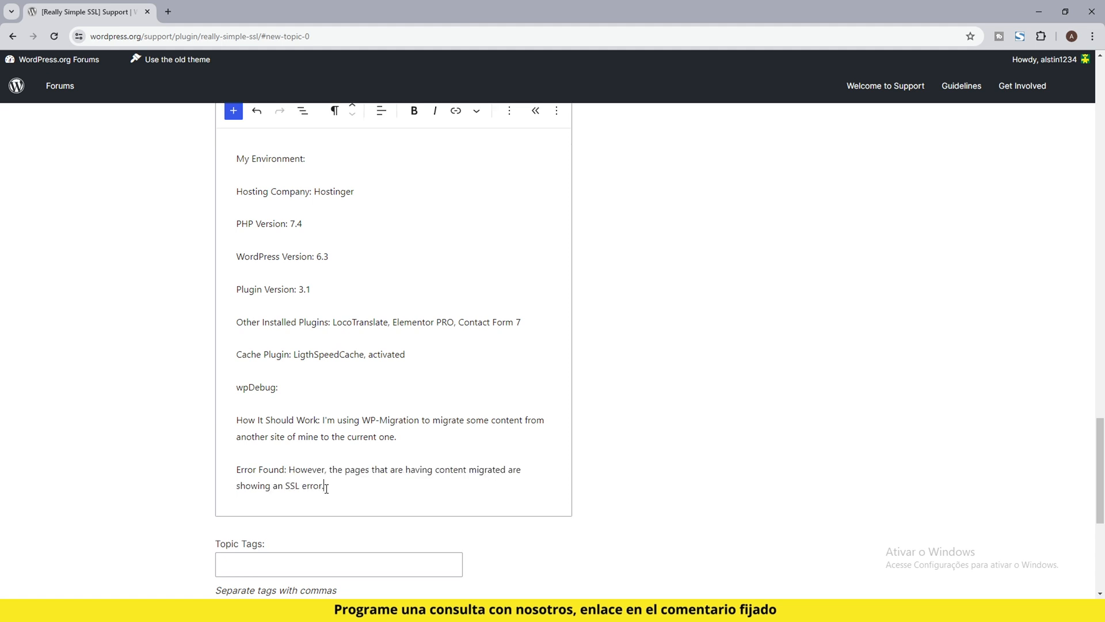
Set the topic tags below the message to "ERROR, WORDPRESS ERROR, PLUGIN ERROR,".
scroll(341, 448, up, 2)
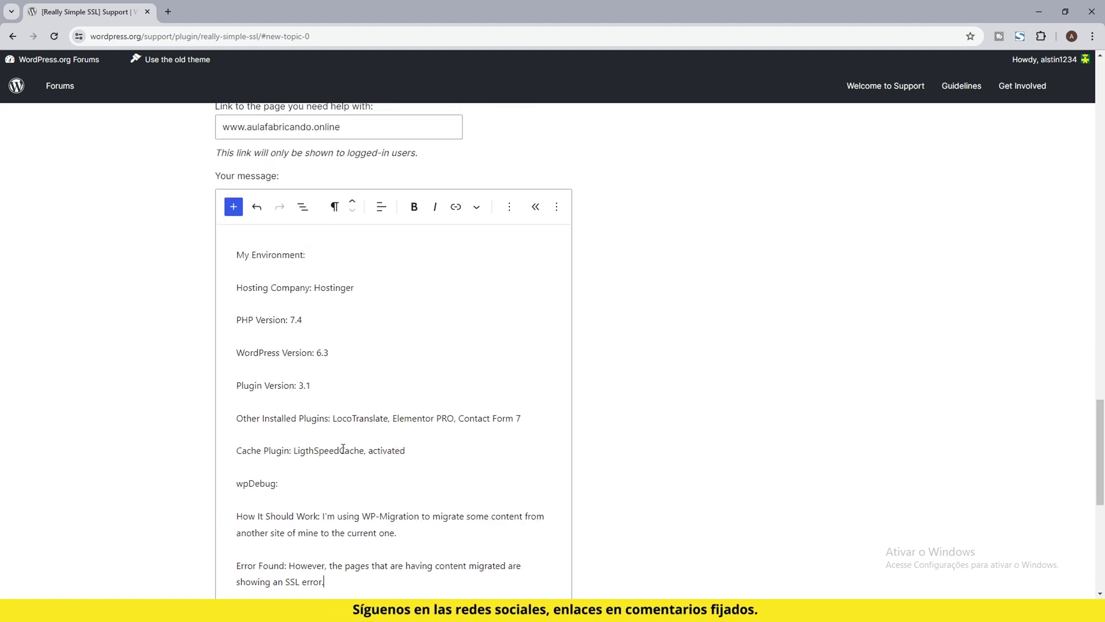
scroll(343, 447, down, 5)
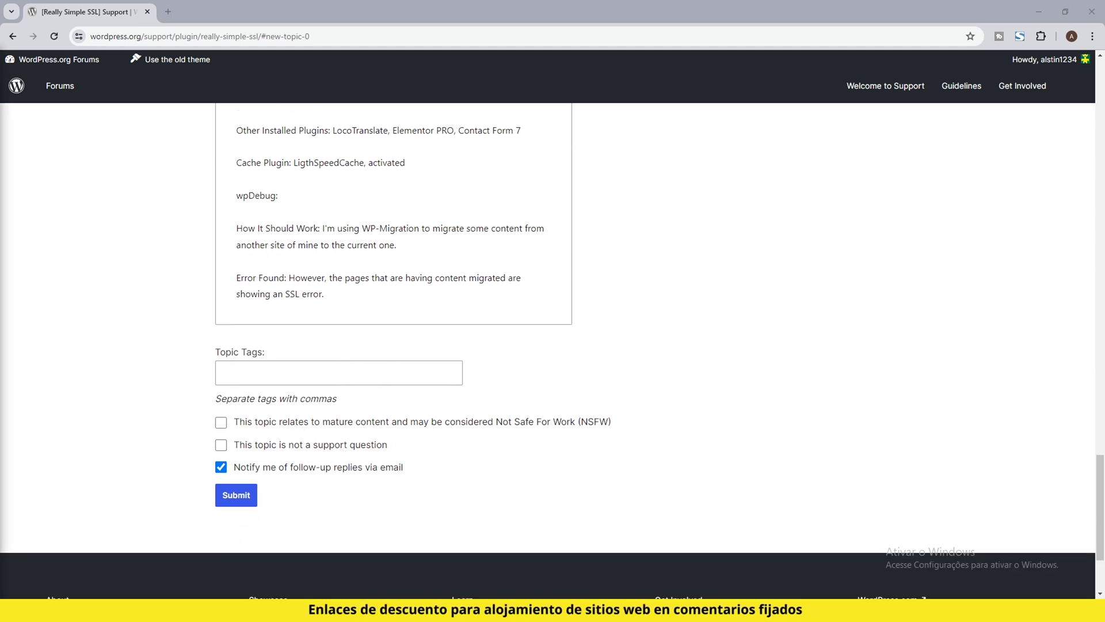
click(384, 373)
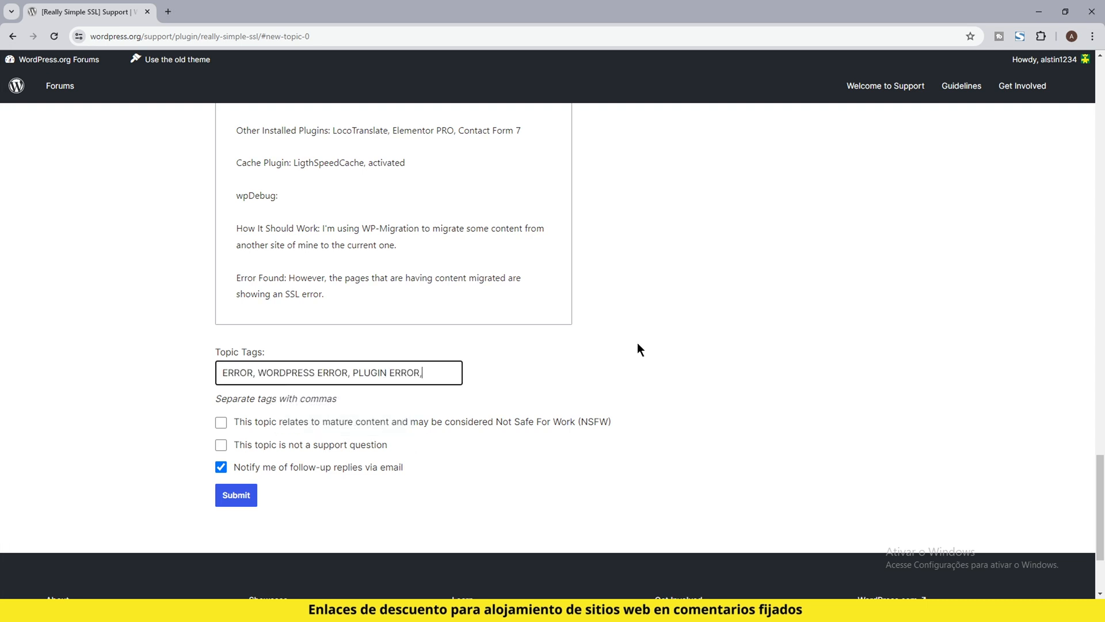
click(638, 344)
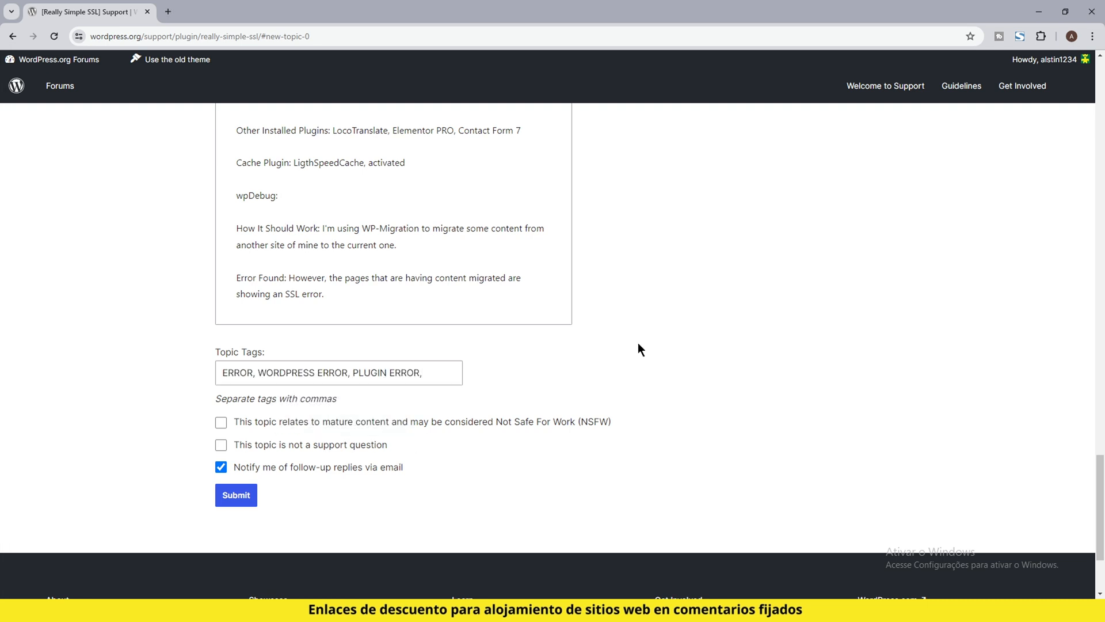